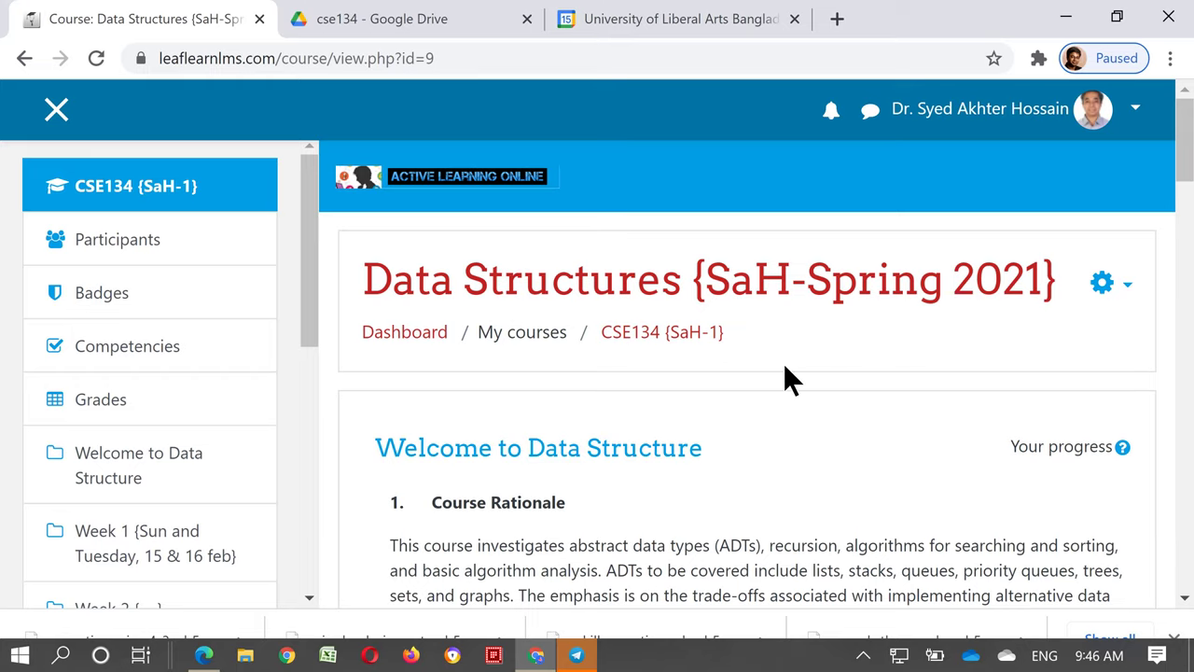
# Step: Turn on editing for the course from the gear menu
pyautogui.scroll(-3, 785, 369)
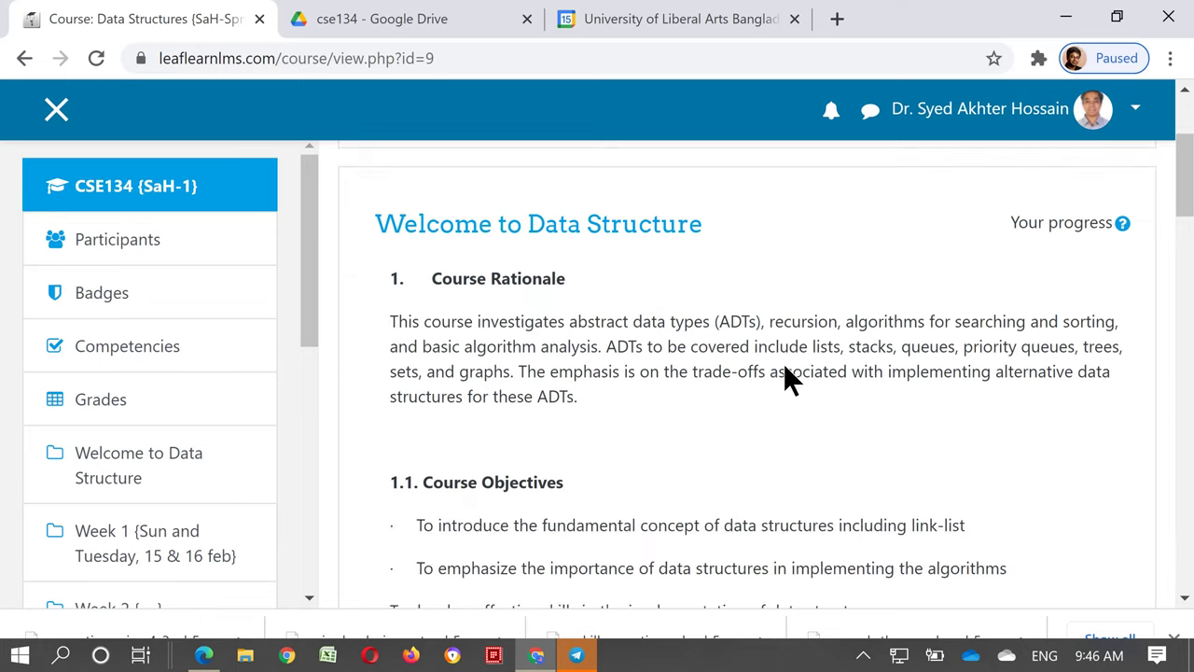
pyautogui.scroll(3, 784, 378)
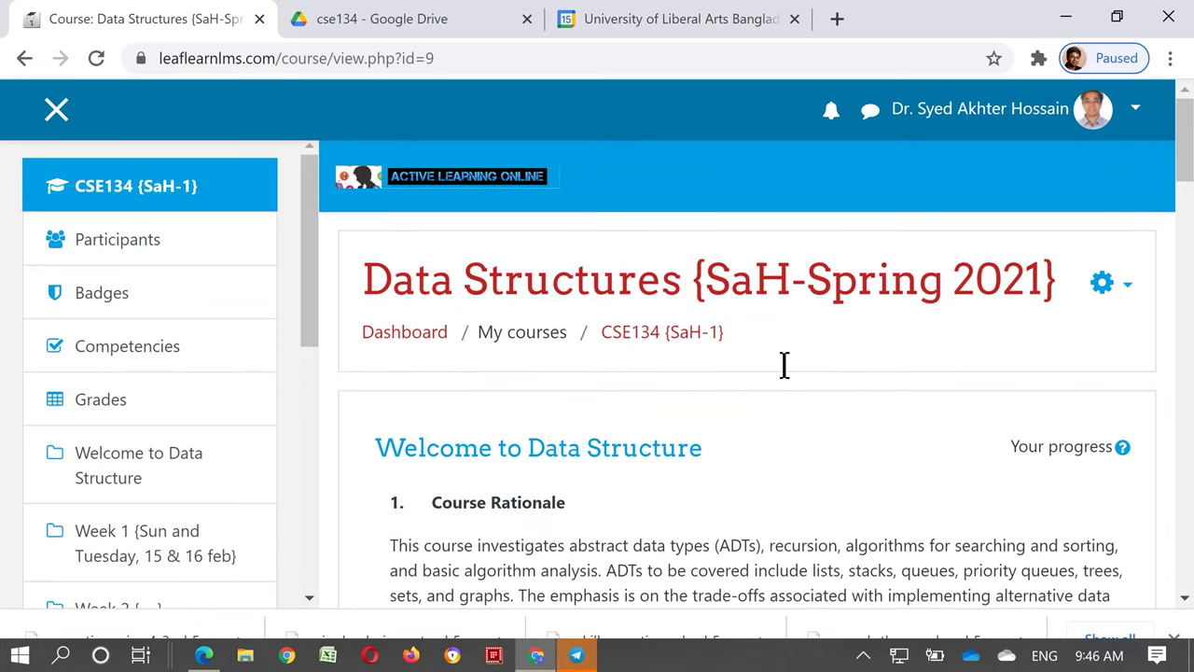
pyautogui.scroll(-2, 784, 369)
pyautogui.scroll(-4, 785, 373)
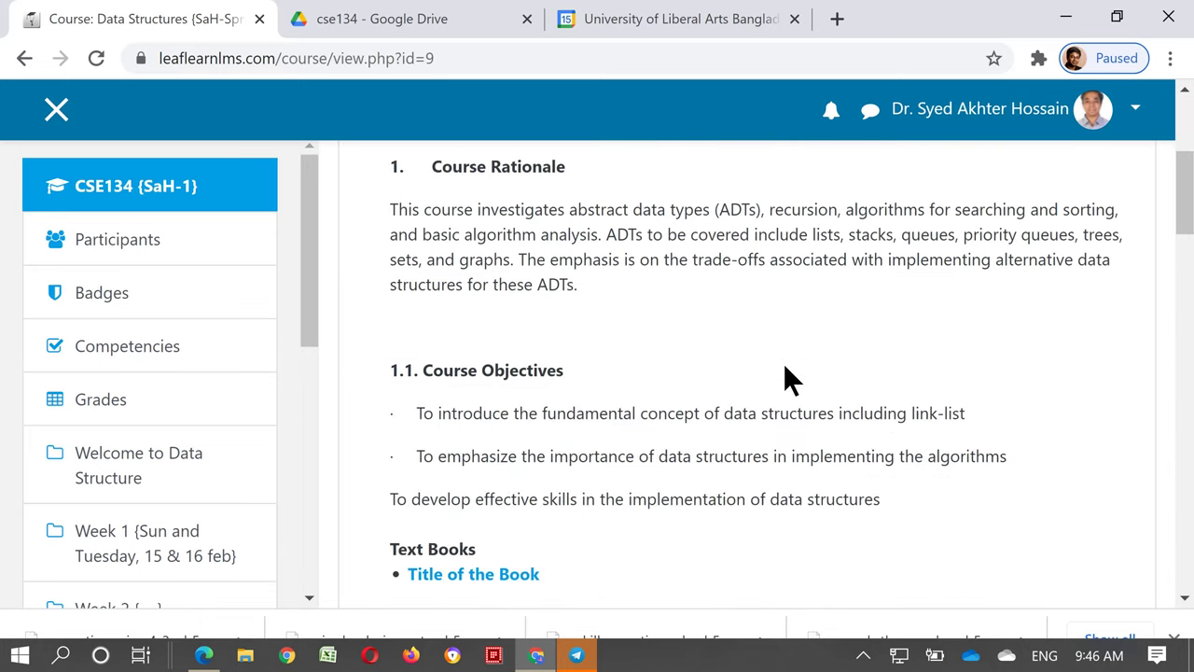
pyautogui.scroll(-13, 784, 368)
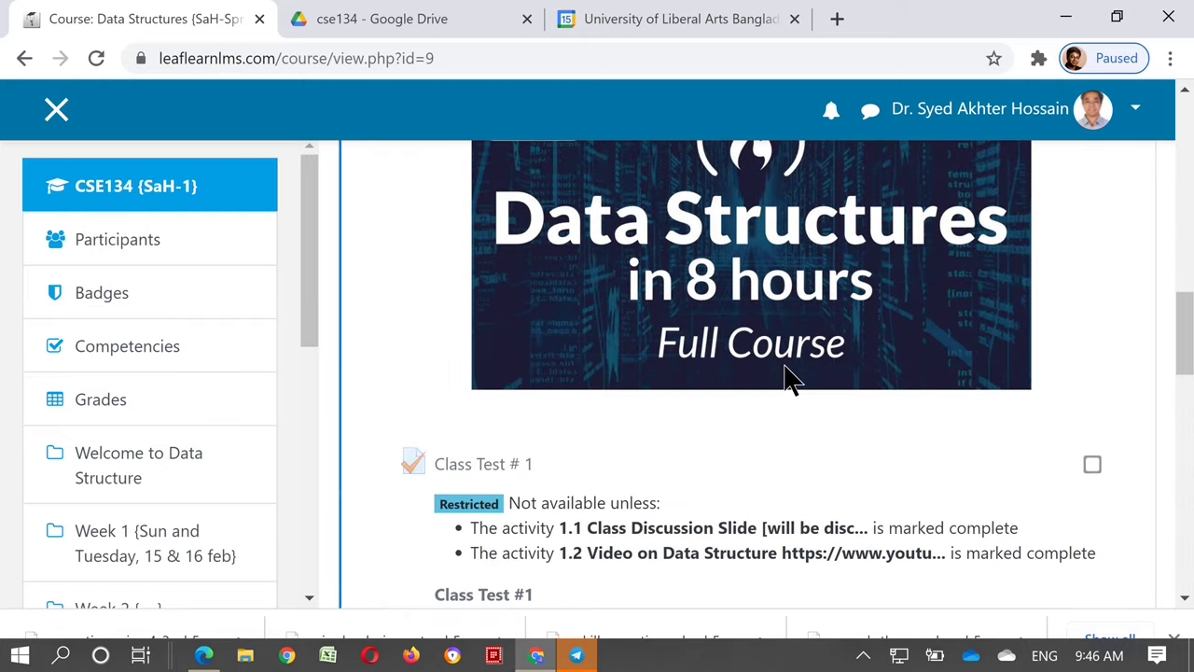
pyautogui.scroll(-6, 786, 373)
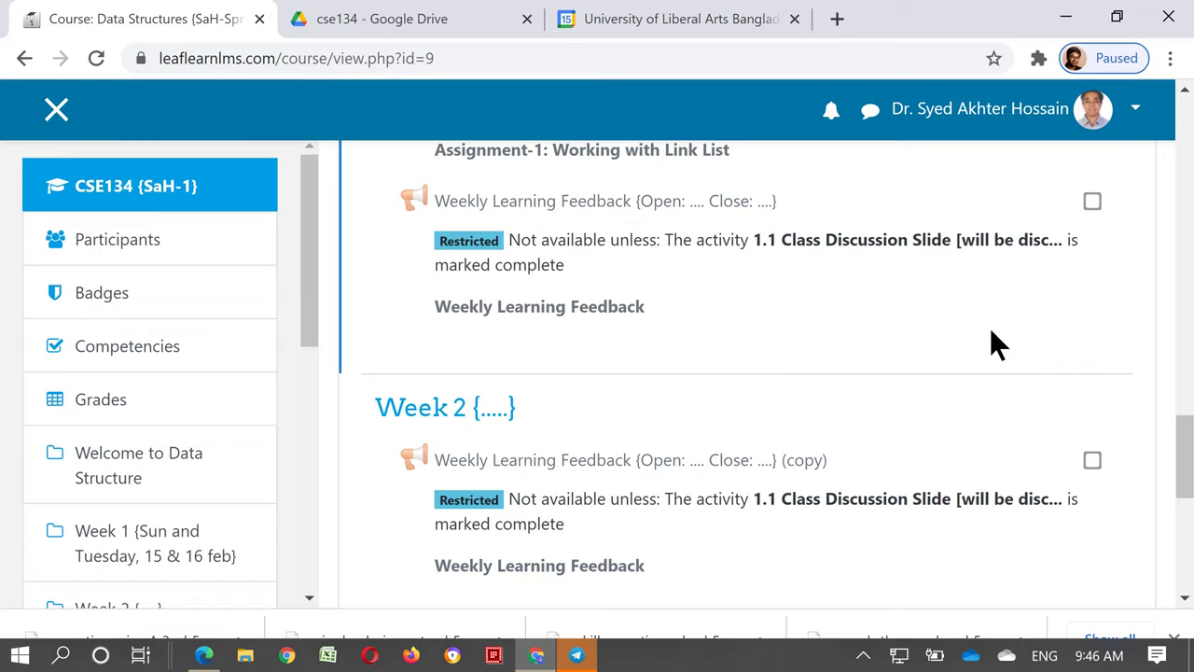
pyautogui.scroll(20, 991, 336)
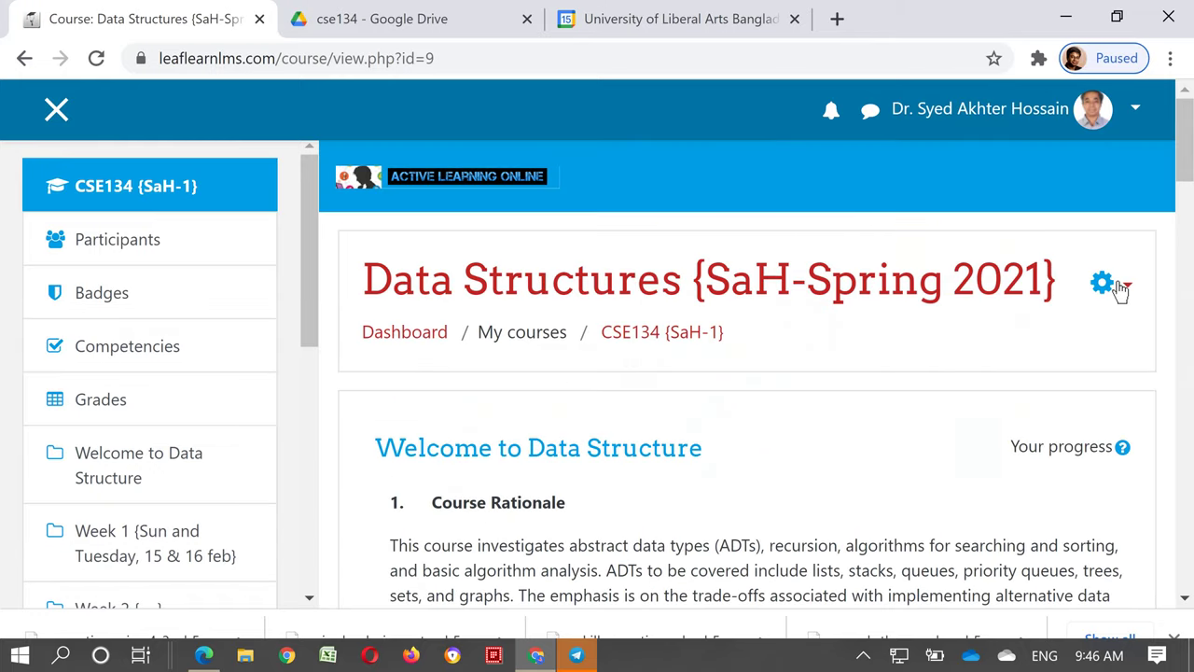
pyautogui.click(1119, 287)
pyautogui.click(993, 354)
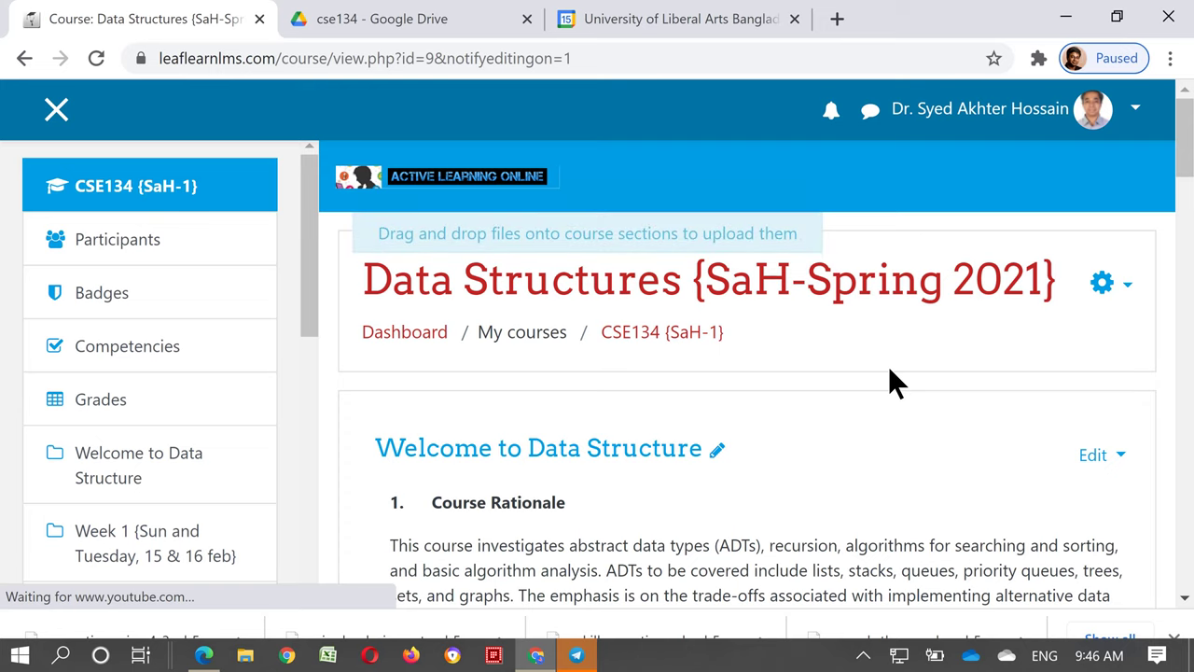
# Step: Add an H5P Interactive Content activity to Week 1
pyautogui.scroll(-10, 890, 371)
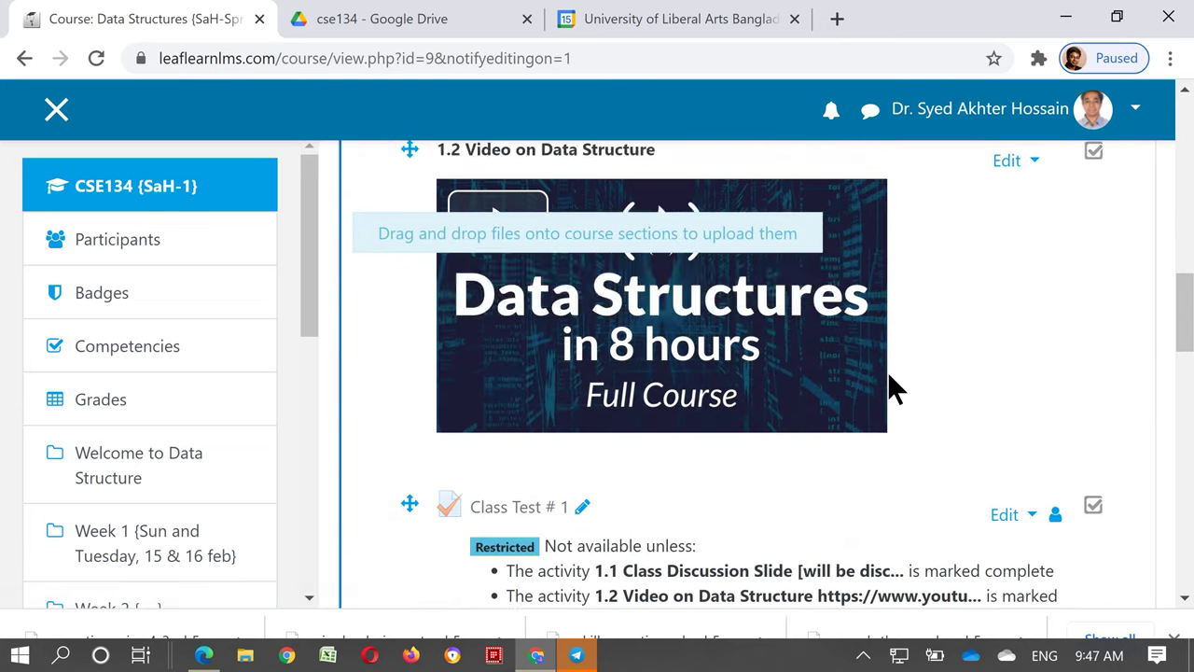
pyautogui.scroll(-5, 888, 376)
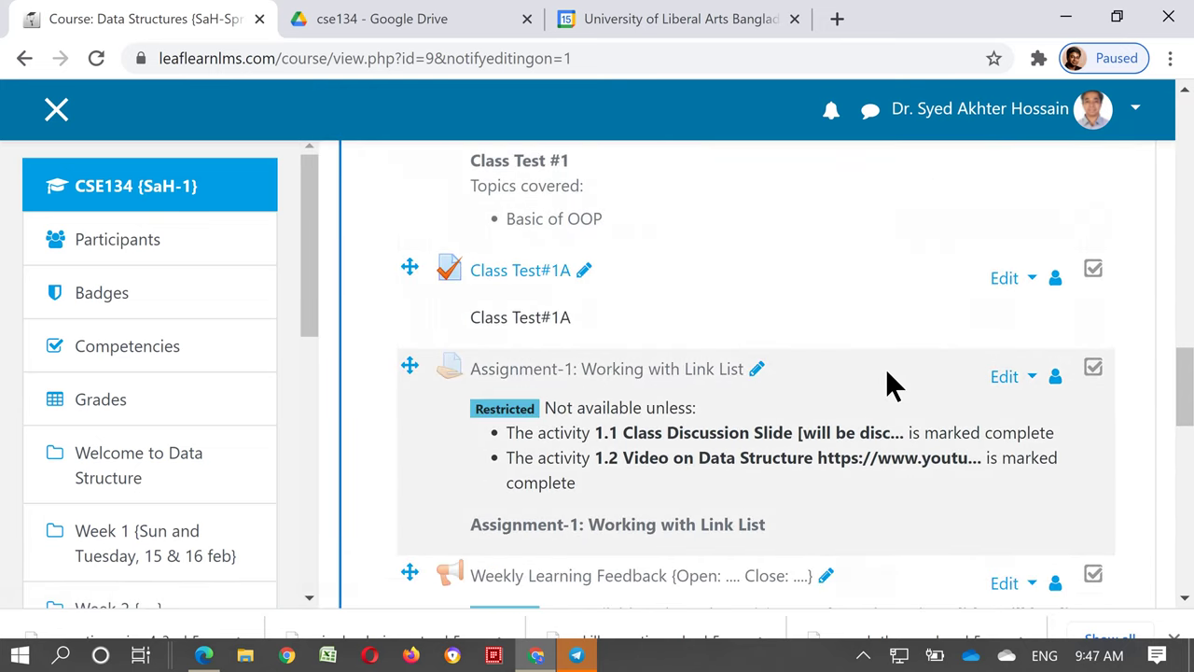
pyautogui.scroll(-2, 891, 378)
pyautogui.scroll(-1, 921, 480)
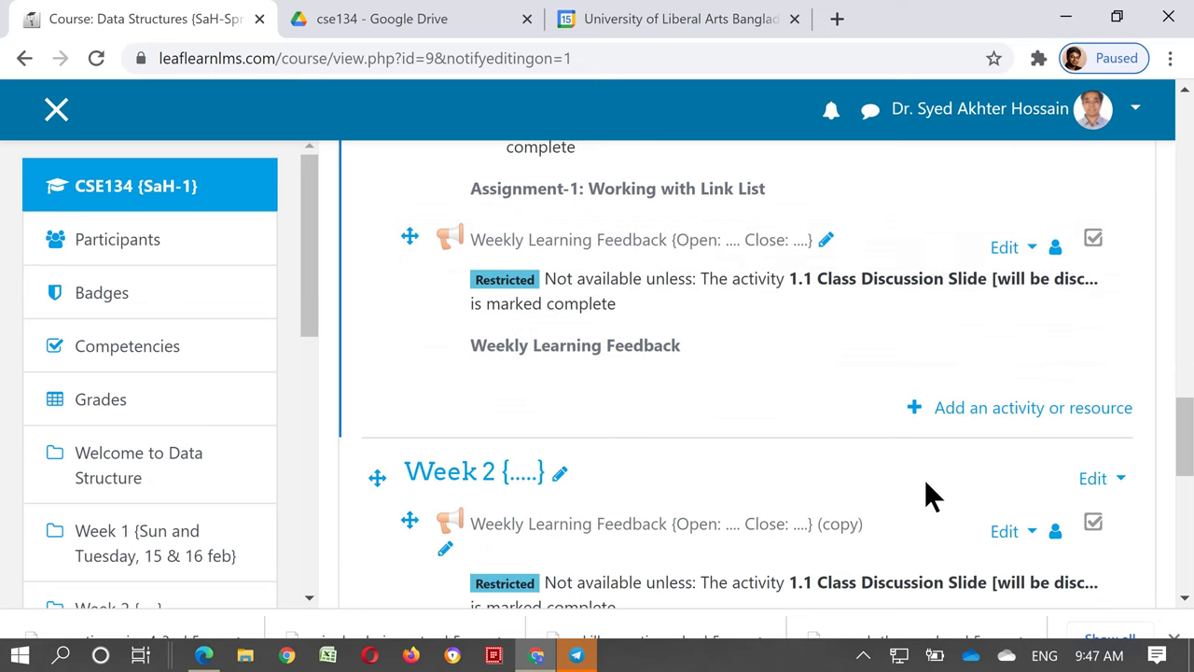
pyautogui.click(970, 410)
pyautogui.scroll(-6, 522, 378)
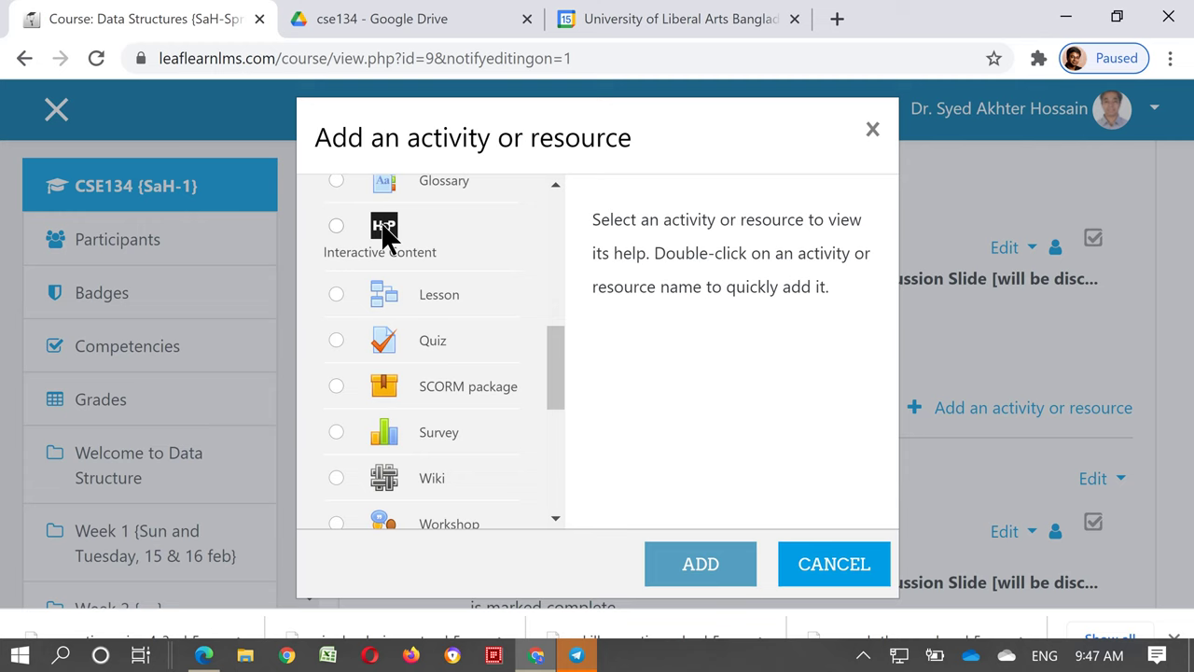
pyautogui.click(390, 238)
pyautogui.click(723, 565)
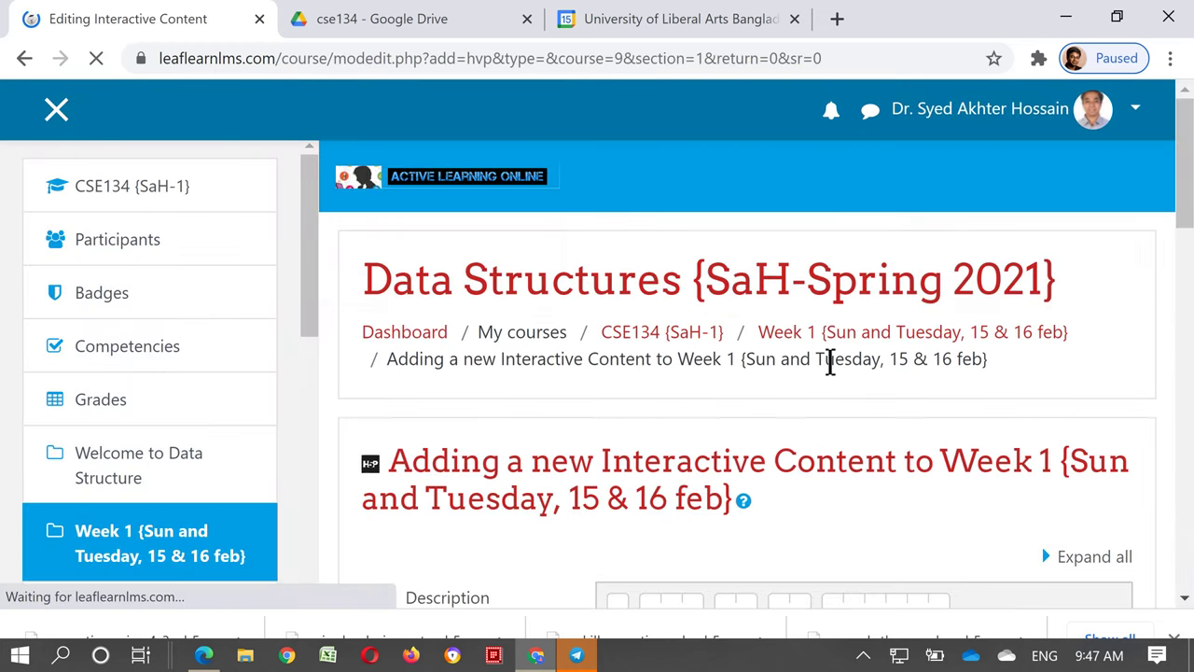
# Step: Select Interactive Video from the H5P Editor's content type list
pyautogui.scroll(-5, 829, 359)
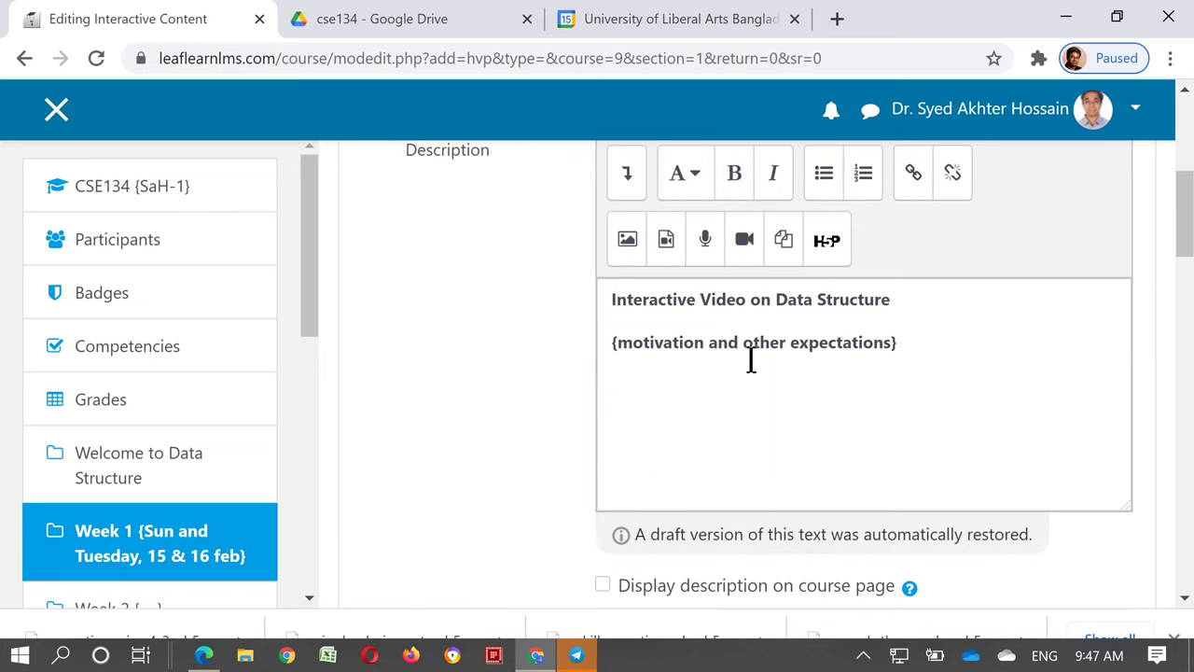
pyautogui.scroll(-1, 855, 392)
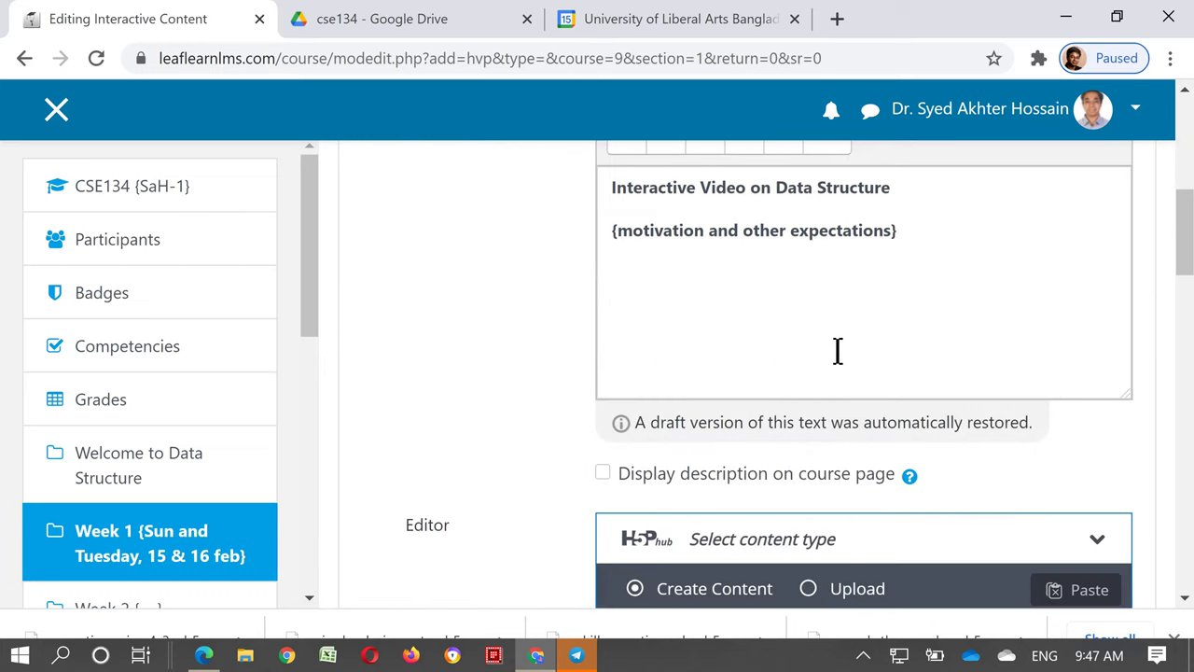
pyautogui.scroll(-2, 837, 350)
pyautogui.scroll(-2, 839, 351)
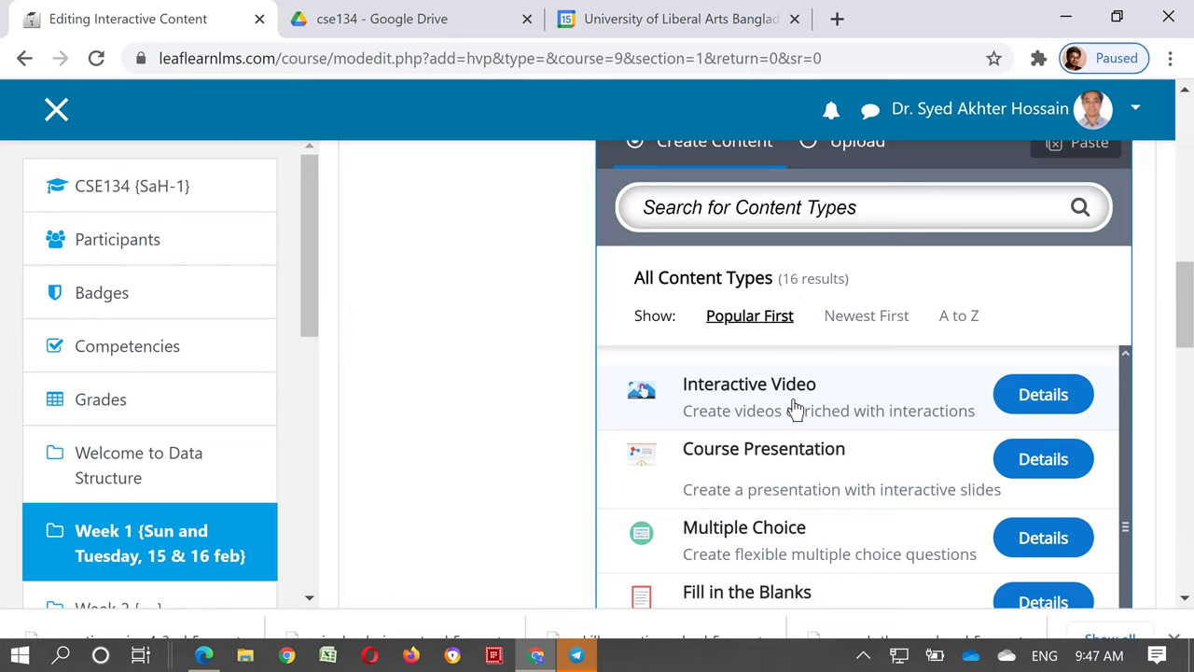
pyautogui.scroll(-1, 793, 409)
pyautogui.scroll(1, 813, 386)
pyautogui.scroll(-1, 1142, 480)
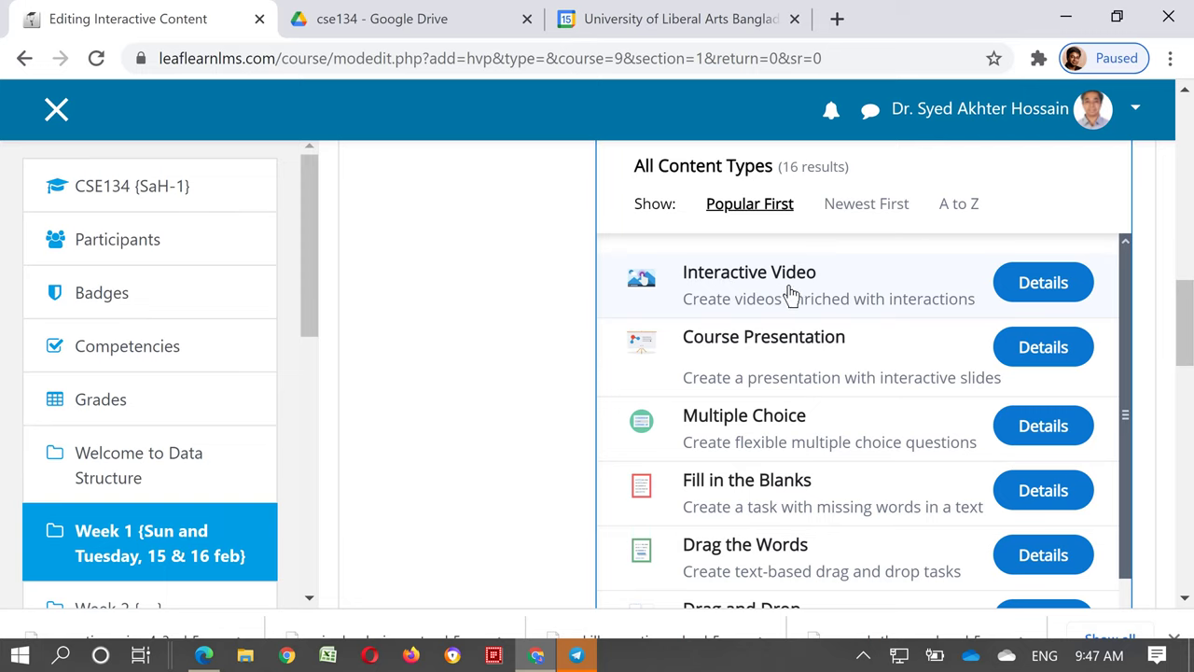
pyautogui.scroll(-3, 813, 386)
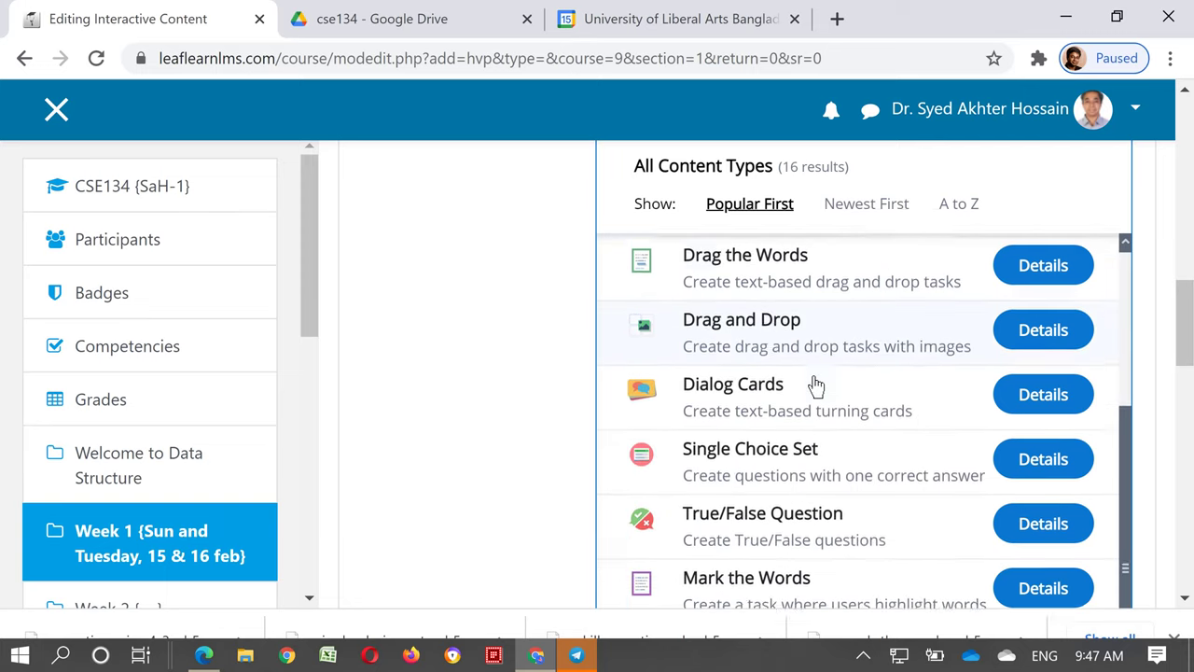
pyautogui.scroll(-2, 816, 385)
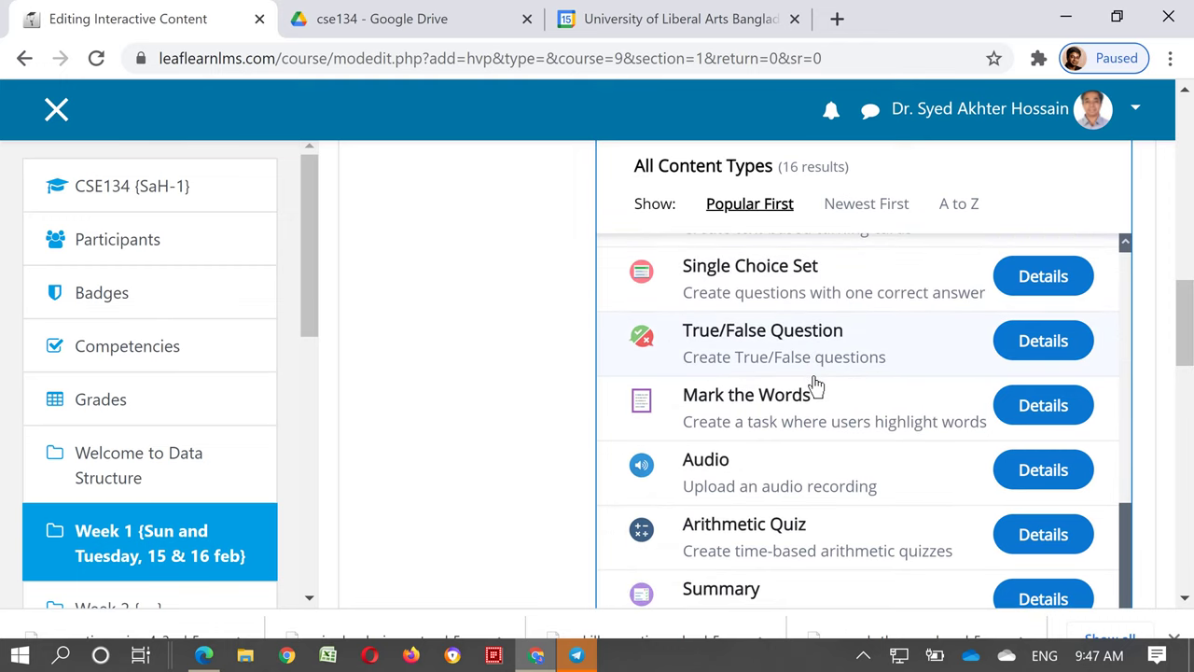
pyautogui.scroll(-5, 814, 383)
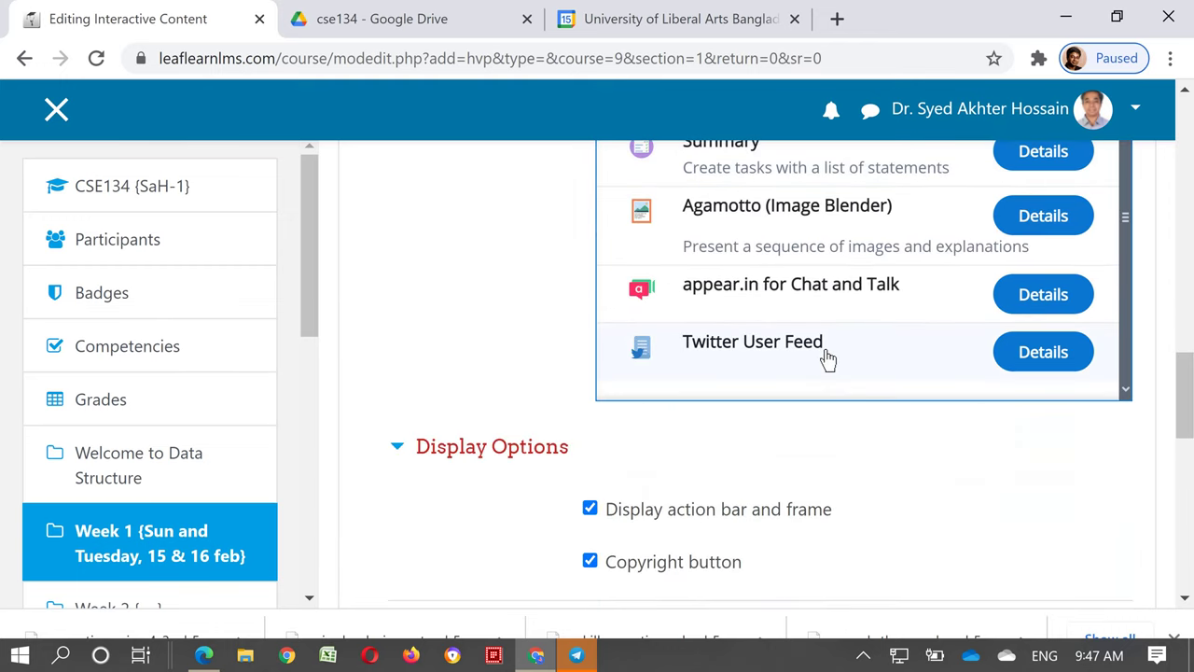
pyautogui.scroll(10, 826, 360)
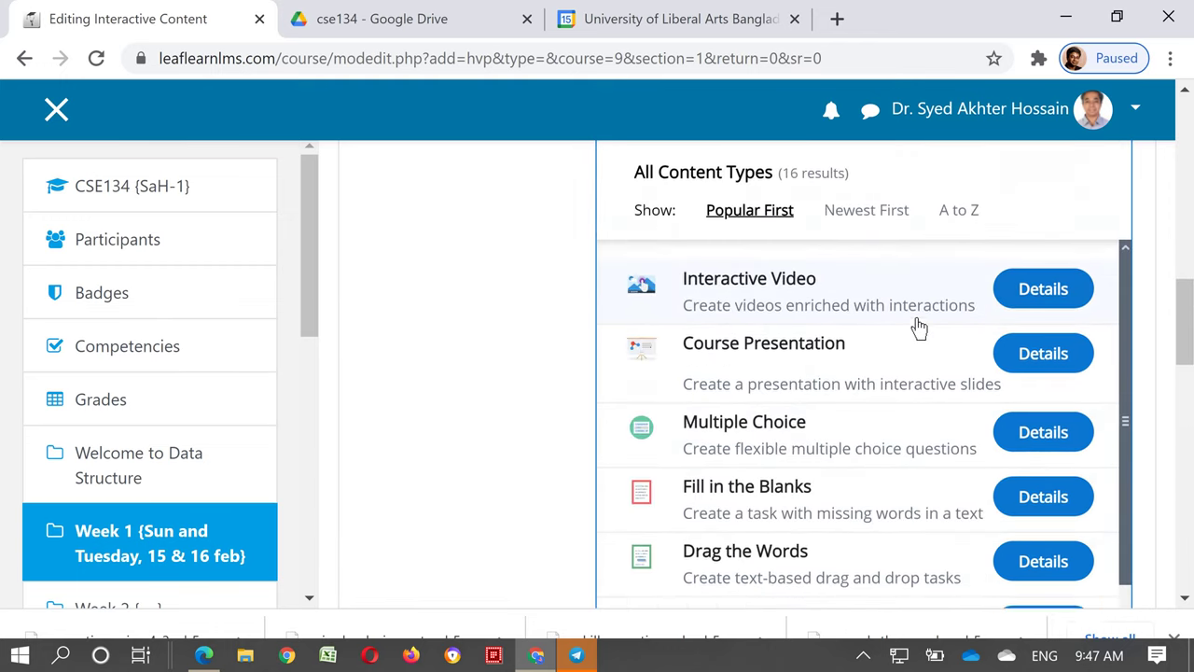
pyautogui.scroll(1, 919, 326)
pyautogui.click(774, 399)
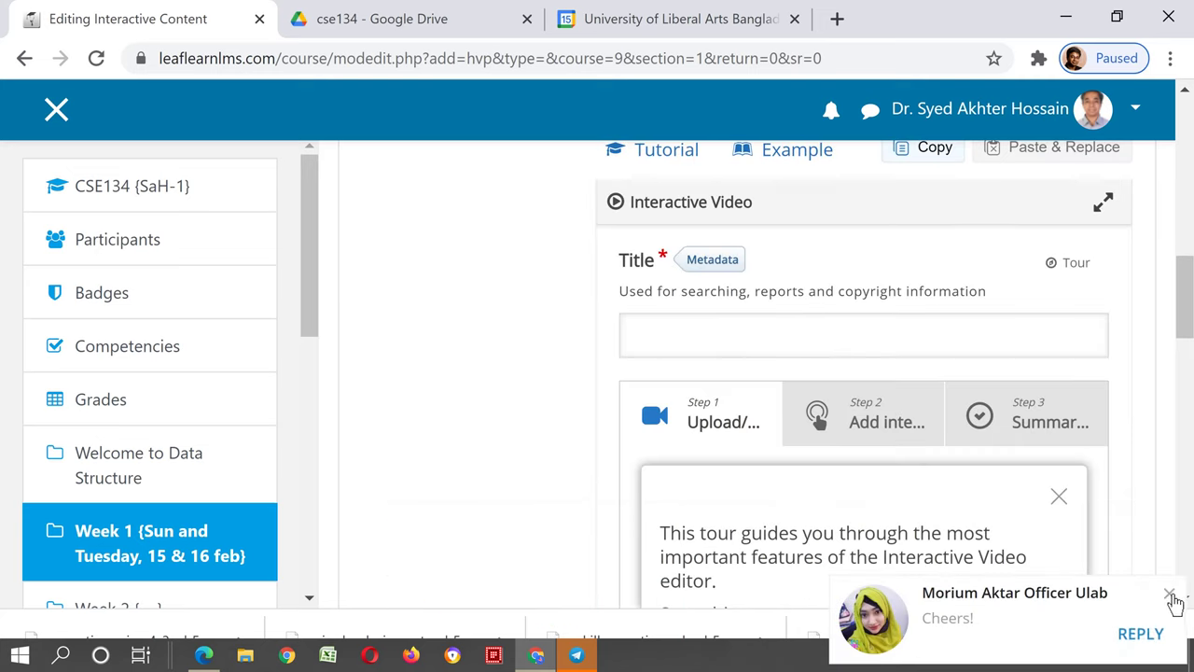
# Step: Dismiss the chat notifications and skip the Interactive Video editor tour
pyautogui.click(1169, 593)
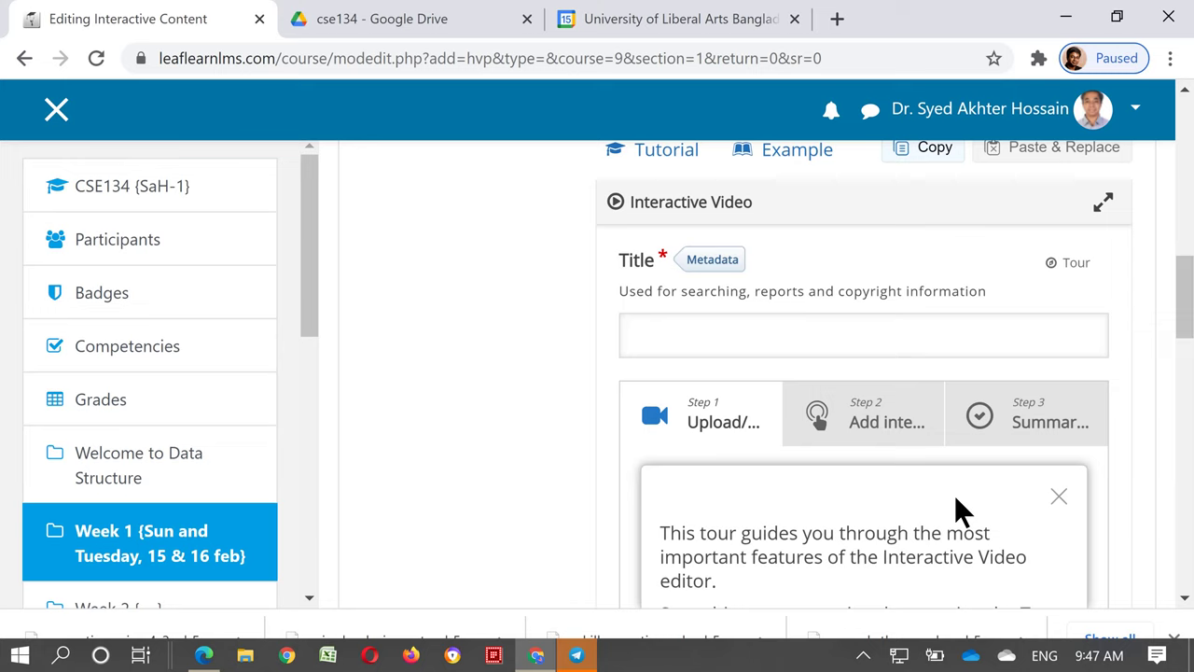
pyautogui.moveTo(1185, 298); pyautogui.dragTo(1184, 336)
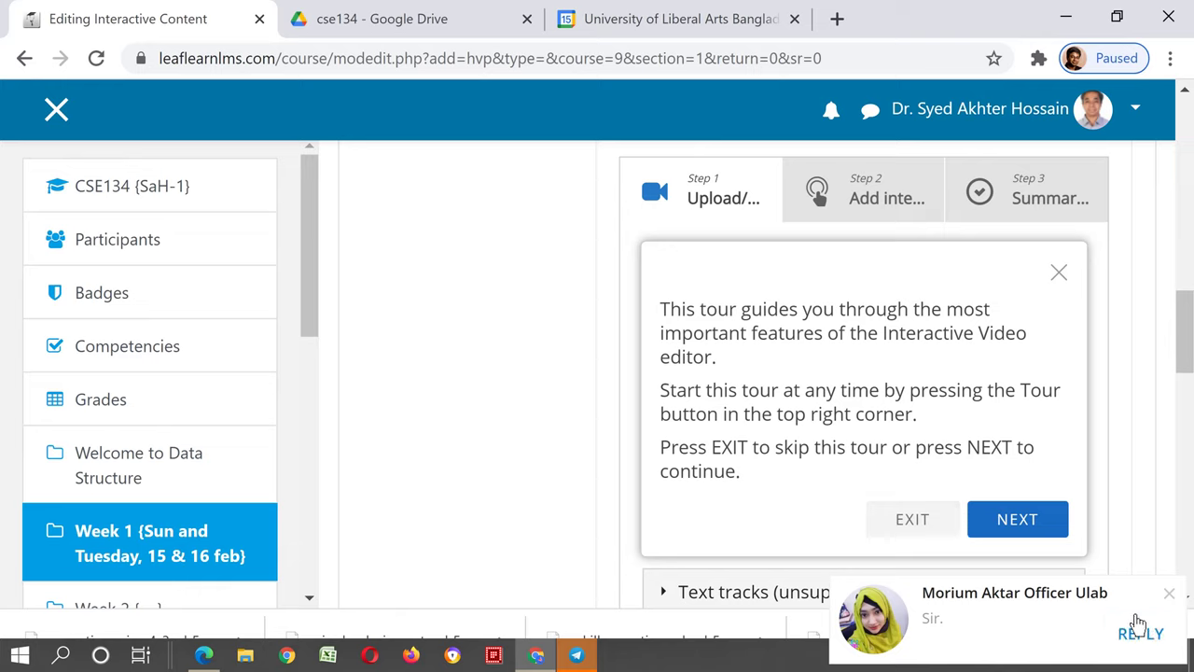
pyautogui.click(1172, 596)
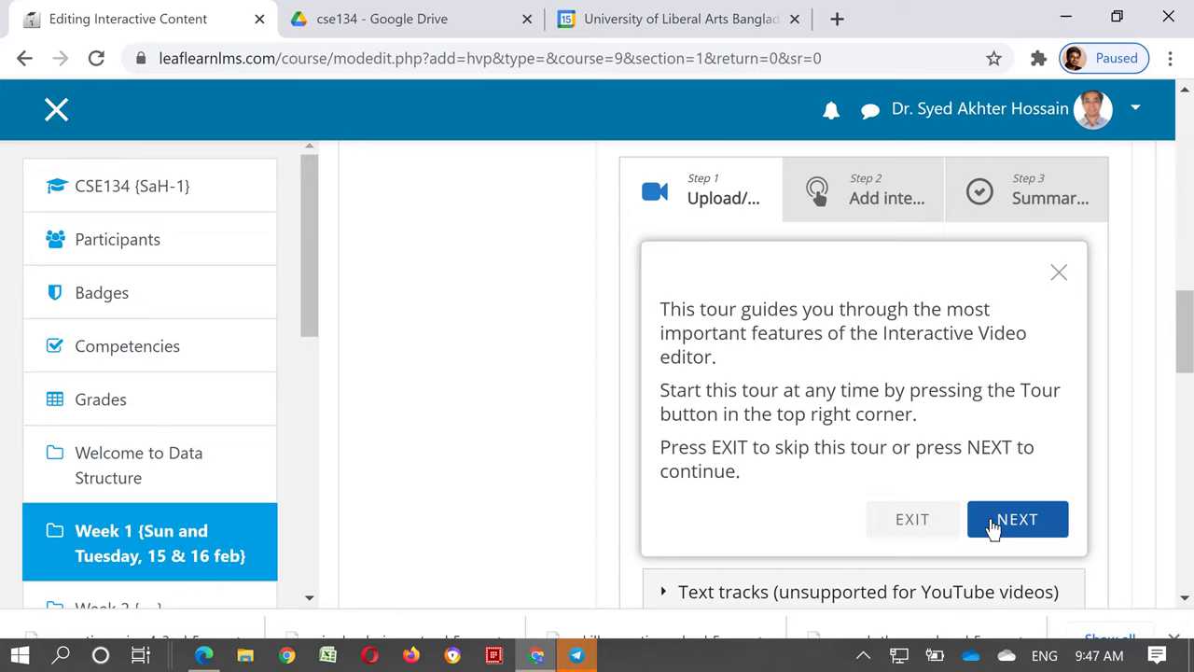
pyautogui.click(912, 520)
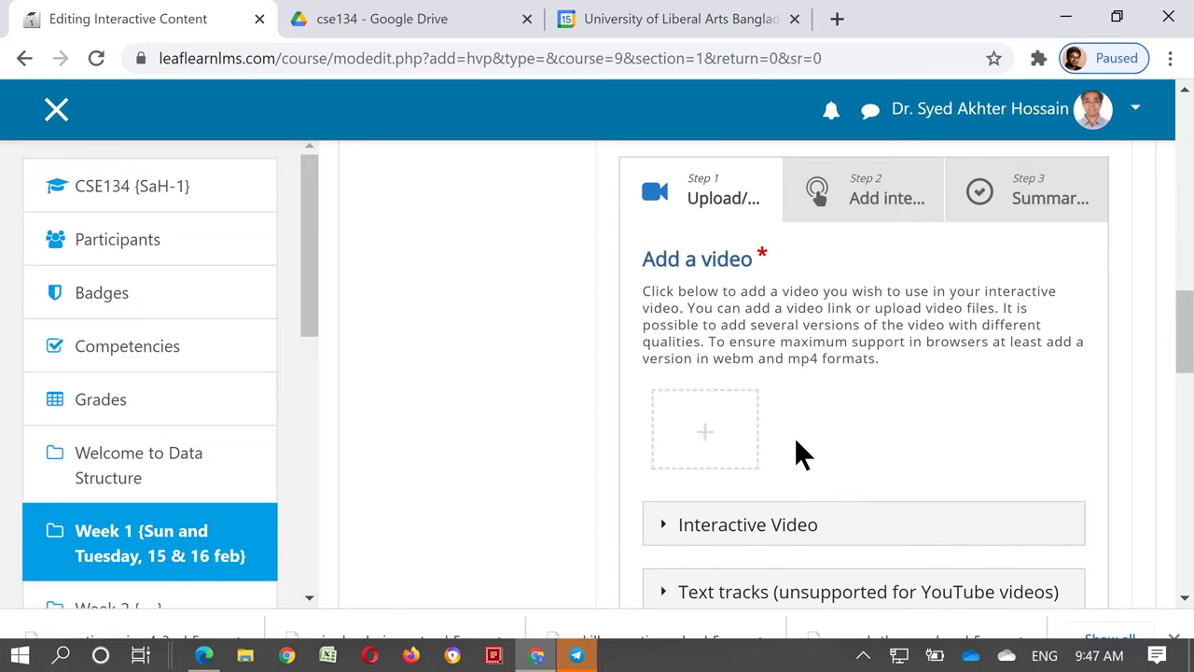
# Step: Bring up the add-video choice of uploading a file or pasting a video URL
pyautogui.click(724, 447)
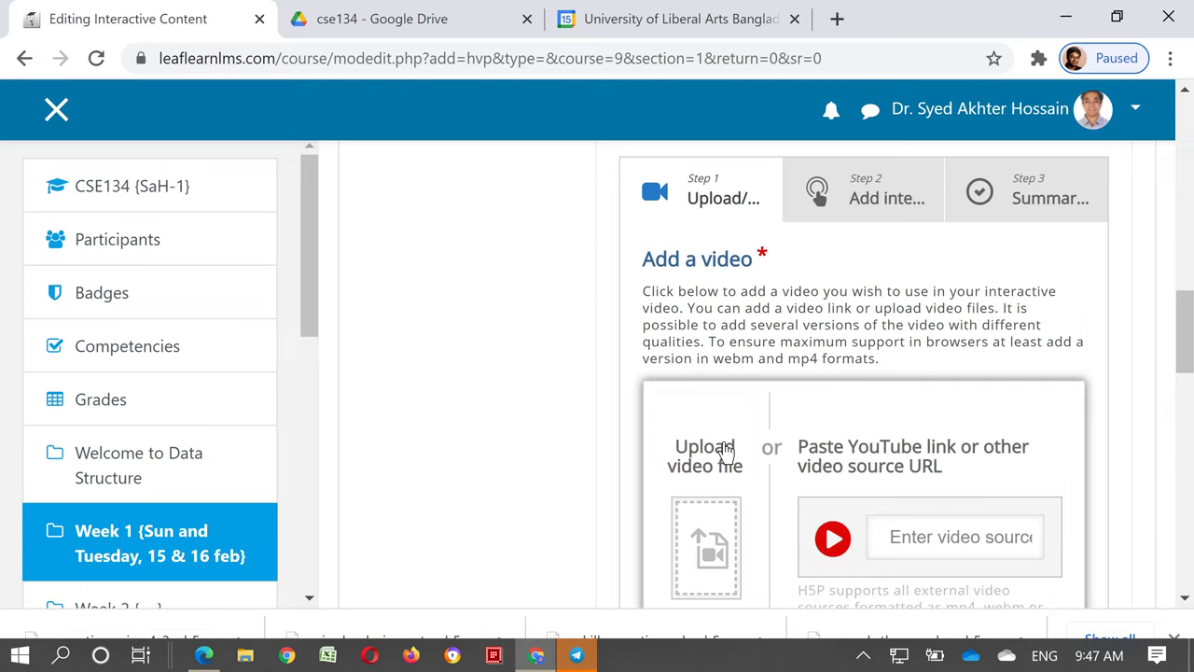
pyautogui.click(711, 556)
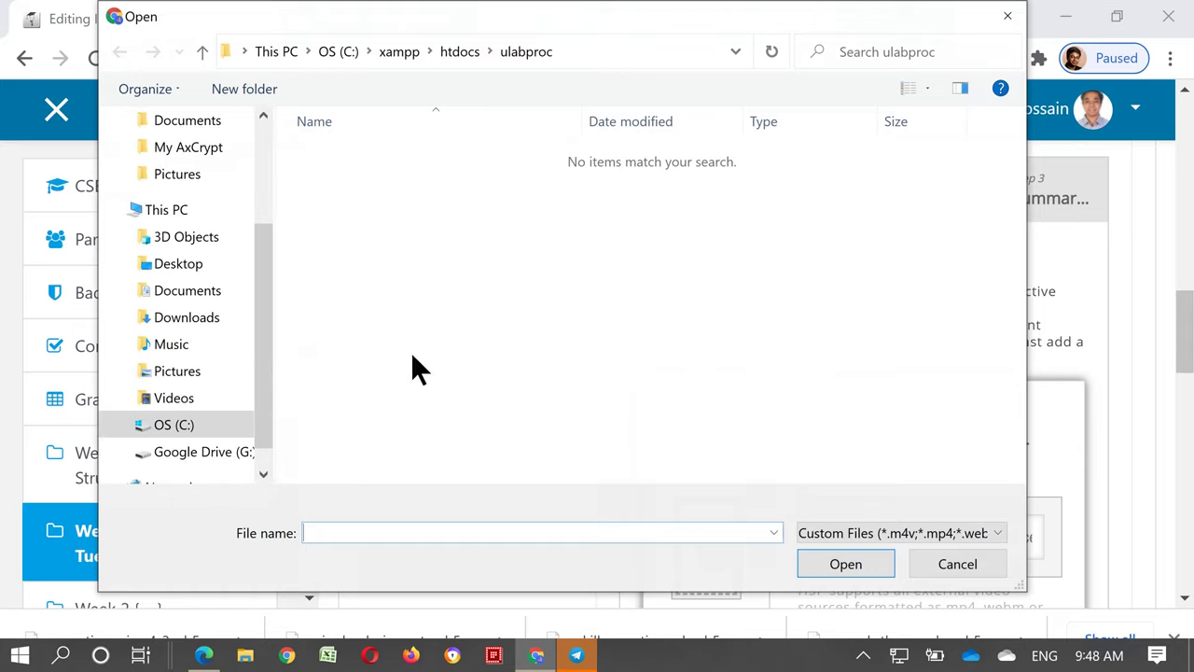
pyautogui.scroll(-1, 264, 444)
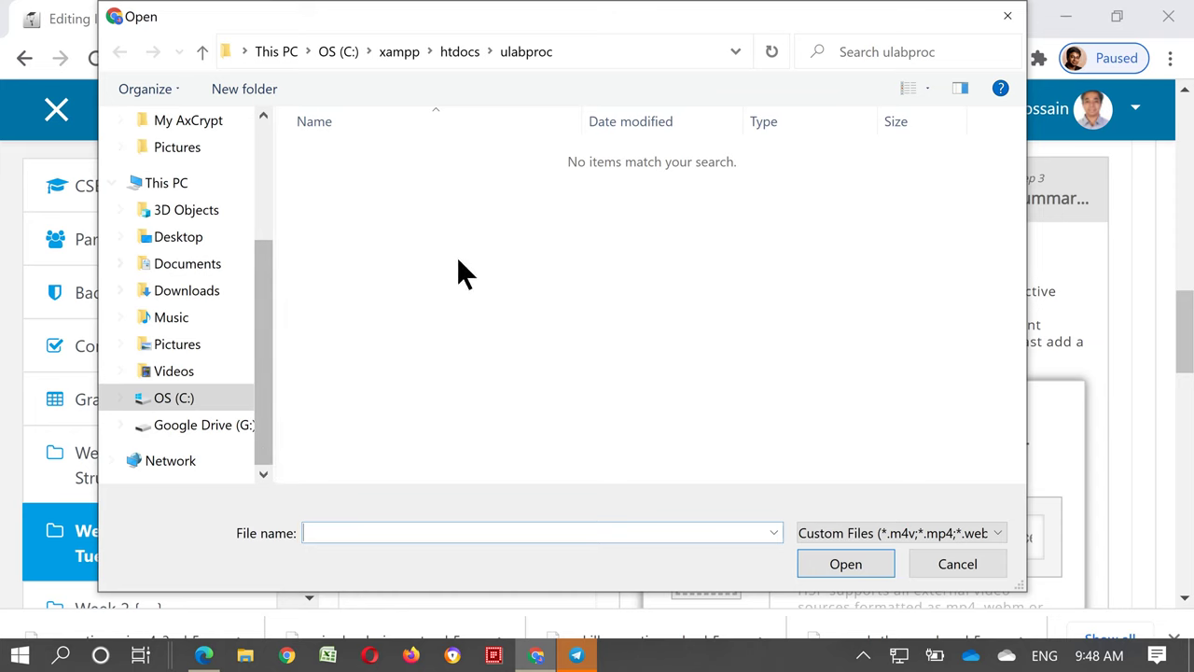
pyautogui.click(1008, 16)
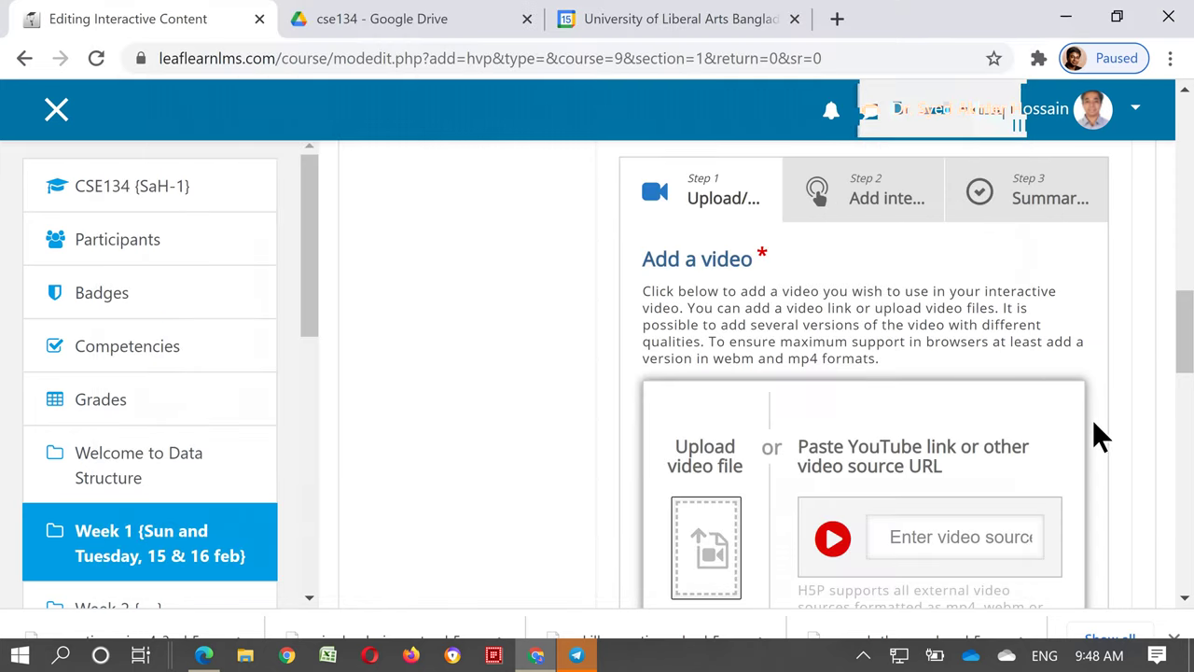
pyautogui.scroll(-2, 1095, 420)
pyautogui.click(898, 313)
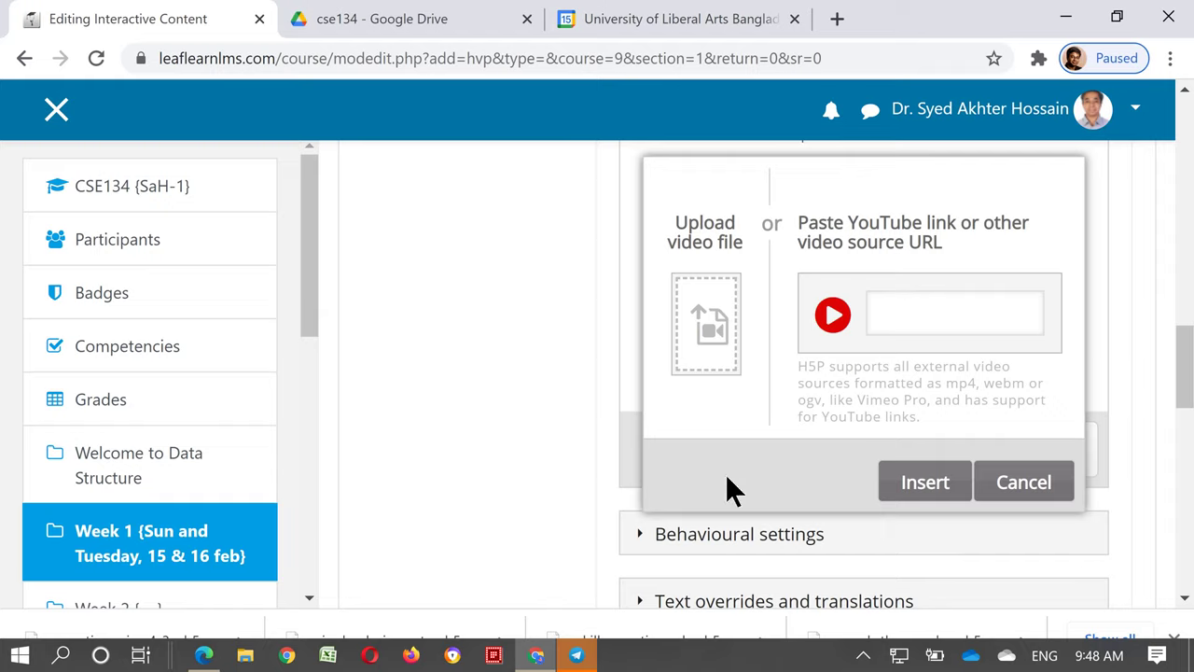
# Step: Download dswk1.mp4 from the cse134 Google Drive folder and dismiss the scanning notice
pyautogui.click(346, 21)
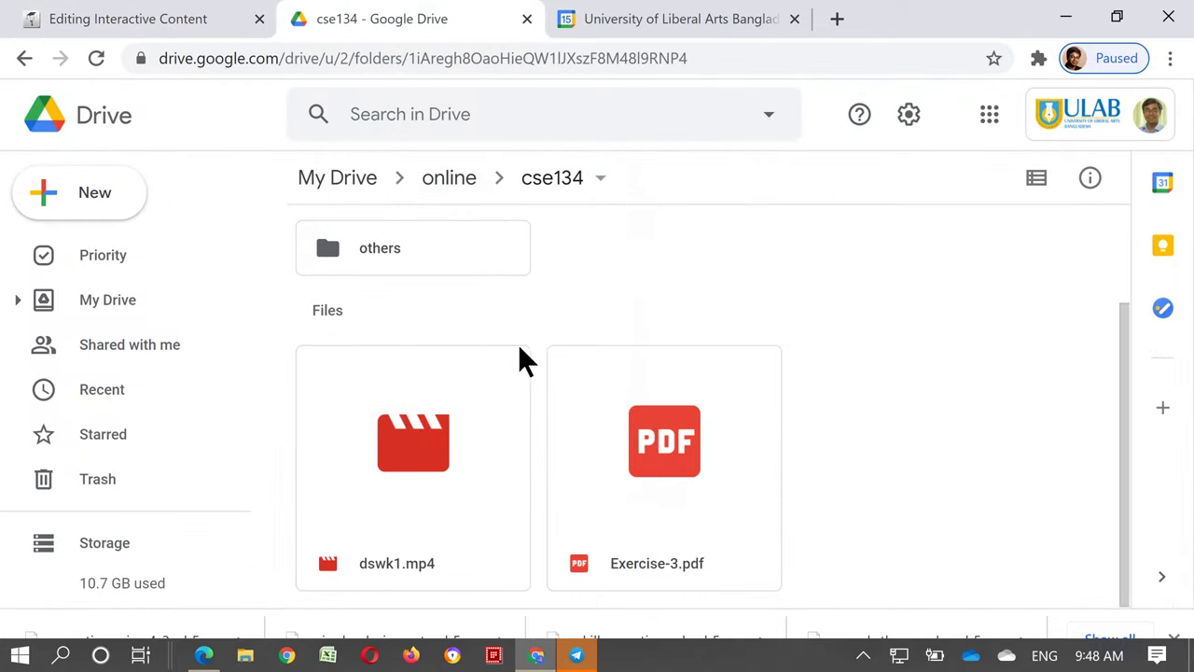
pyautogui.rightClick(434, 404)
pyautogui.scroll(-3, 607, 512)
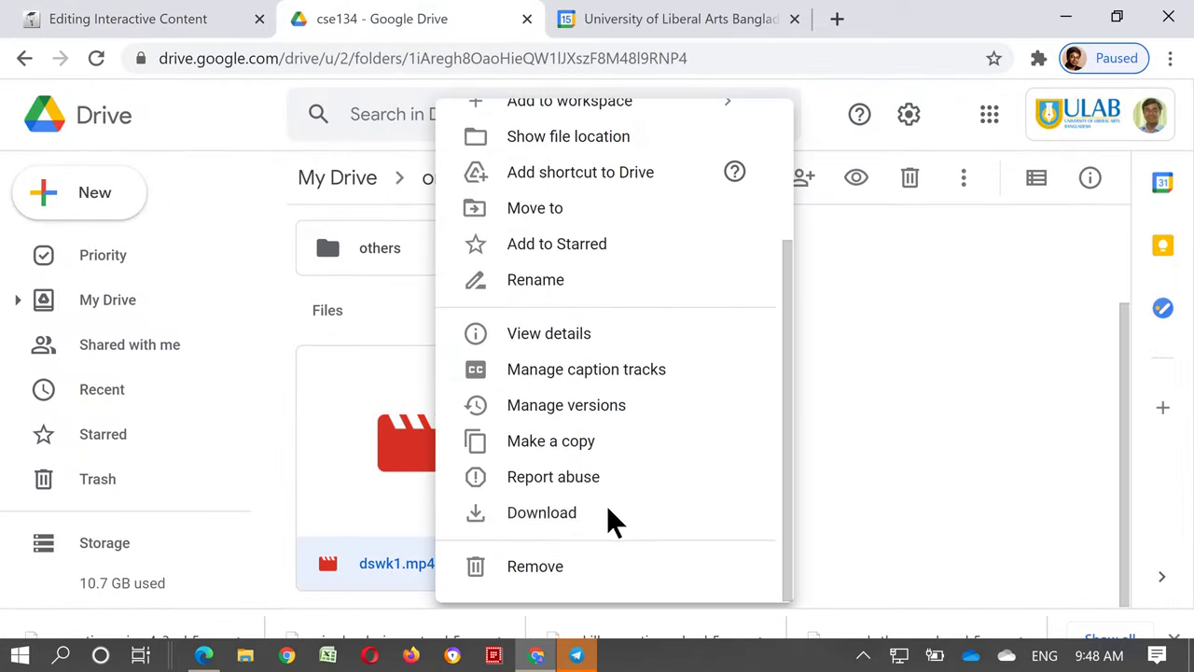
pyautogui.click(573, 525)
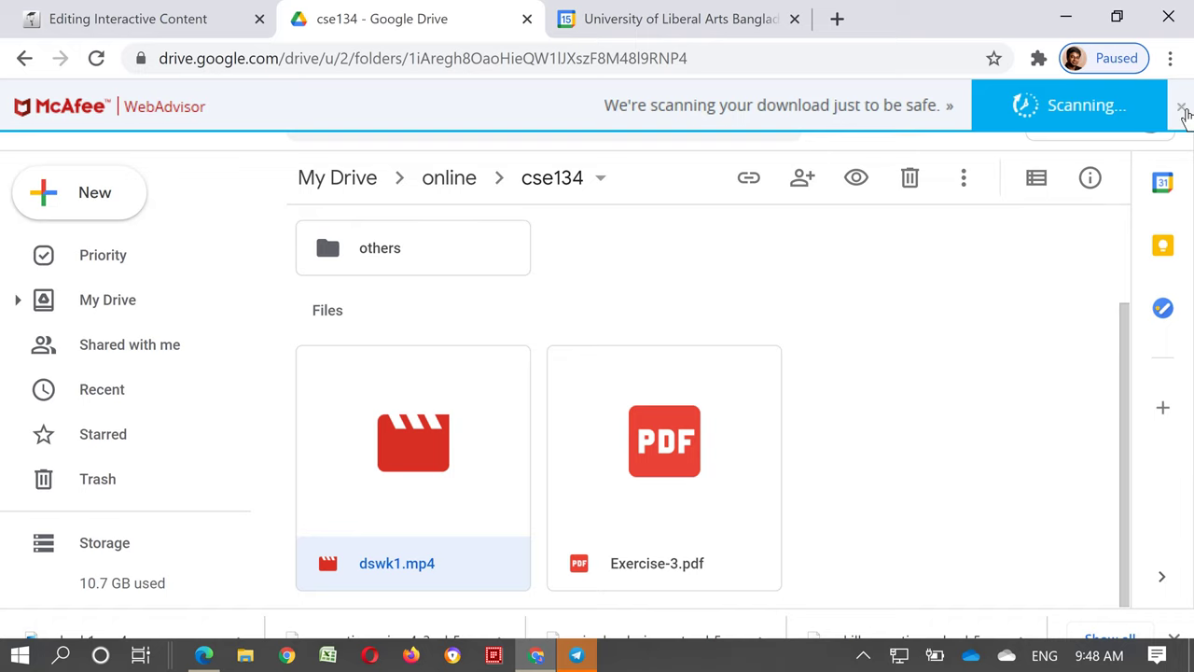
pyautogui.click(1179, 108)
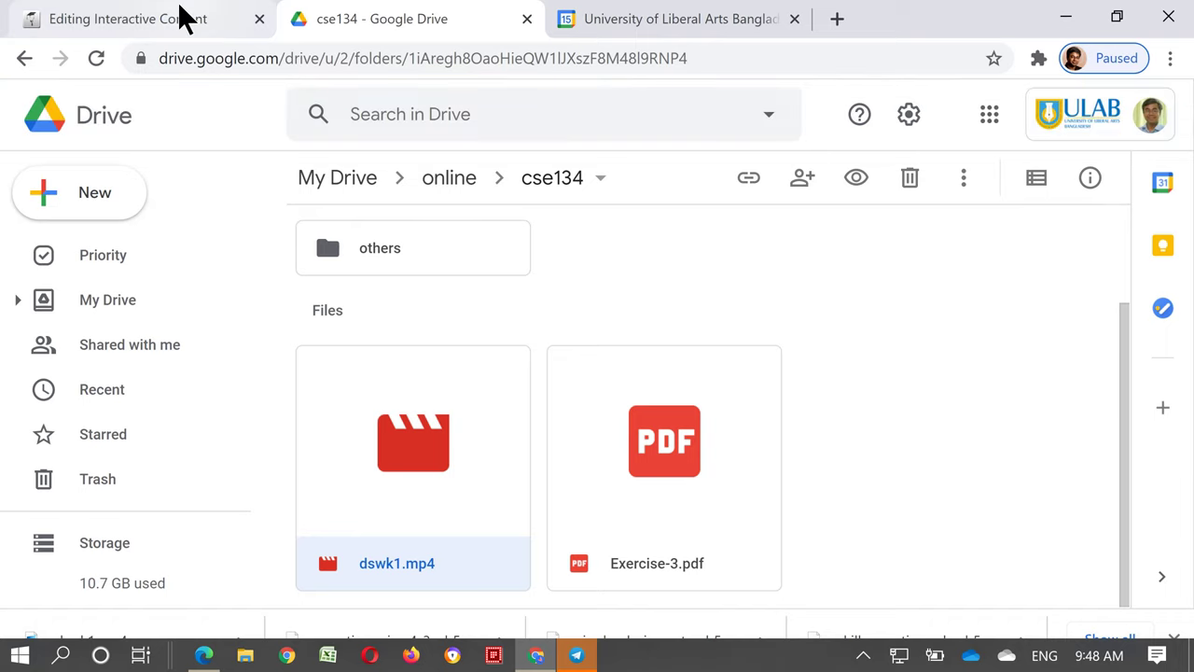
# Step: Back in the video editor, browse for an upload file in the Downloads folder
pyautogui.click(181, 21)
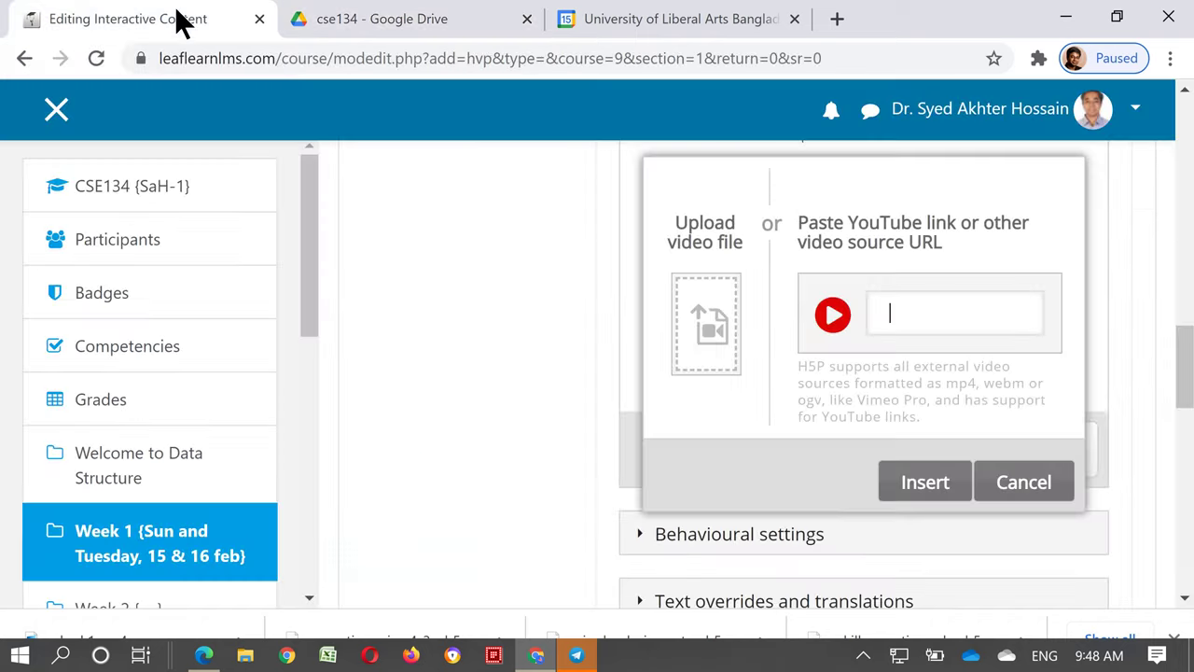
pyautogui.click(707, 327)
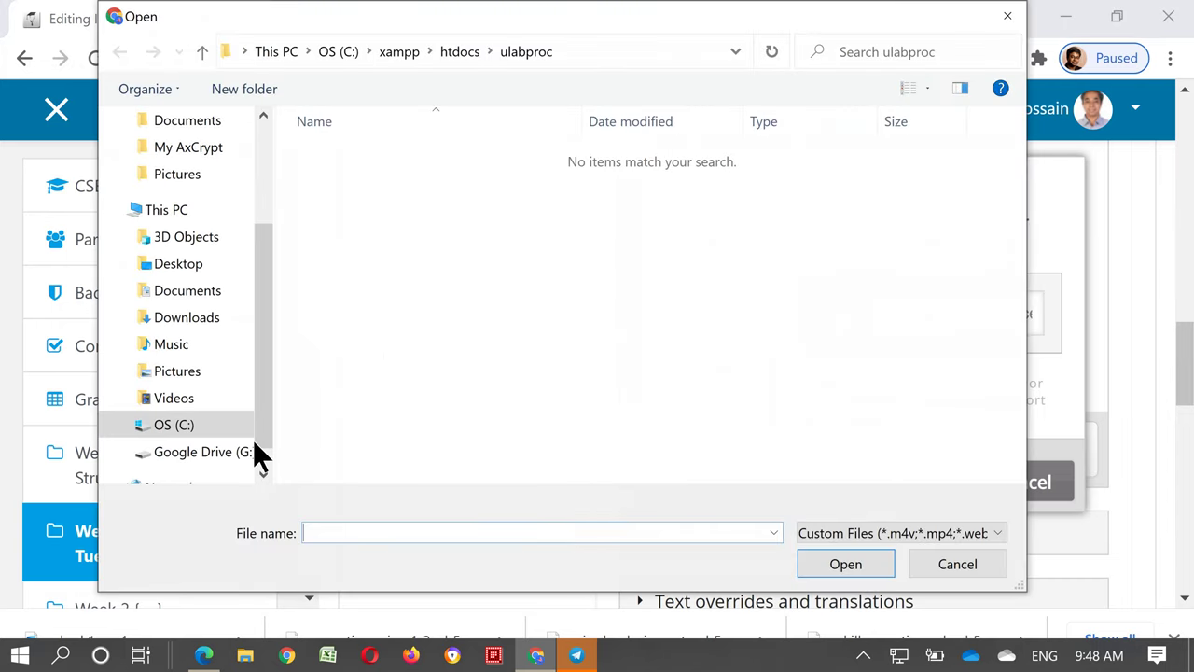
pyautogui.click(199, 321)
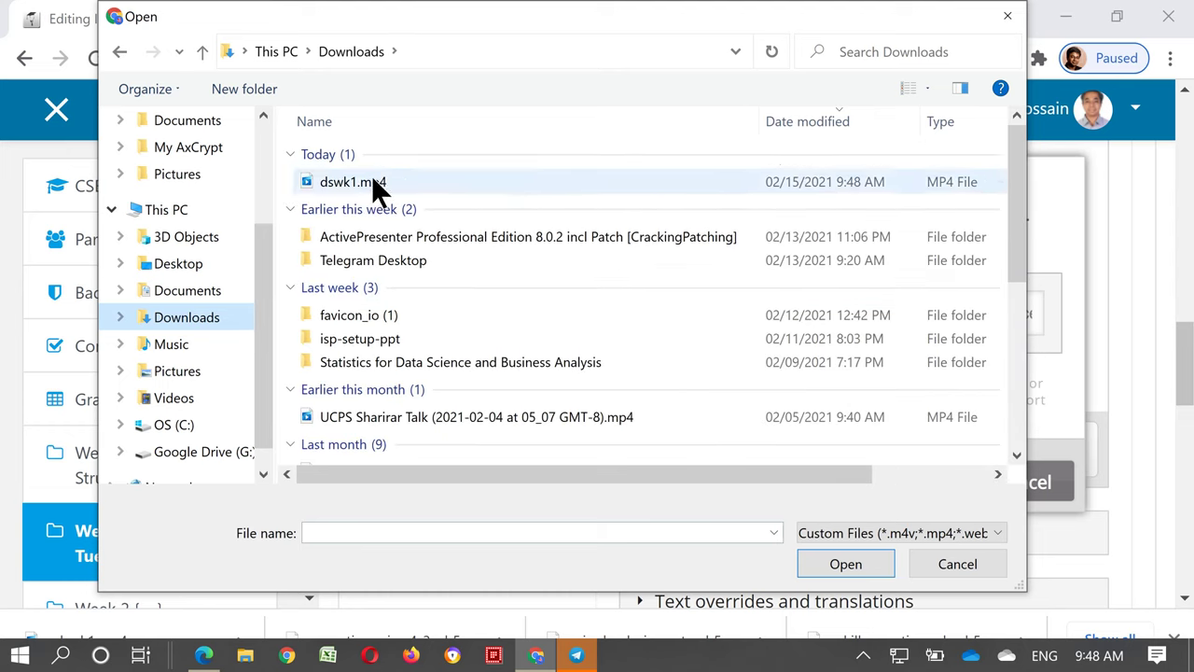
# Step: Upload dswk1.mp4 from Downloads as the interactive video's source, waiting for 100%
pyautogui.doubleClick(359, 182)
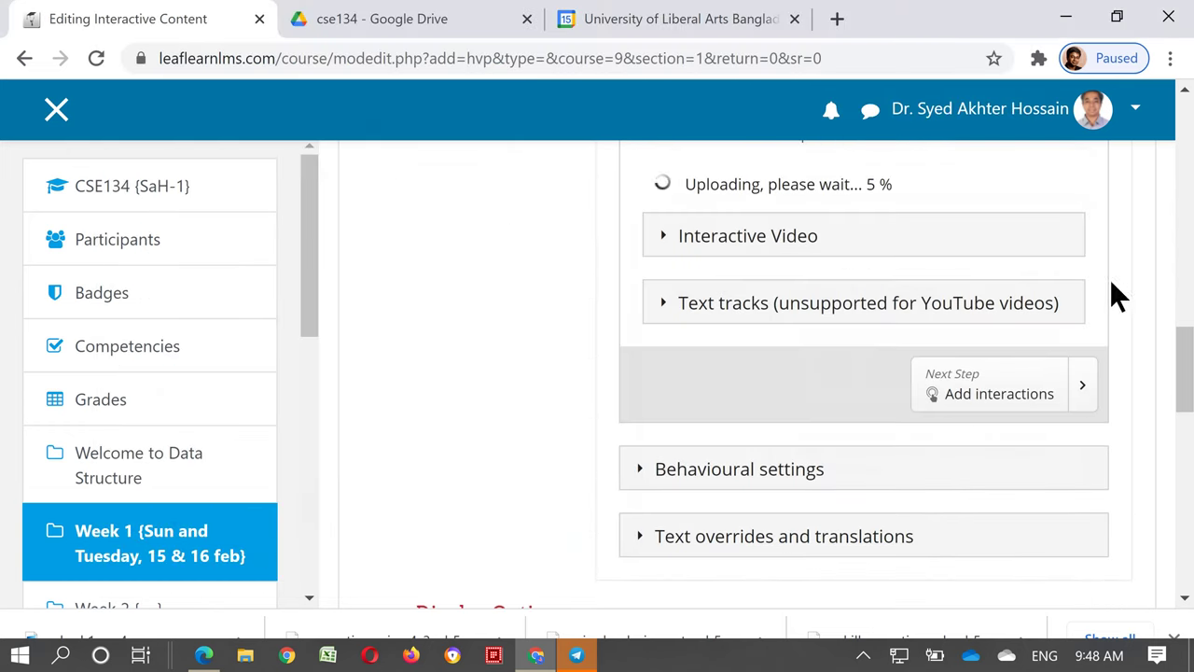
pyautogui.scroll(1, 1119, 284)
pyautogui.scroll(1, 1180, 322)
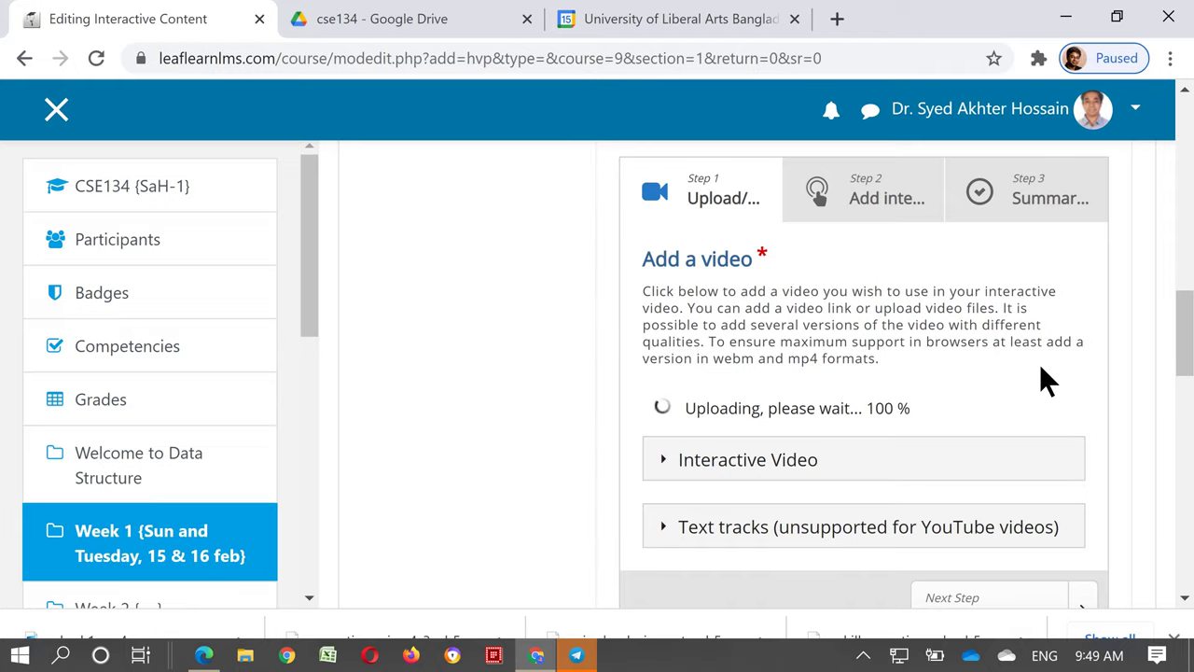
# Step: Replace the video quality label 'Quality 1' with '360p'
pyautogui.scroll(-2, 1018, 383)
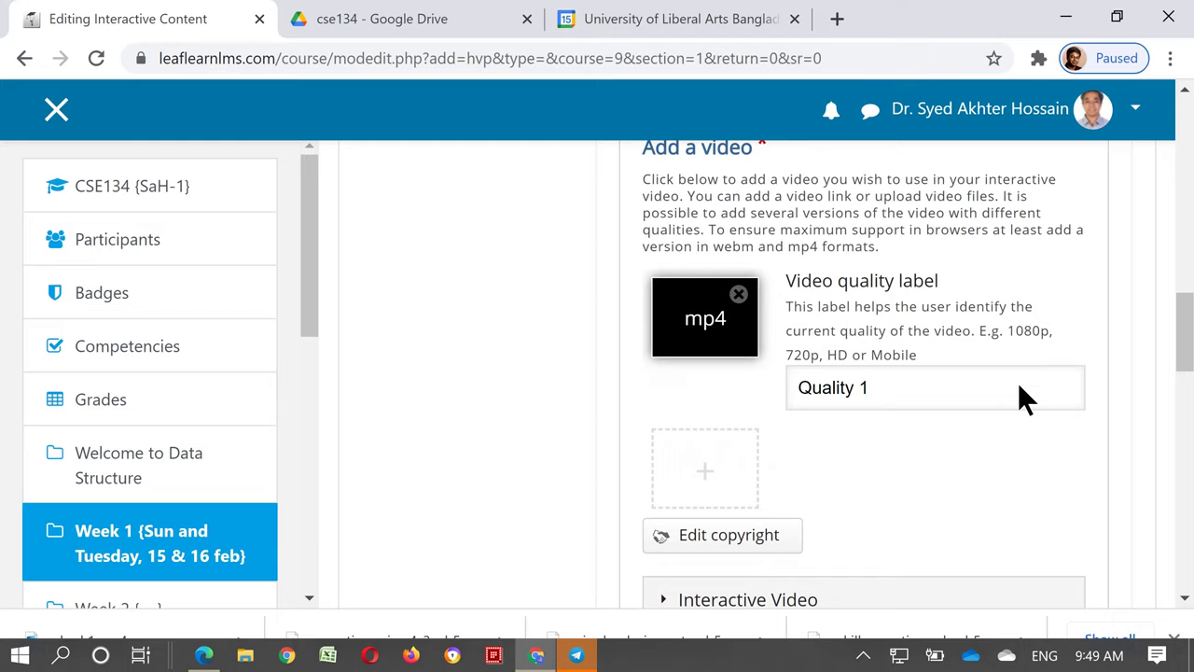
pyautogui.click(912, 395)
pyautogui.moveTo(911, 399); pyautogui.dragTo(783, 409)
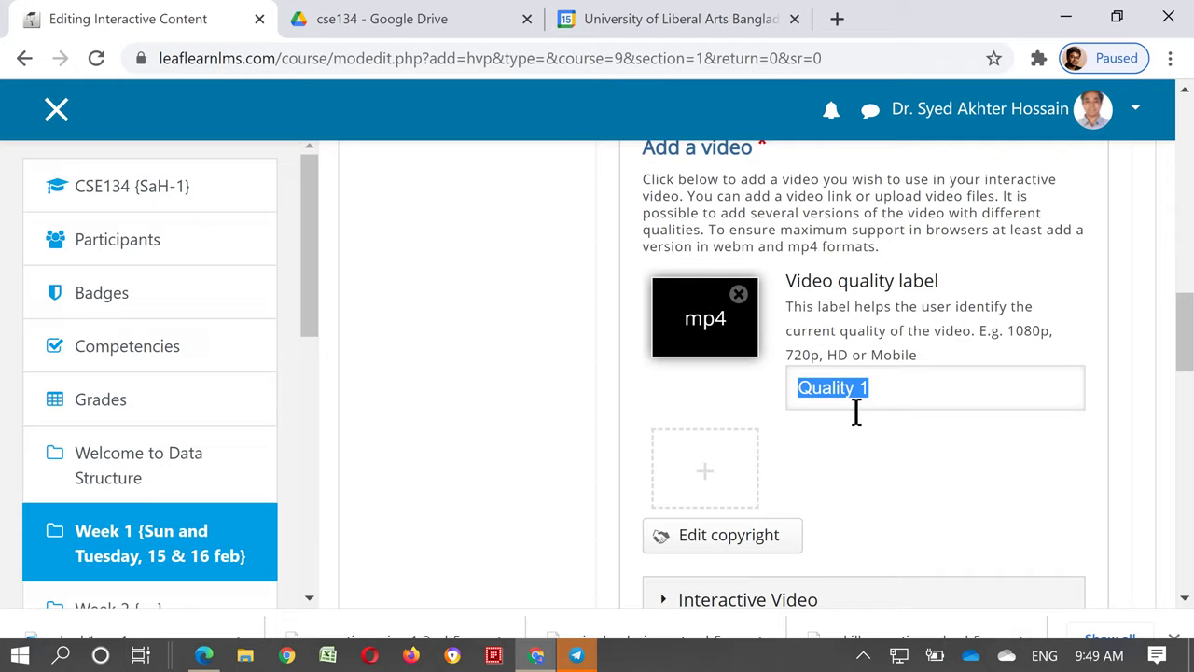
pyautogui.write('HD')
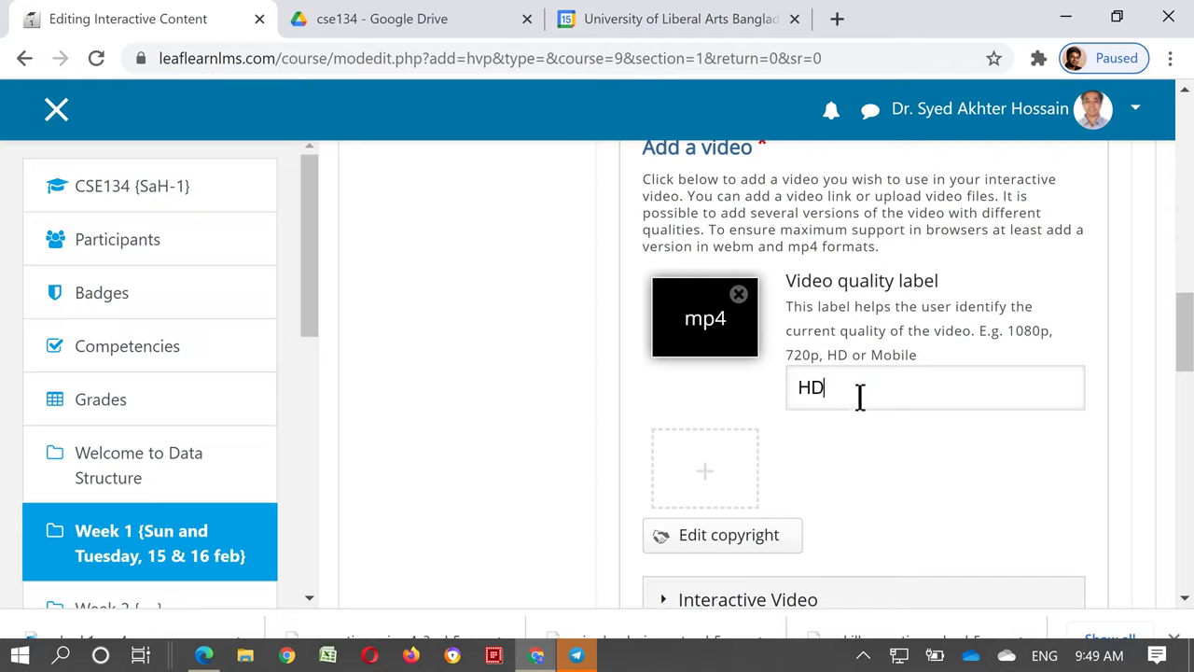
pyautogui.moveTo(858, 397); pyautogui.dragTo(782, 411)
pyautogui.write('360pm')
pyautogui.press('BackSpace')
pyautogui.scroll(-2, 849, 473)
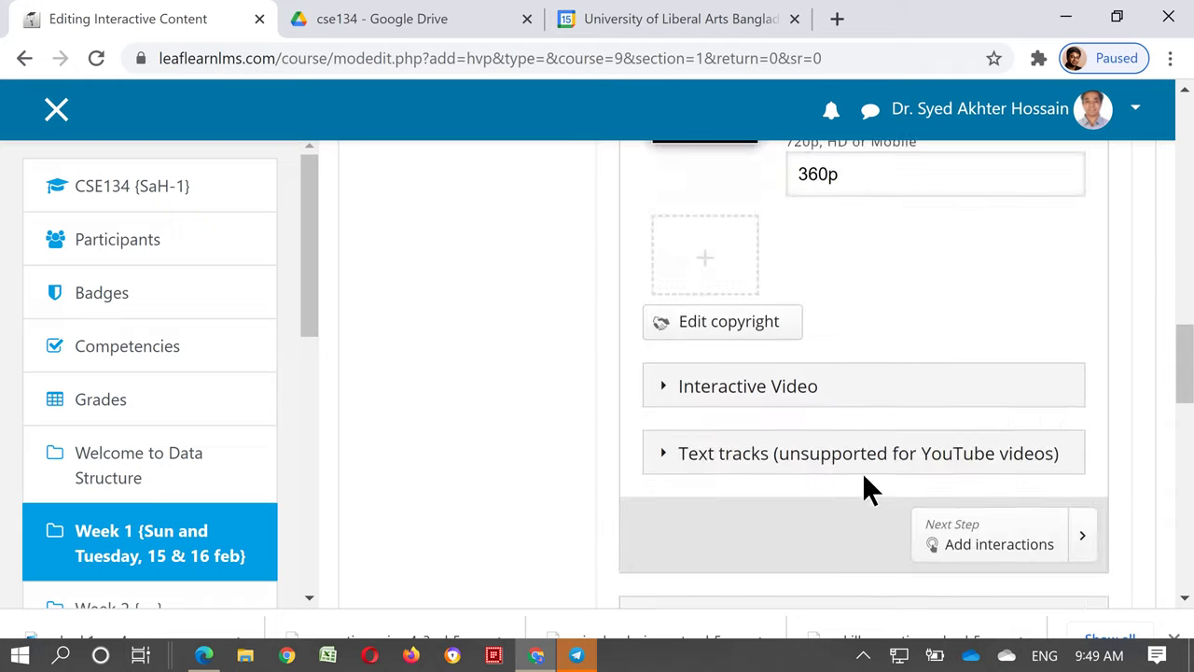
# Step: Enter copyright title 'Data Structure Basic' and the author's initials for the video
pyautogui.click(737, 311)
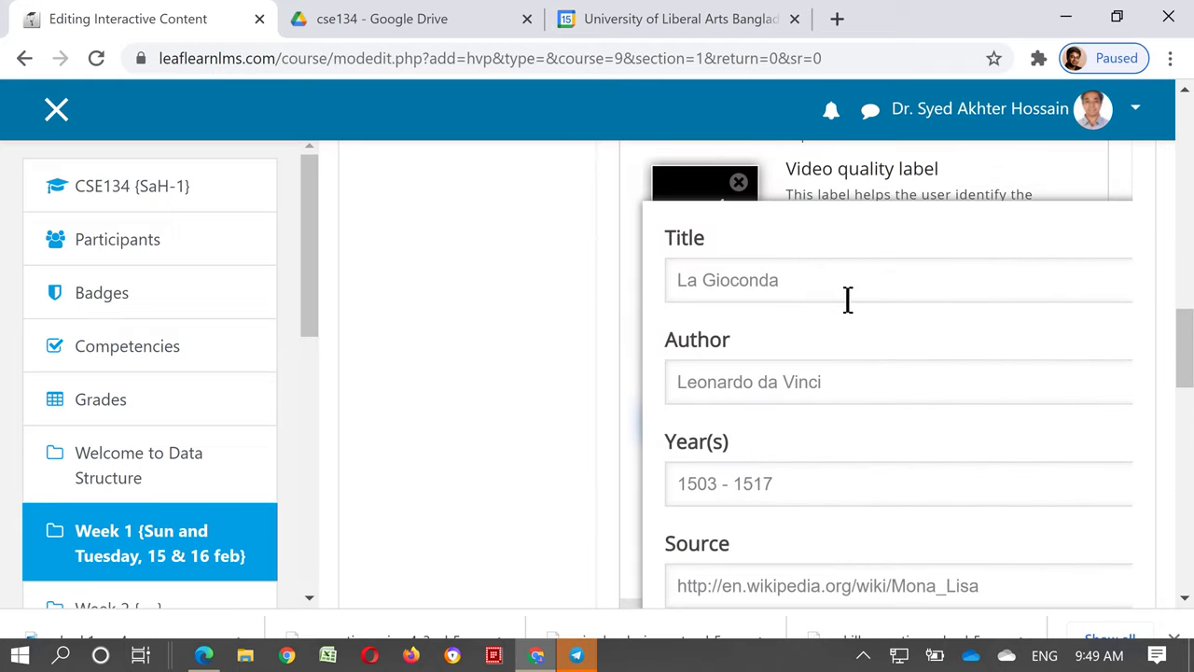
pyautogui.click(815, 280)
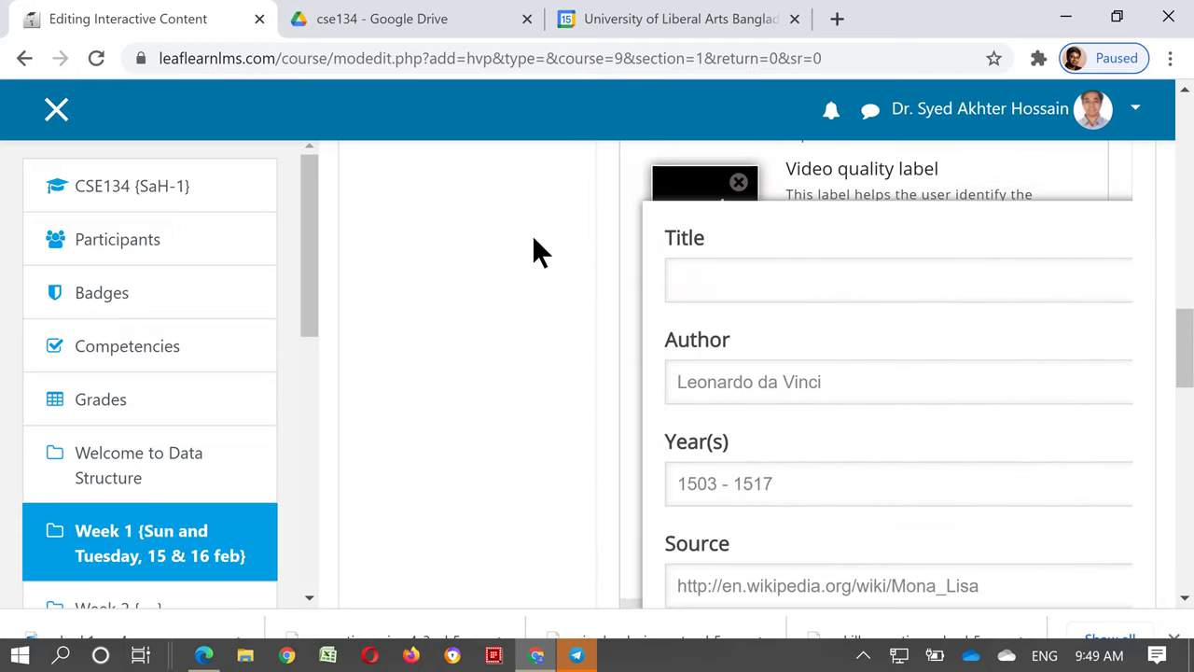
pyautogui.write('Data Structure Basic')
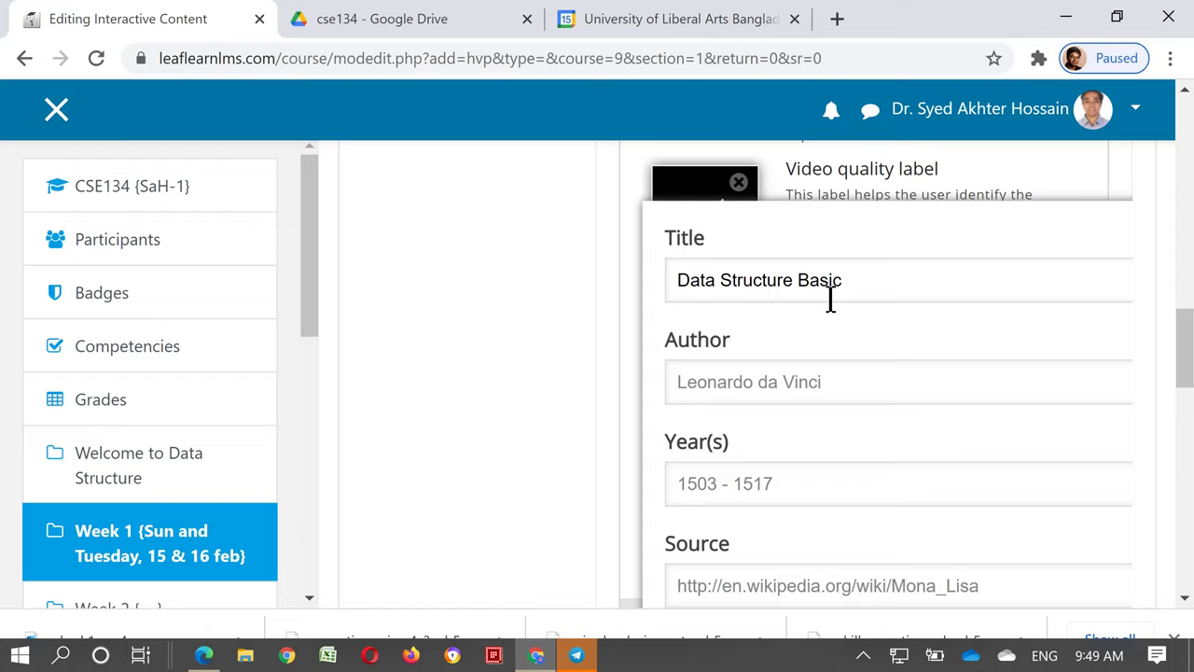
pyautogui.click(791, 370)
pyautogui.write('SAH')
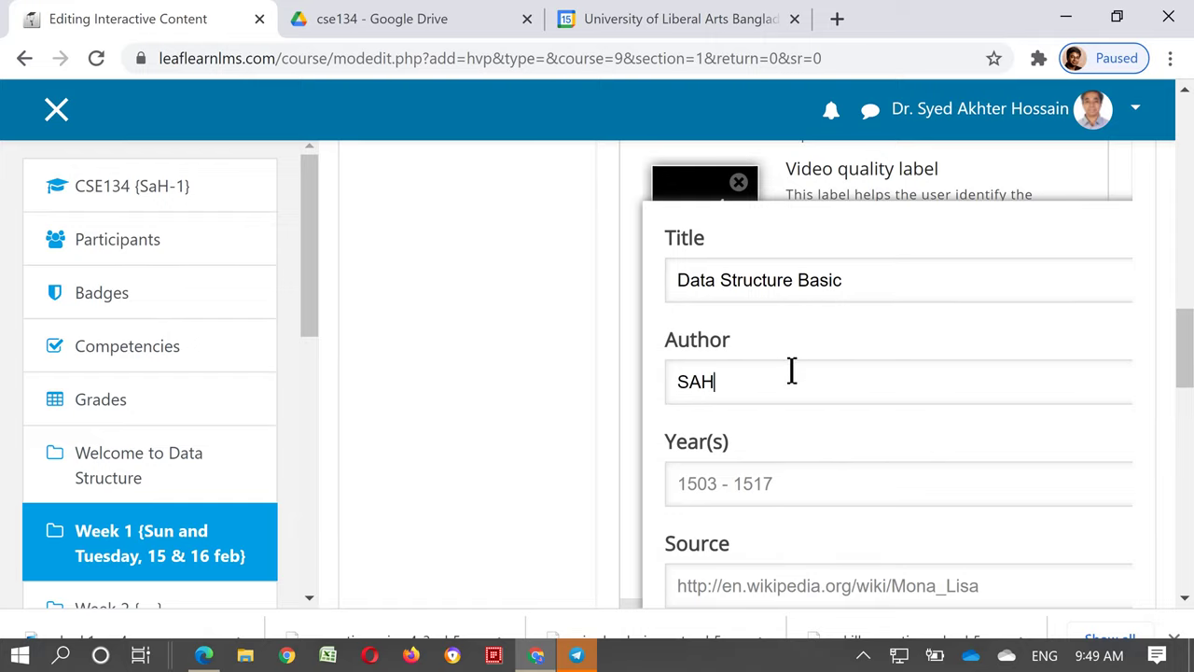
# Step: Set the copyright year to 2021 and the source to 'My Source'
pyautogui.scroll(-1, 791, 371)
pyautogui.click(770, 374)
pyautogui.write('20')
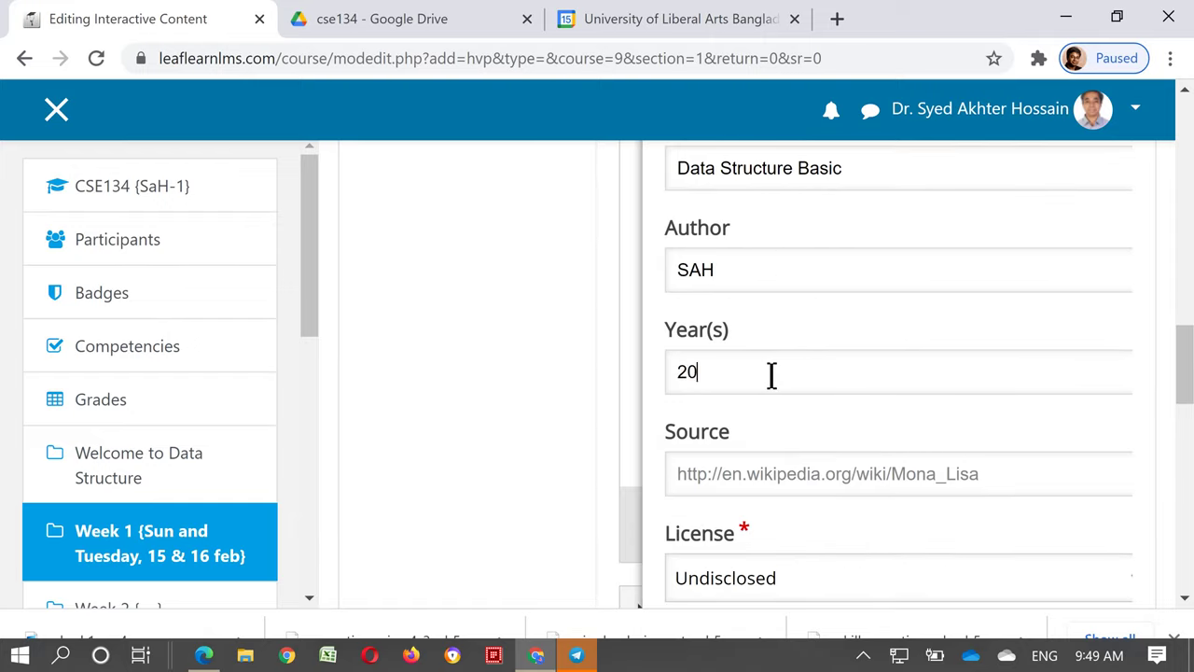
pyautogui.write('21')
pyautogui.scroll(-1, 961, 388)
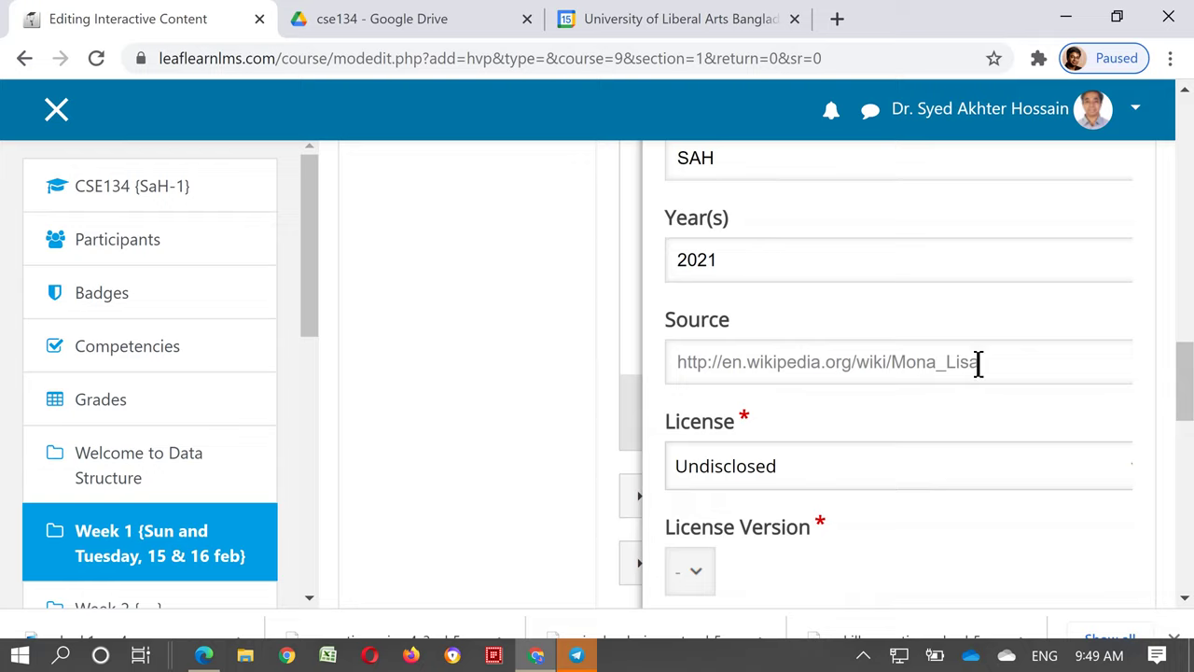
pyautogui.click(975, 362)
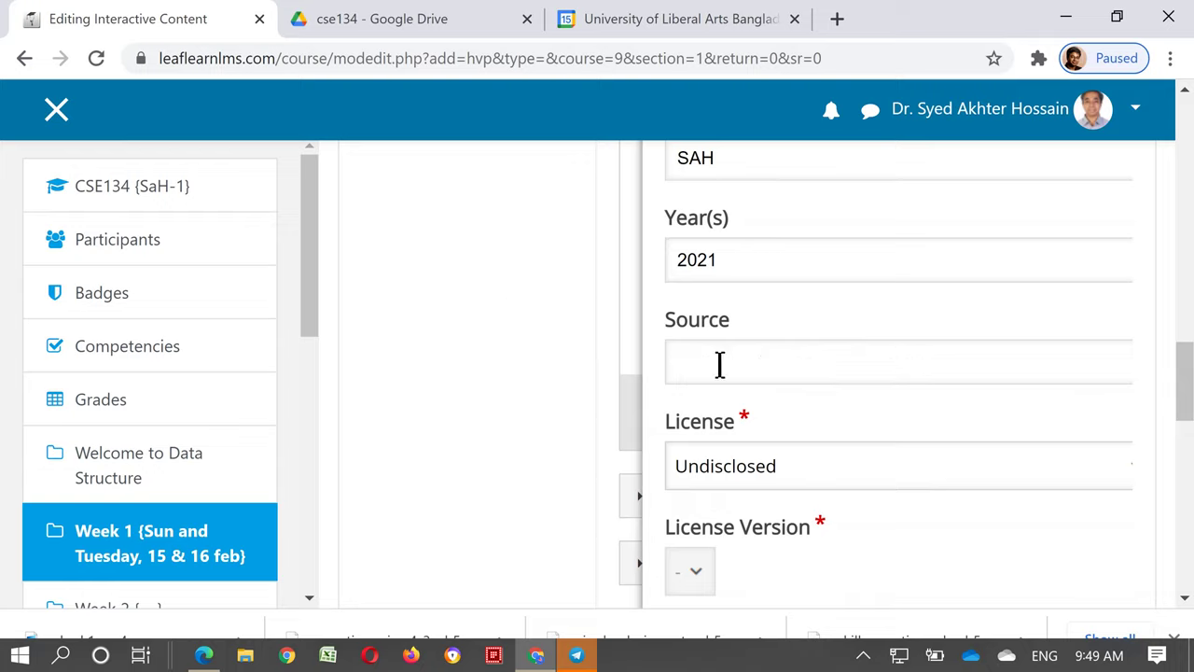
pyautogui.write('My Source')
pyautogui.scroll(-1, 914, 382)
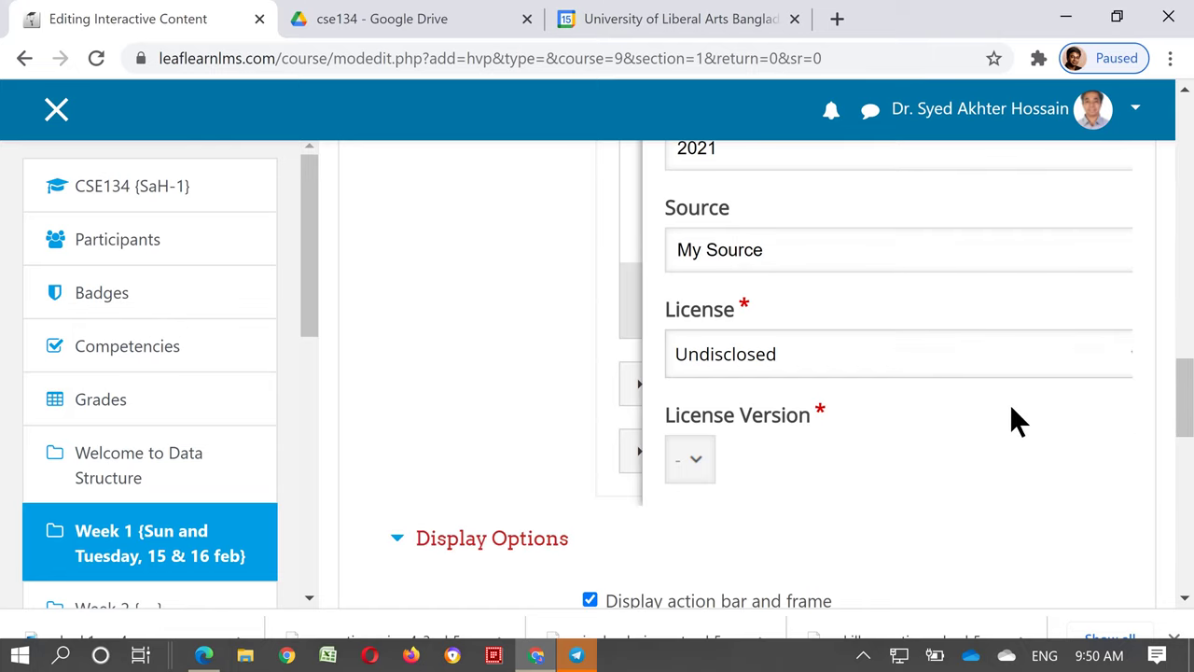
pyautogui.scroll(-2, 1017, 411)
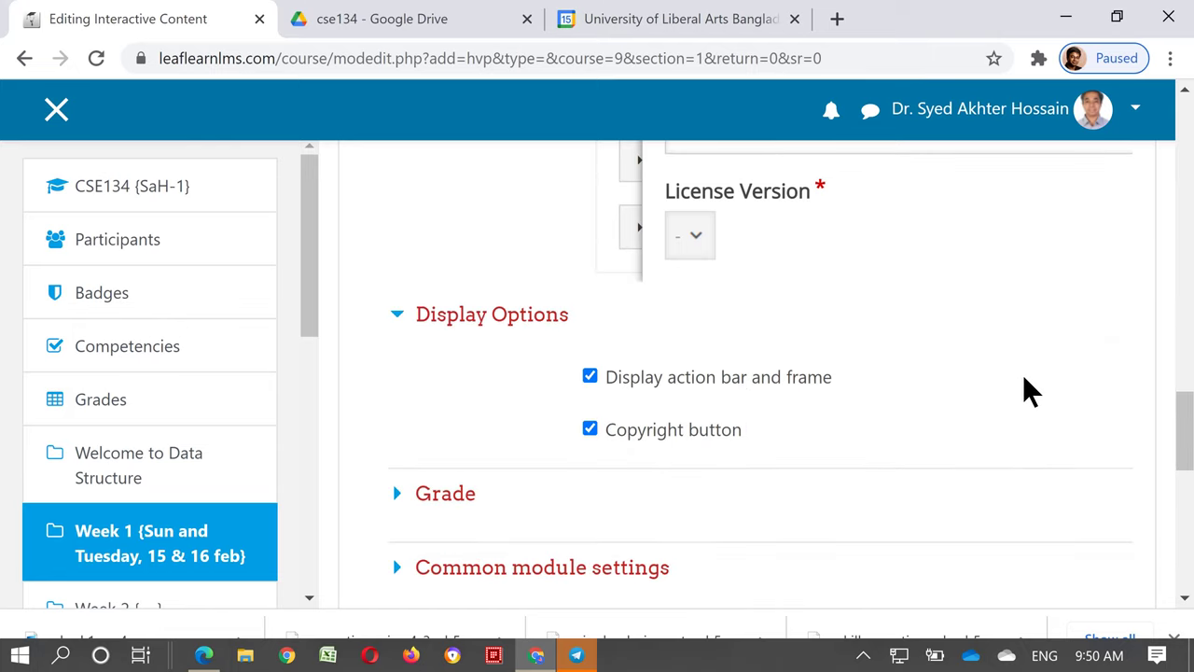
pyautogui.scroll(5, 1024, 377)
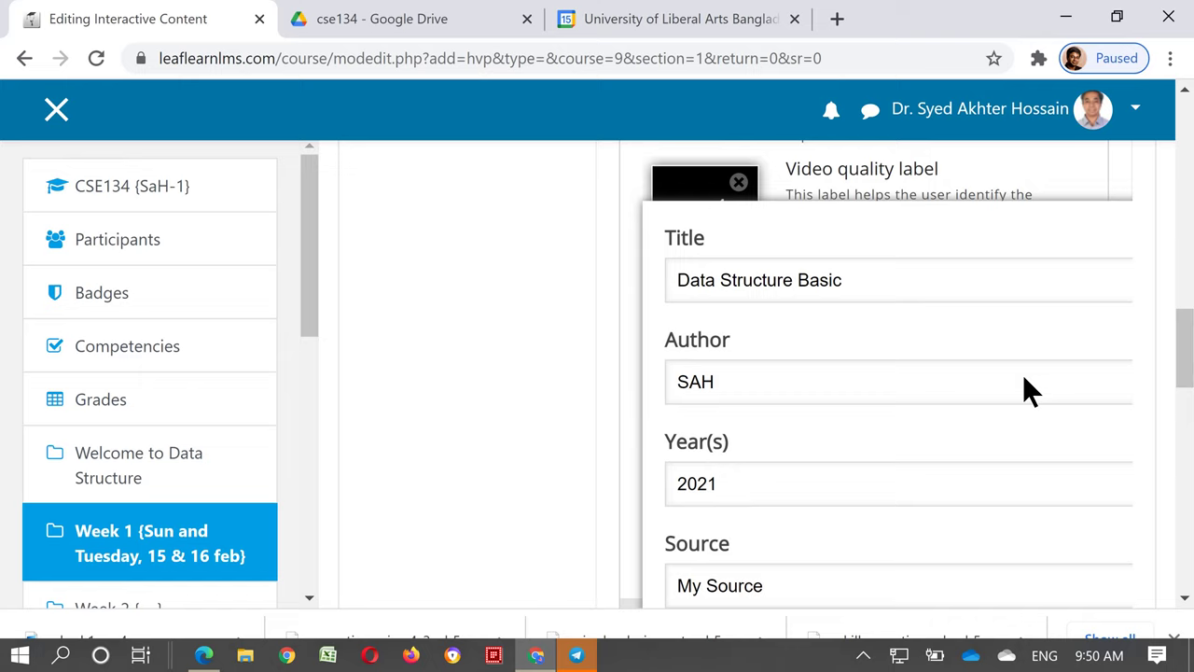
pyautogui.scroll(2, 1022, 374)
pyautogui.scroll(-5, 1119, 394)
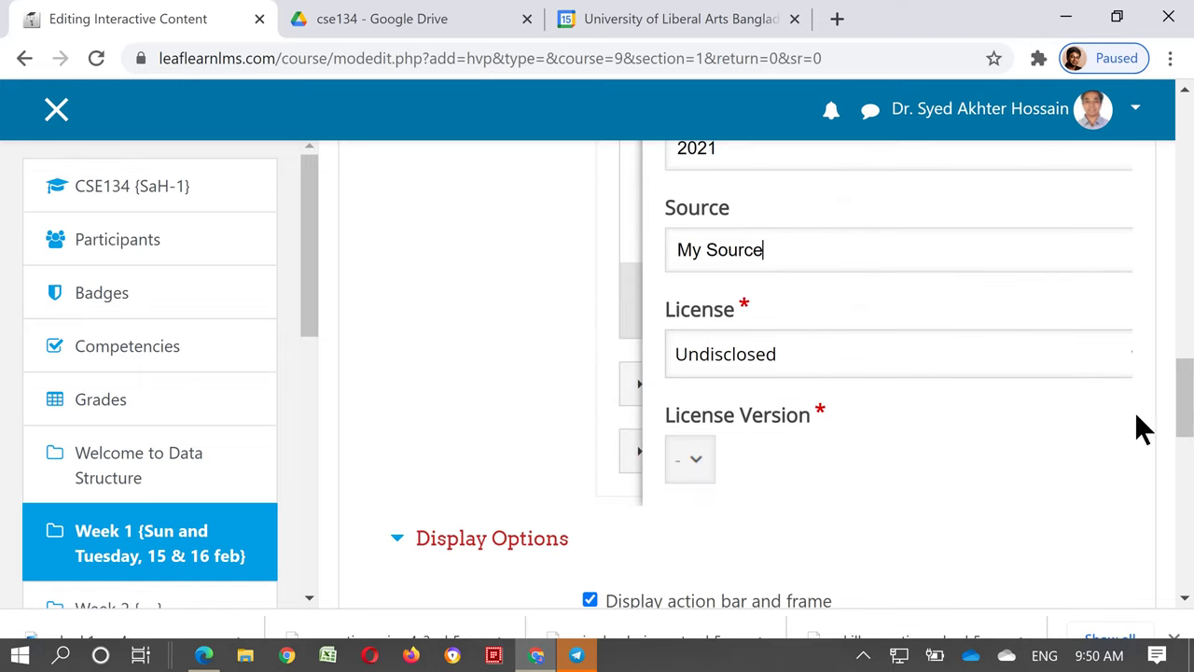
pyautogui.scroll(-1, 1138, 522)
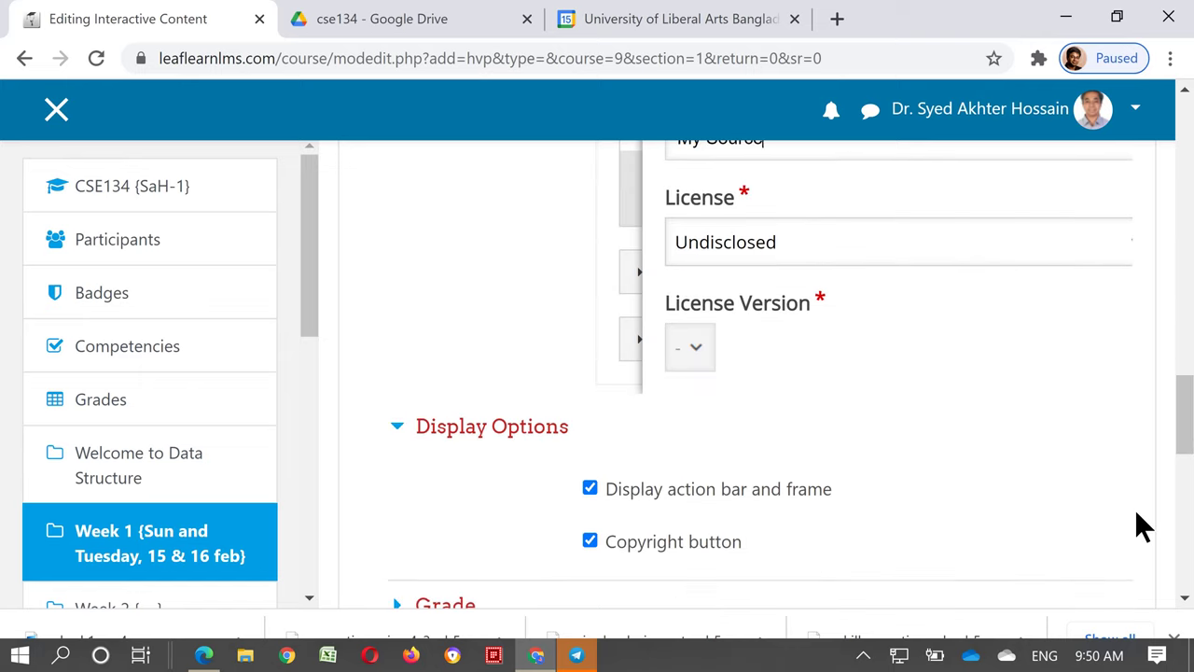
# Step: Hide the course navigation drawer to widen the H5P editor
pyautogui.scroll(6, 629, 259)
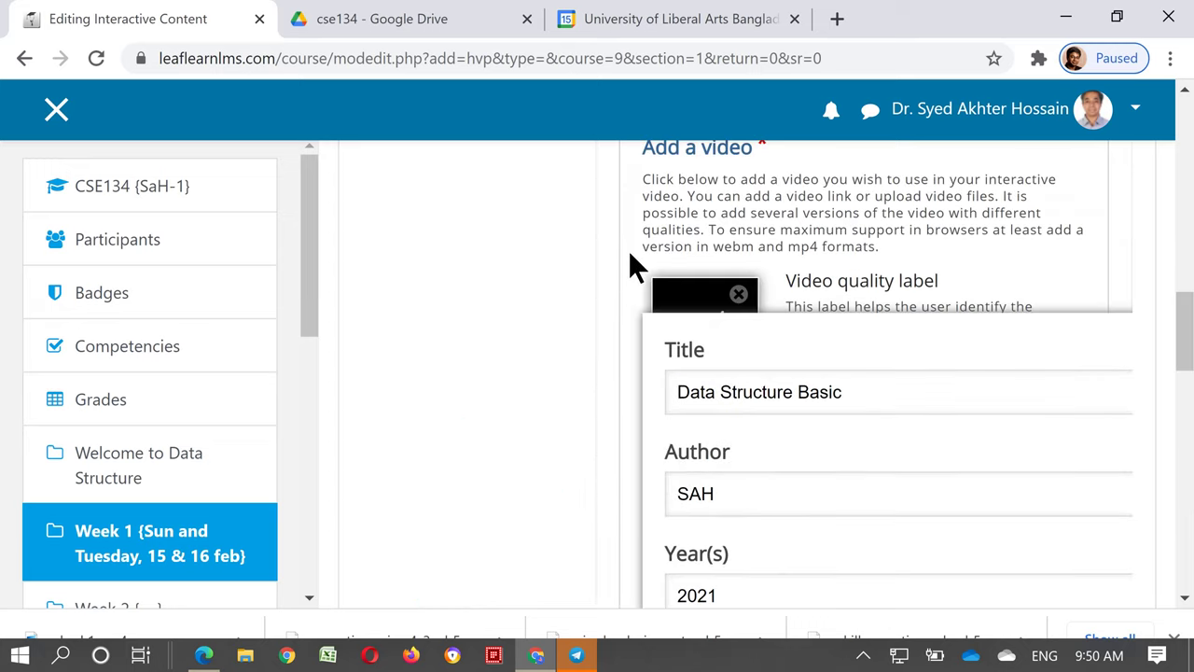
pyautogui.click(56, 109)
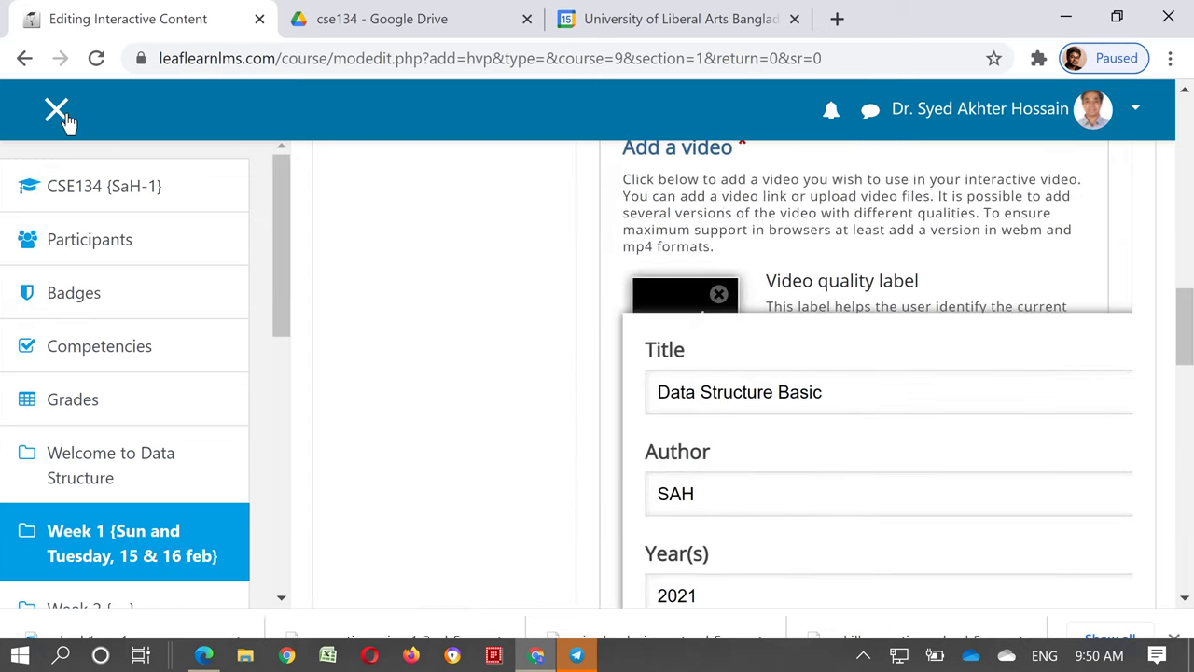
pyautogui.scroll(-3, 1189, 415)
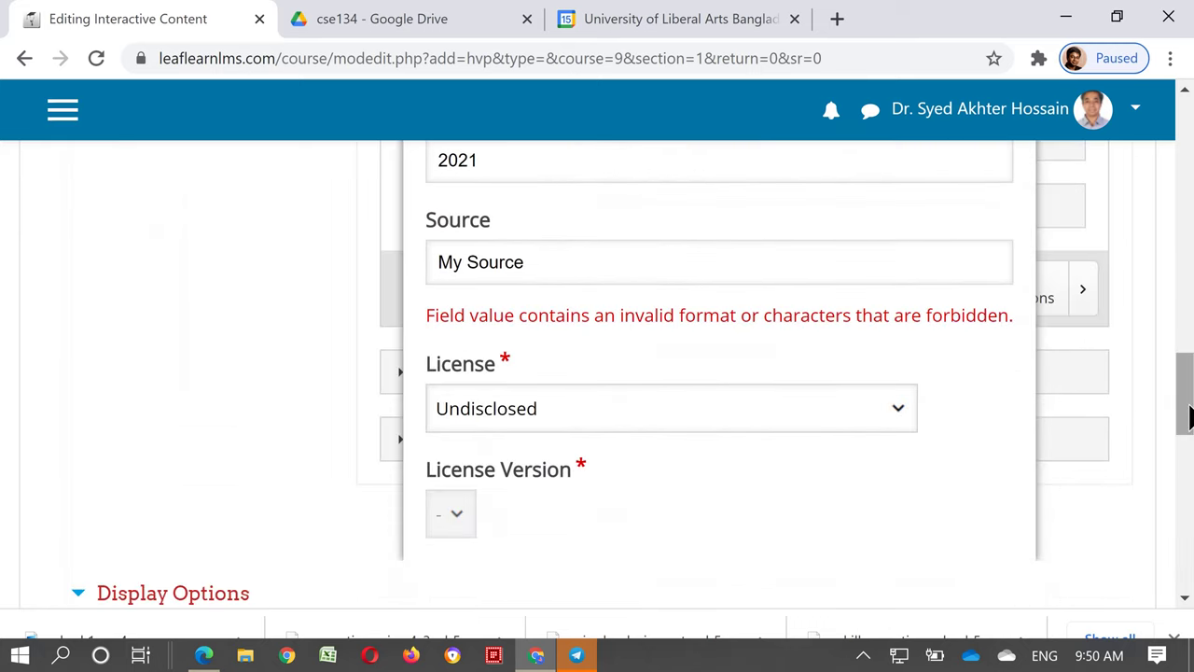
pyautogui.scroll(-2, 1189, 415)
pyautogui.scroll(-1, 857, 345)
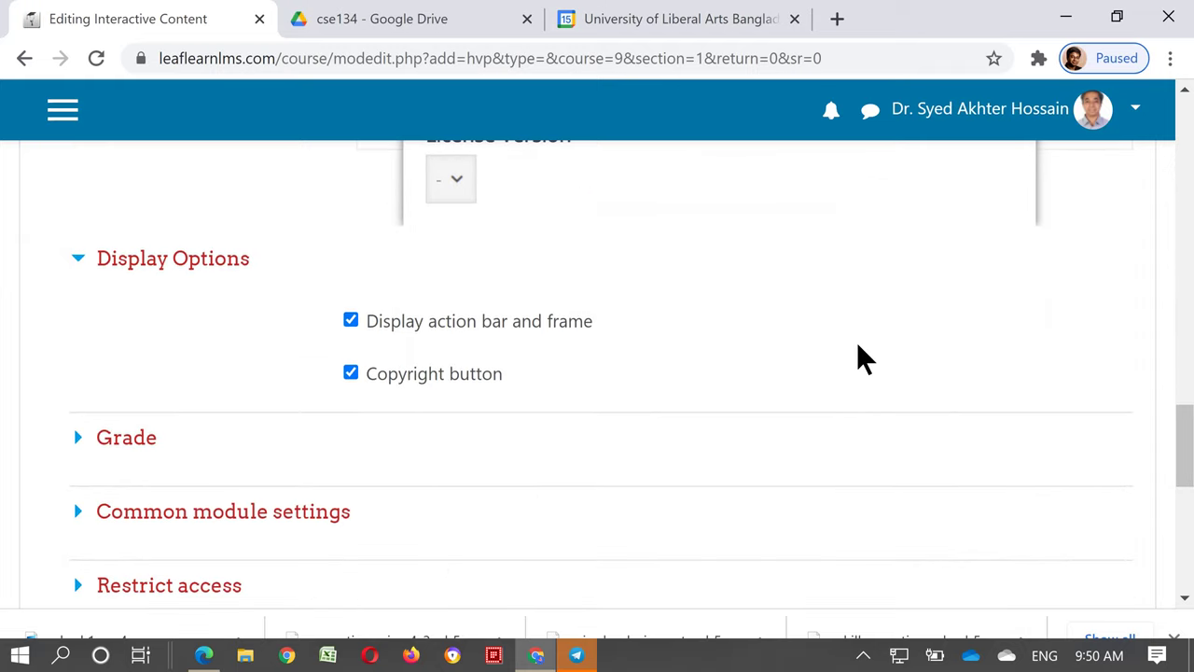
# Step: Close the video's Edit copyright popup
pyautogui.scroll(3, 1072, 271)
pyautogui.scroll(-1, 1082, 289)
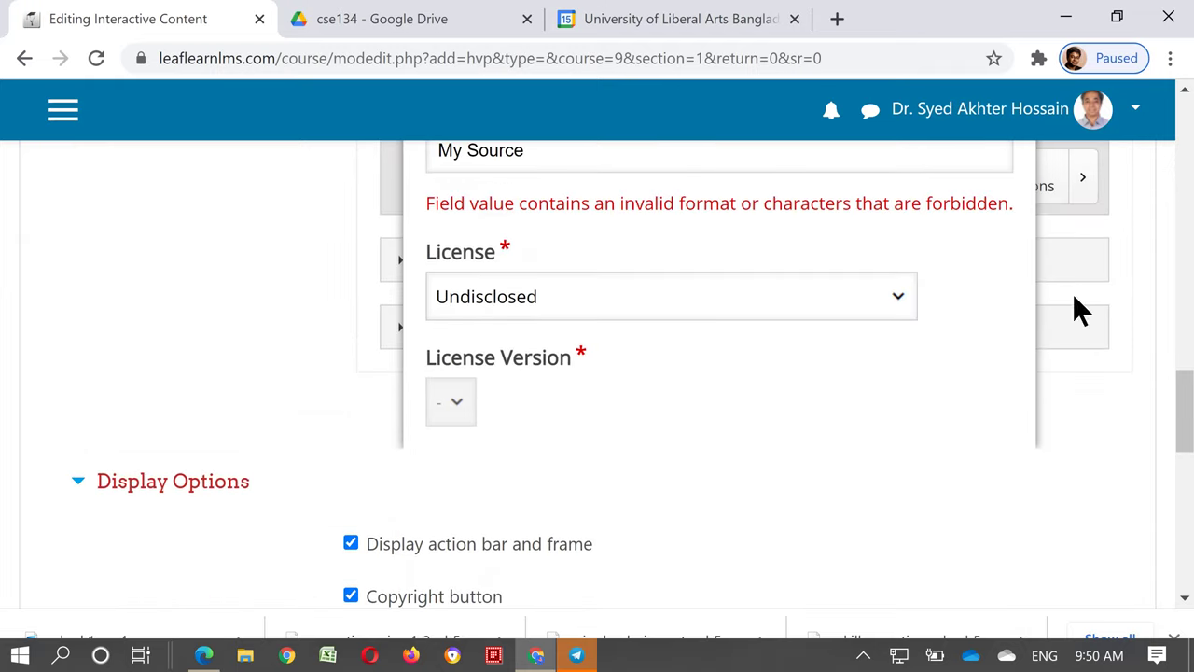
pyautogui.scroll(-3, 1059, 373)
pyautogui.scroll(6, 1031, 275)
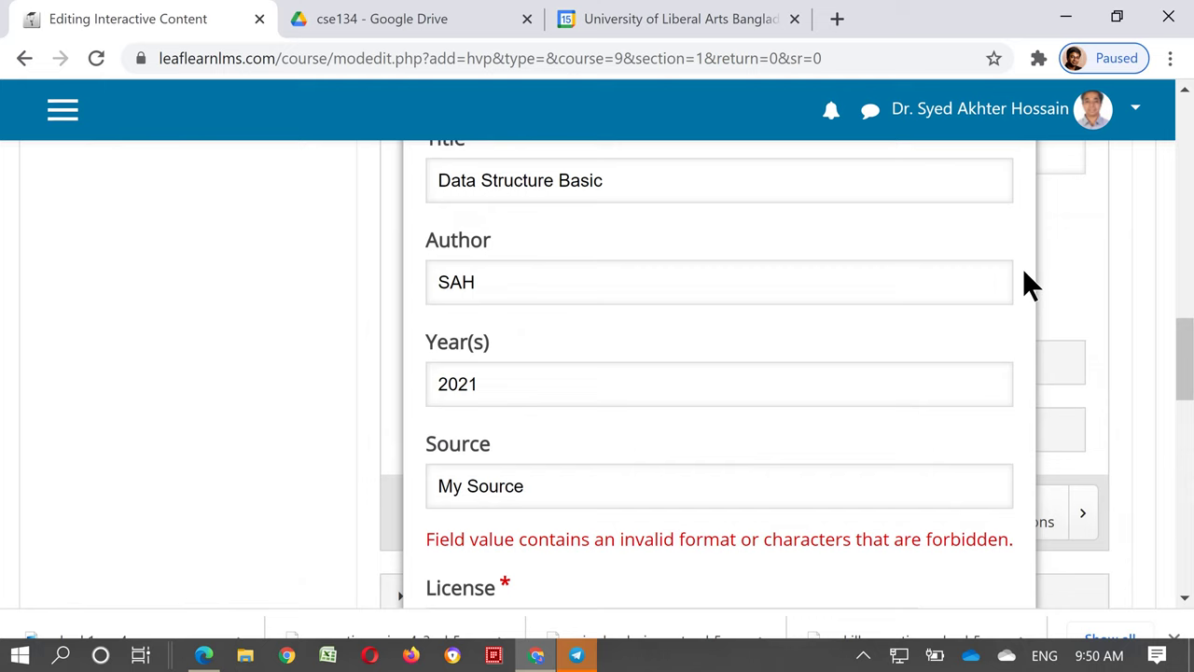
pyautogui.scroll(3, 1024, 280)
pyautogui.click(1020, 453)
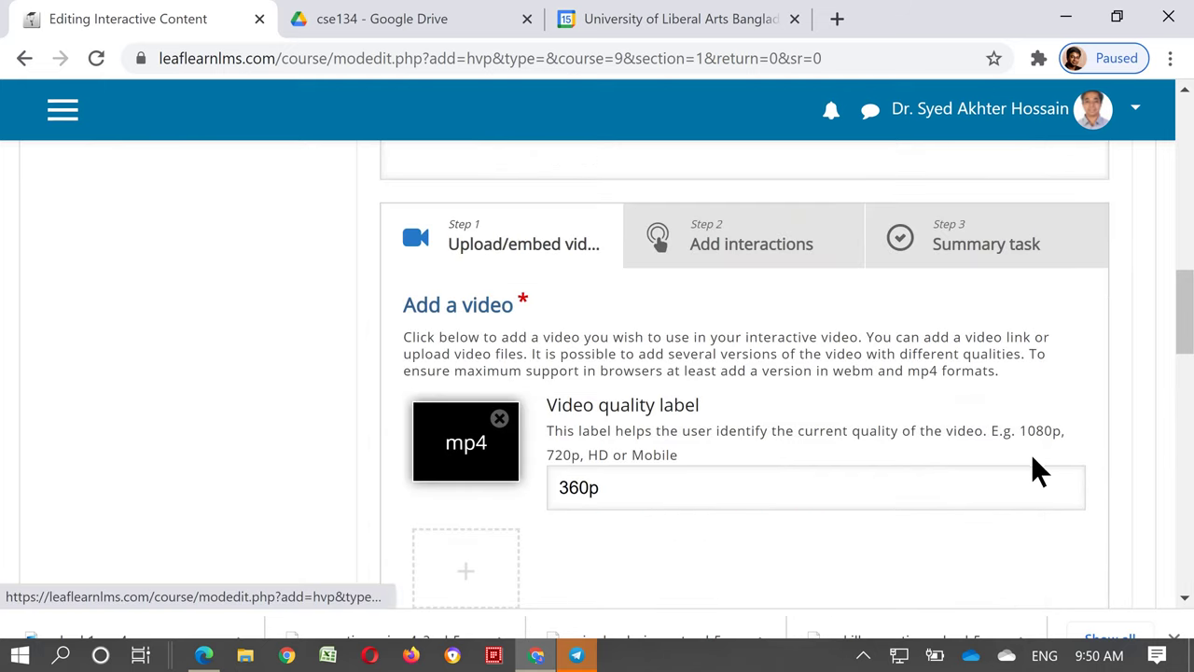
pyautogui.scroll(-3, 1061, 376)
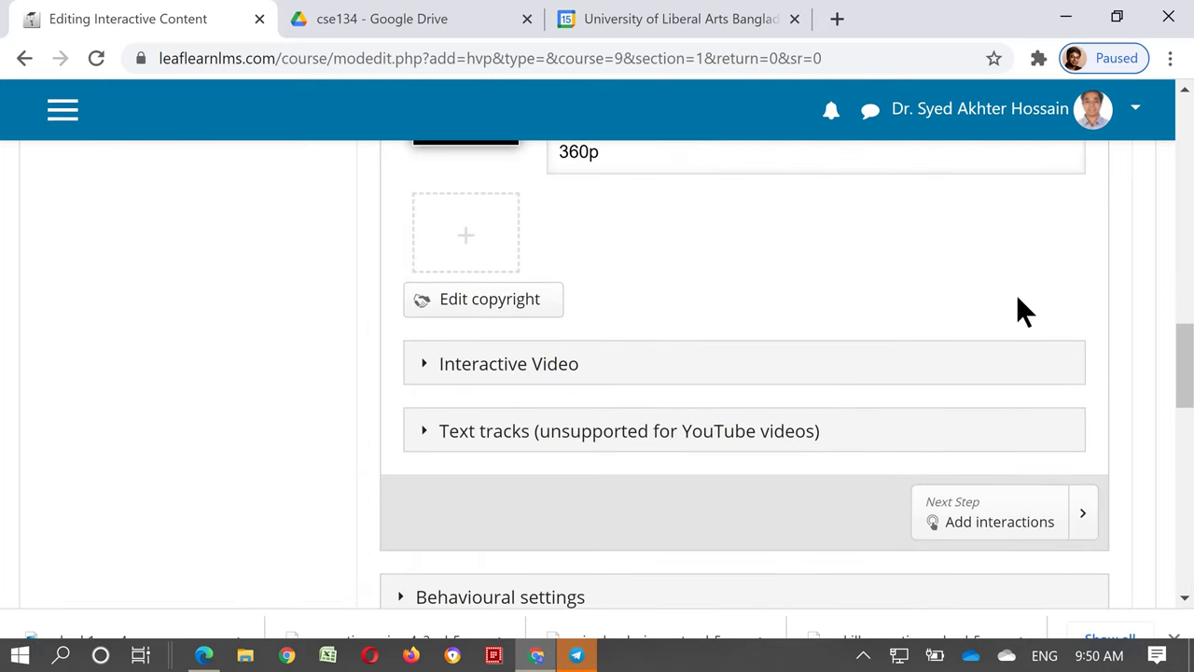
pyautogui.scroll(-2, 1016, 306)
pyautogui.scroll(2, 1001, 298)
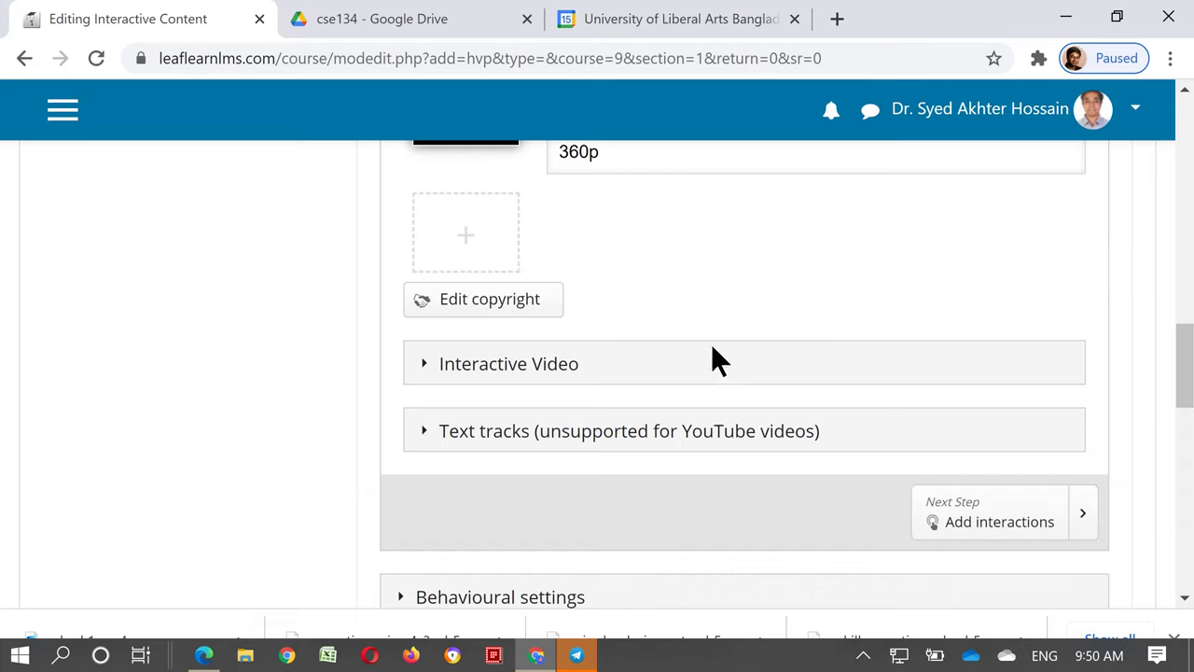
# Step: Expand the Interactive Video settings and enter short description 'Understanding of Data Structure'
pyautogui.click(557, 370)
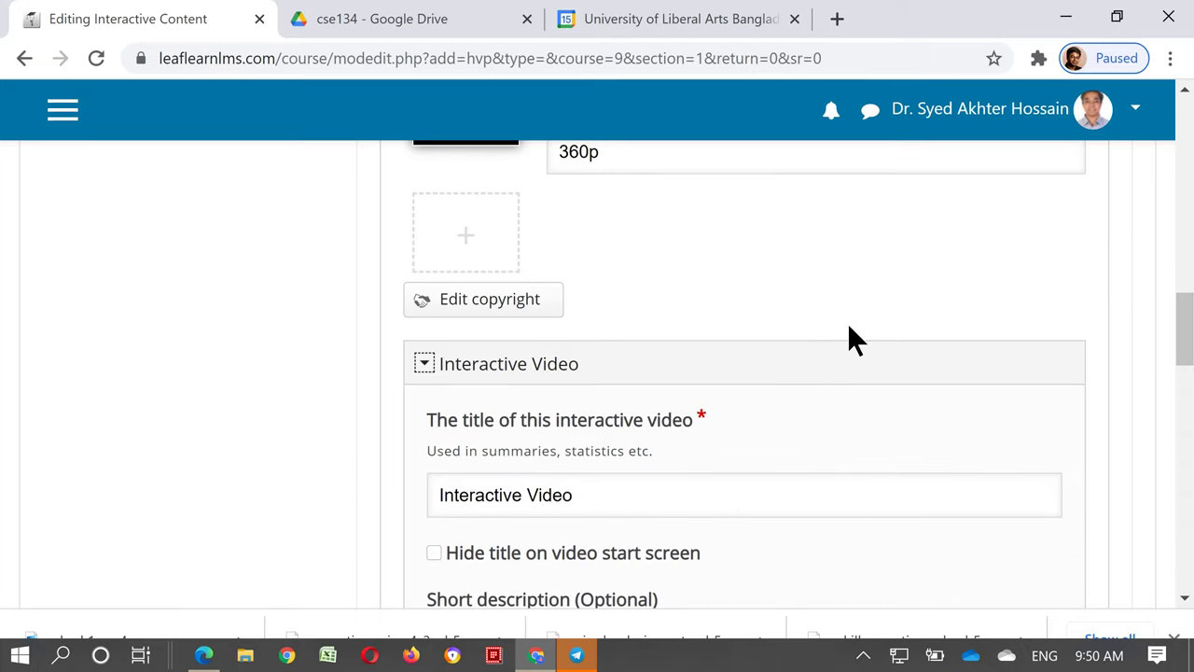
pyautogui.scroll(-1, 846, 326)
pyautogui.scroll(-1, 728, 392)
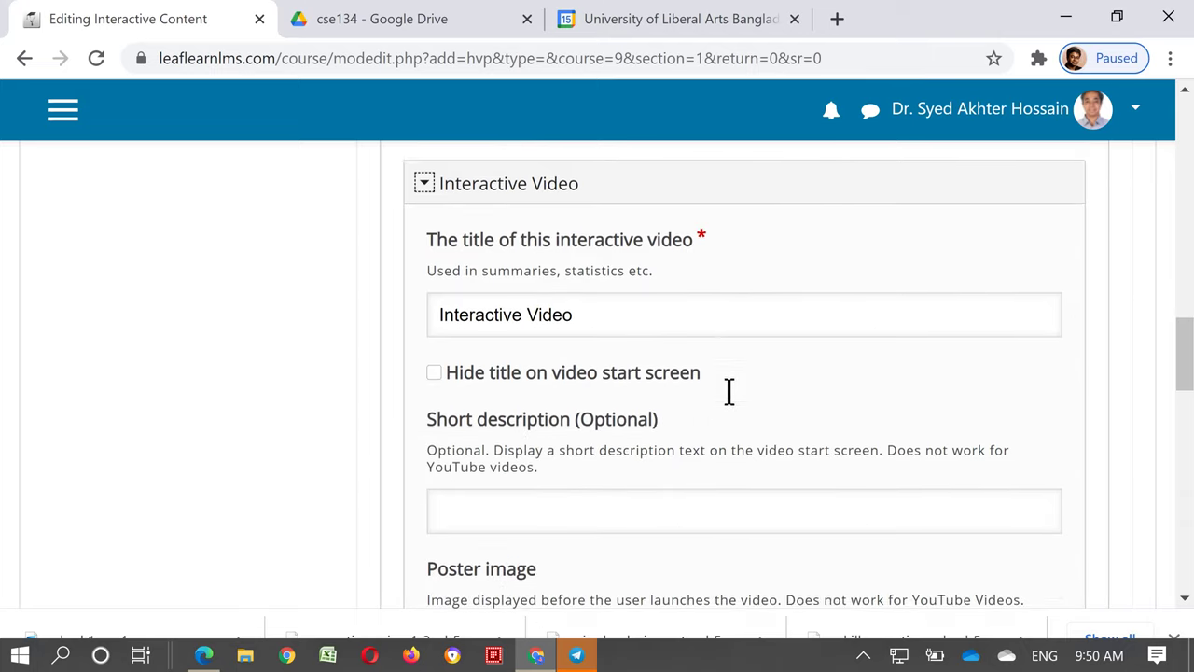
pyautogui.scroll(-1, 667, 392)
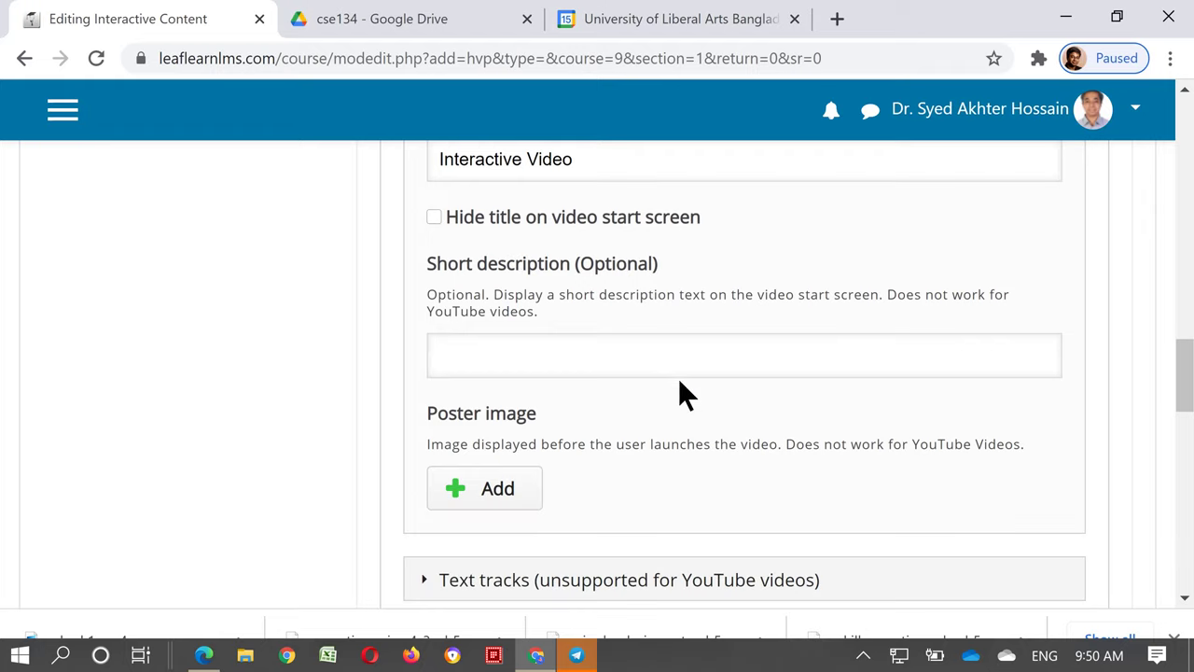
pyautogui.click(591, 345)
pyautogui.write('Understanding ')
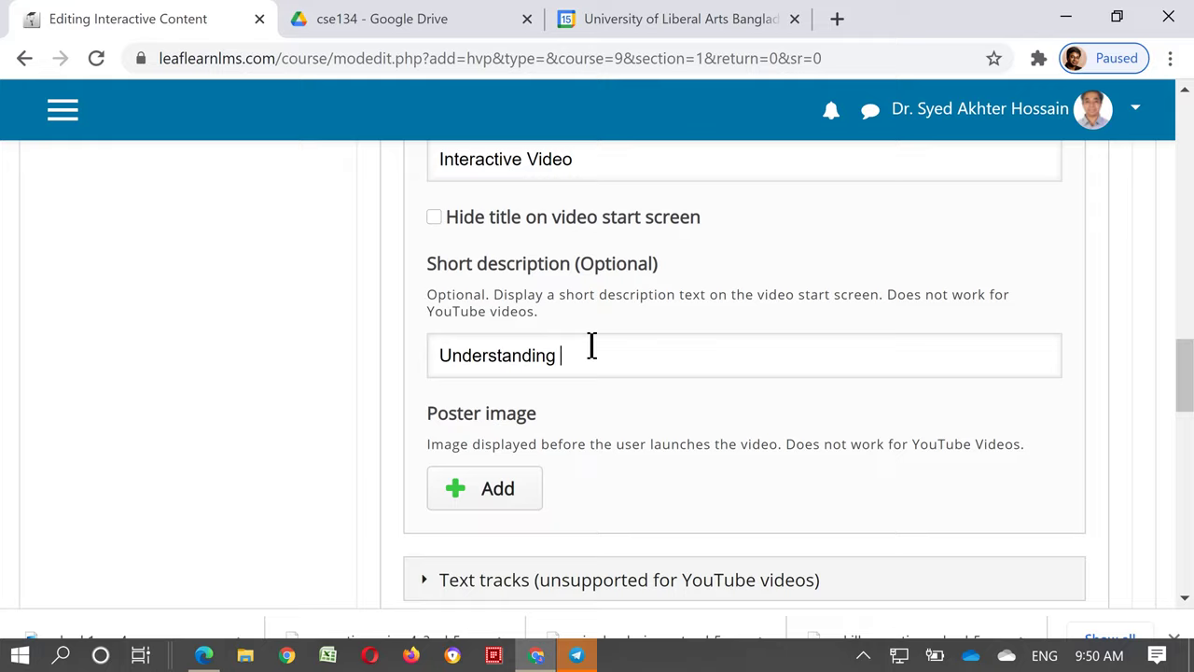
pyautogui.write('of Data Structure')
pyautogui.scroll(-1, 746, 397)
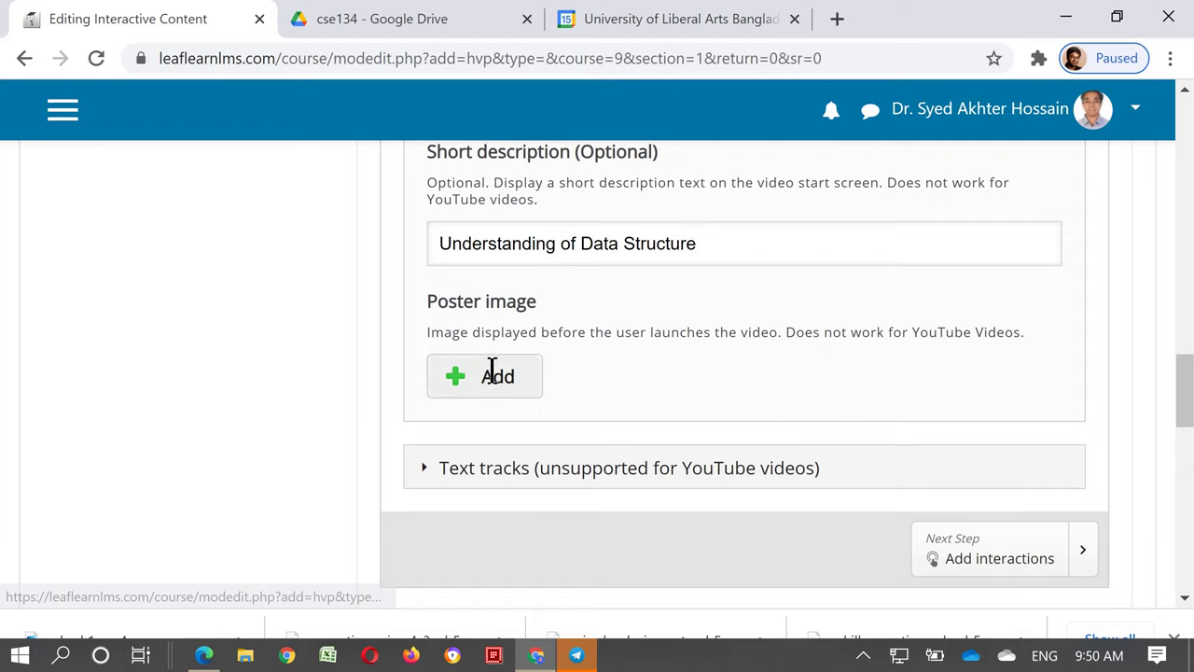
pyautogui.scroll(-1, 679, 405)
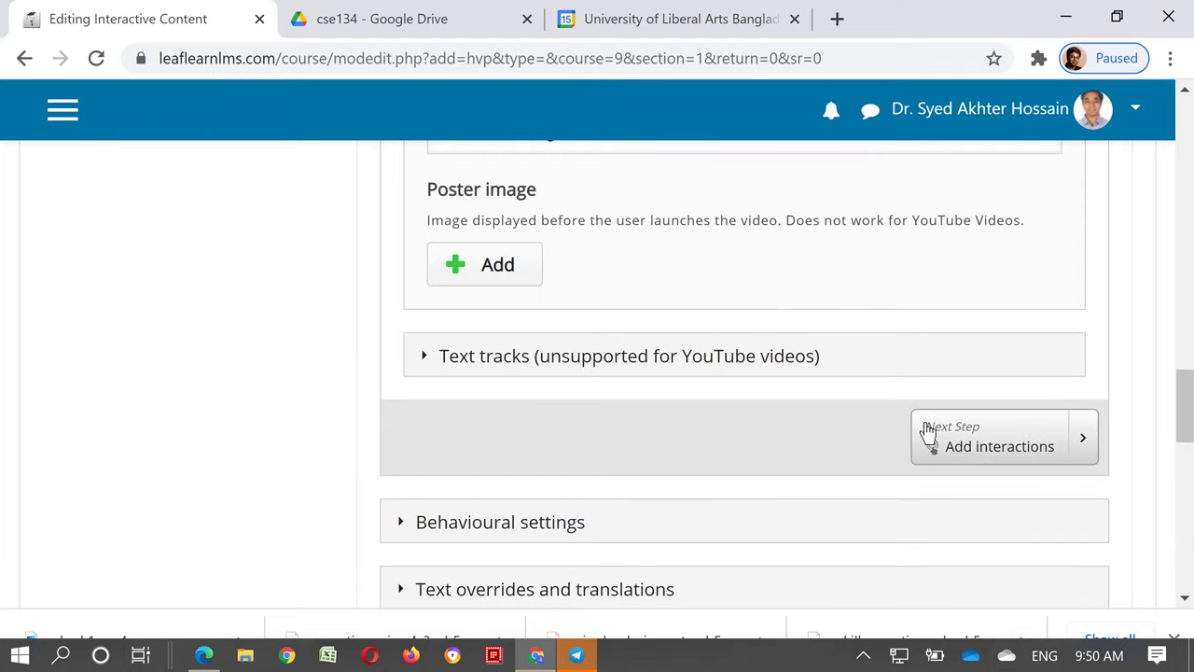
# Step: Move on to the 'Add interactions' step and dismiss its tour
pyautogui.click(984, 450)
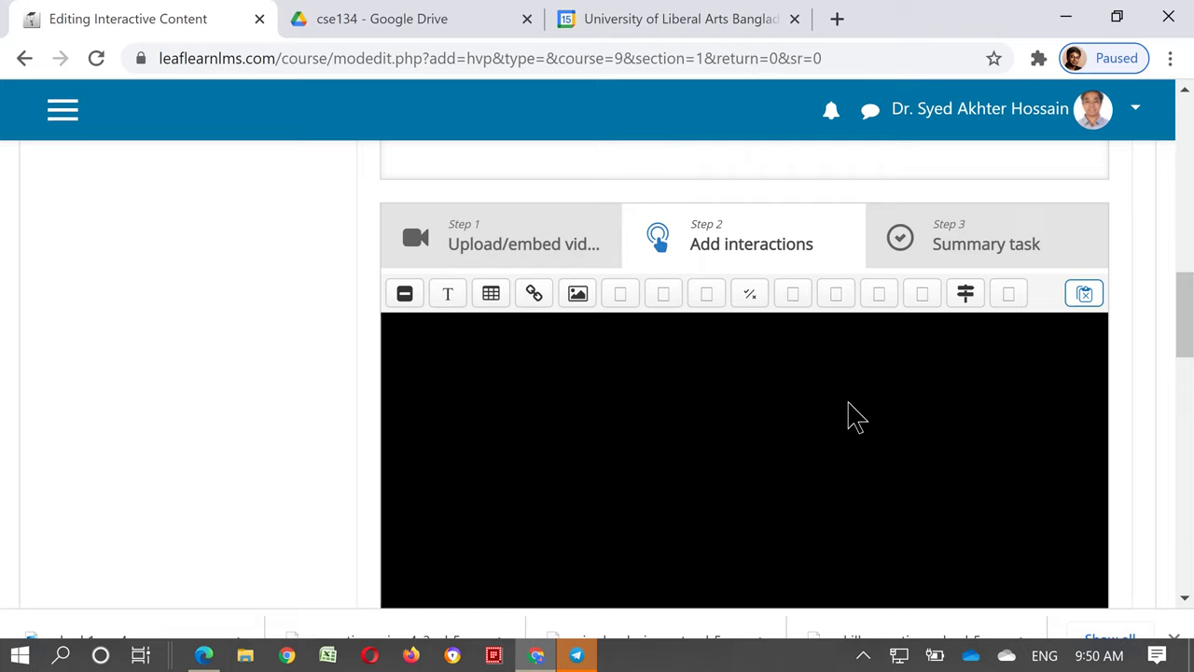
pyautogui.scroll(-2, 998, 421)
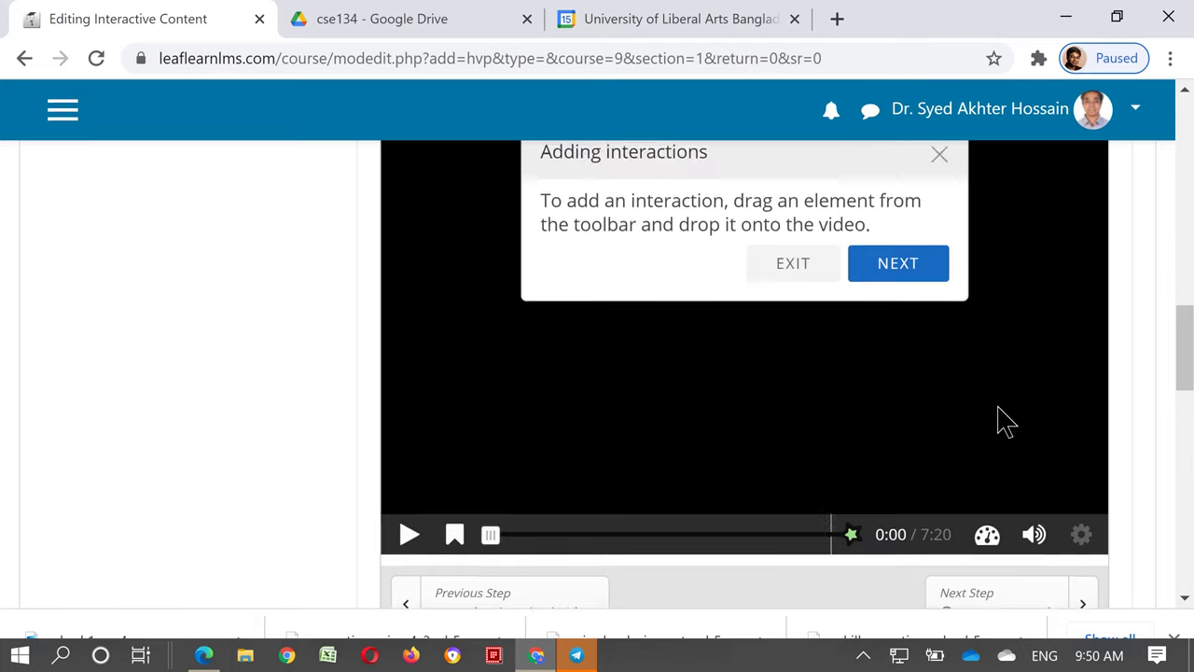
pyautogui.click(791, 244)
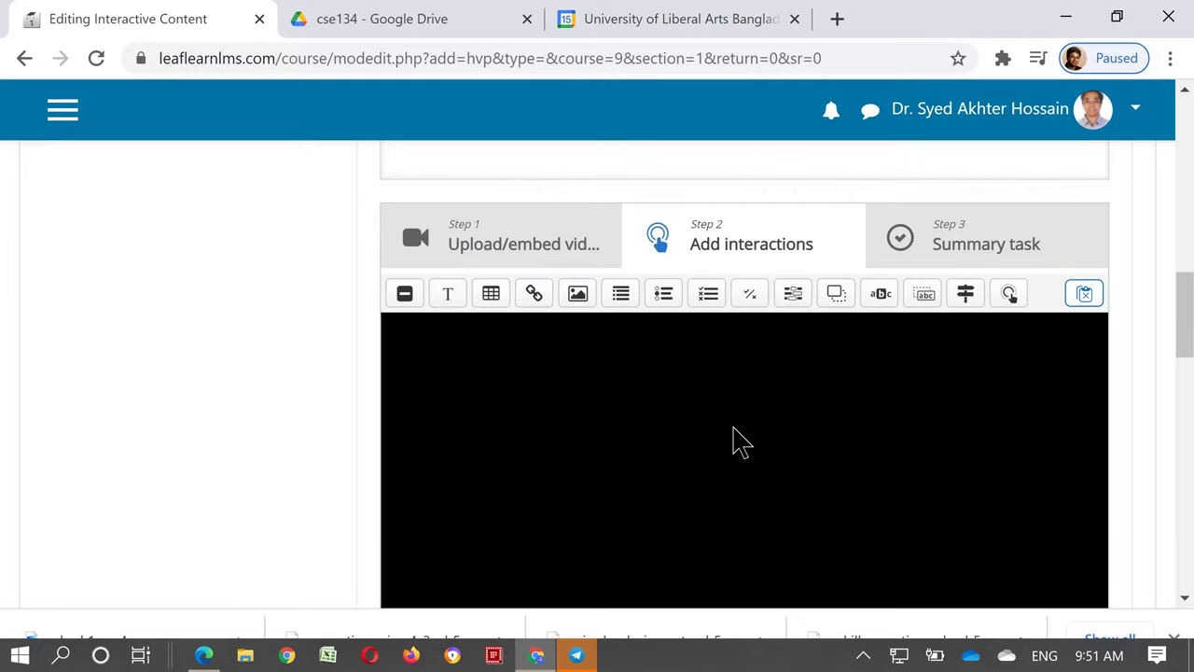
pyautogui.scroll(-3, 733, 439)
pyautogui.scroll(-2, 734, 438)
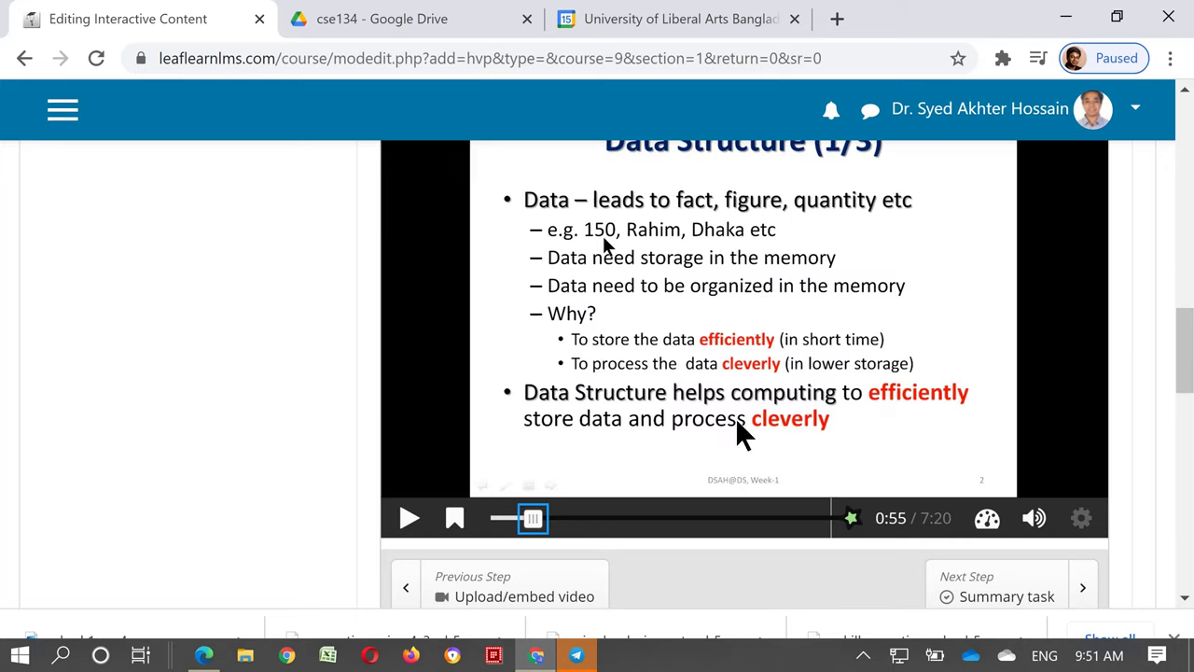
# Step: Play the video, seek to about 1:28, and add a Multiple Choice interaction there
pyautogui.click(737, 435)
pyautogui.scroll(5, 672, 429)
pyautogui.scroll(-2, 701, 411)
pyautogui.scroll(-2, 701, 403)
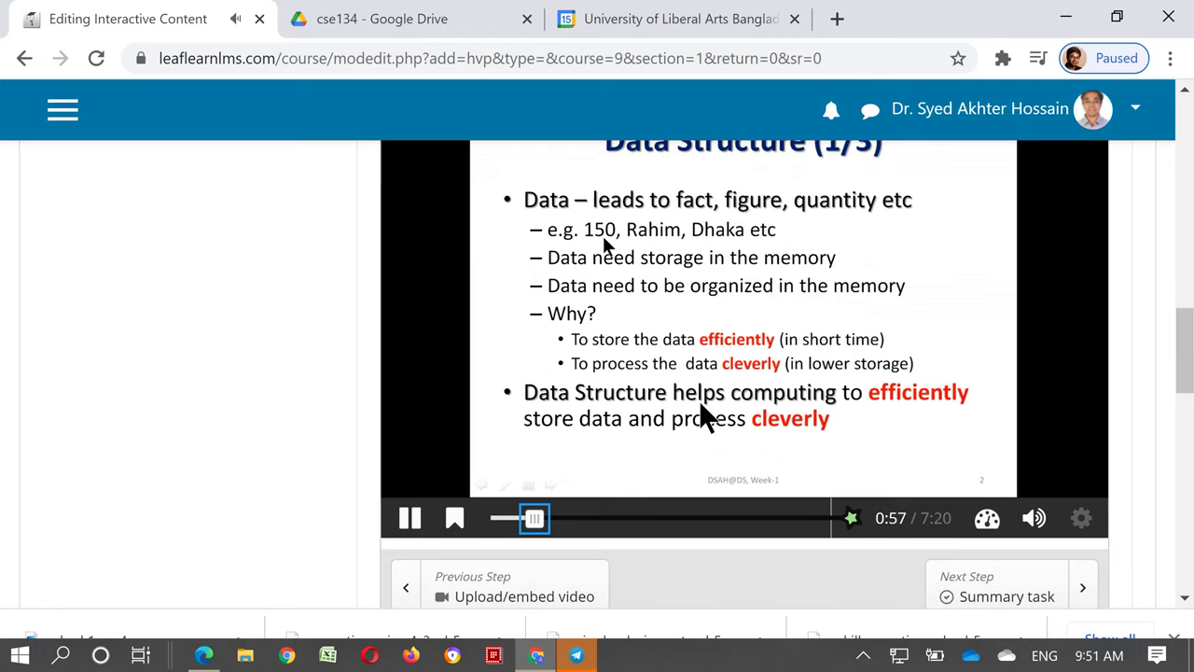
pyautogui.click(560, 522)
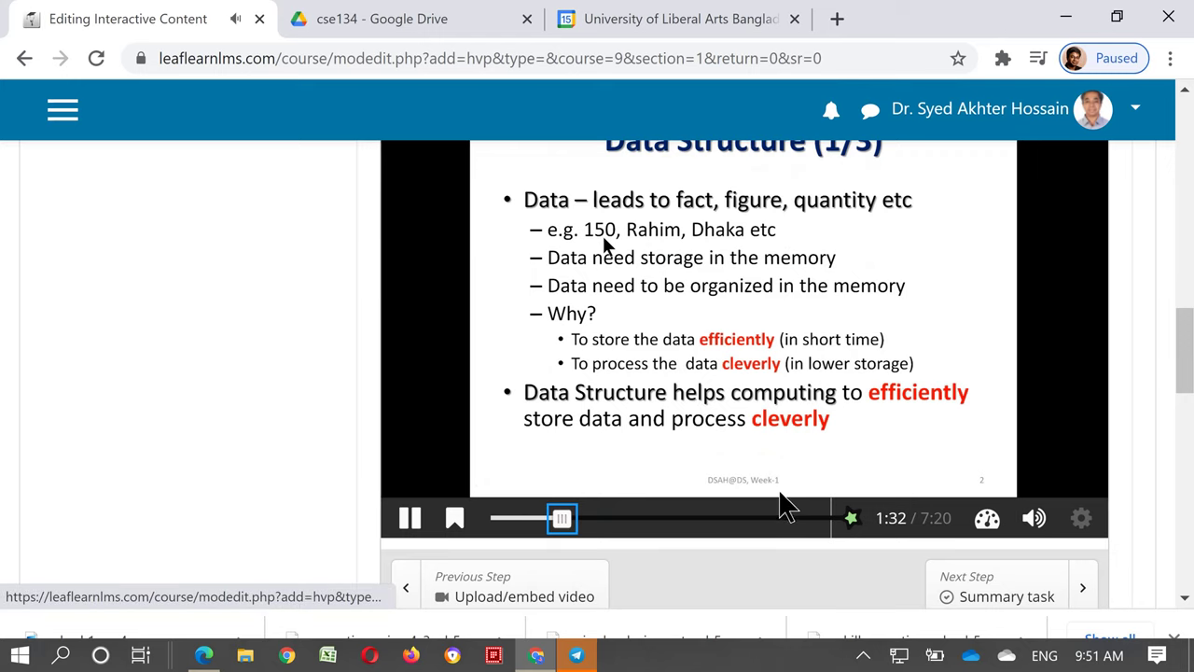
pyautogui.scroll(2, 780, 495)
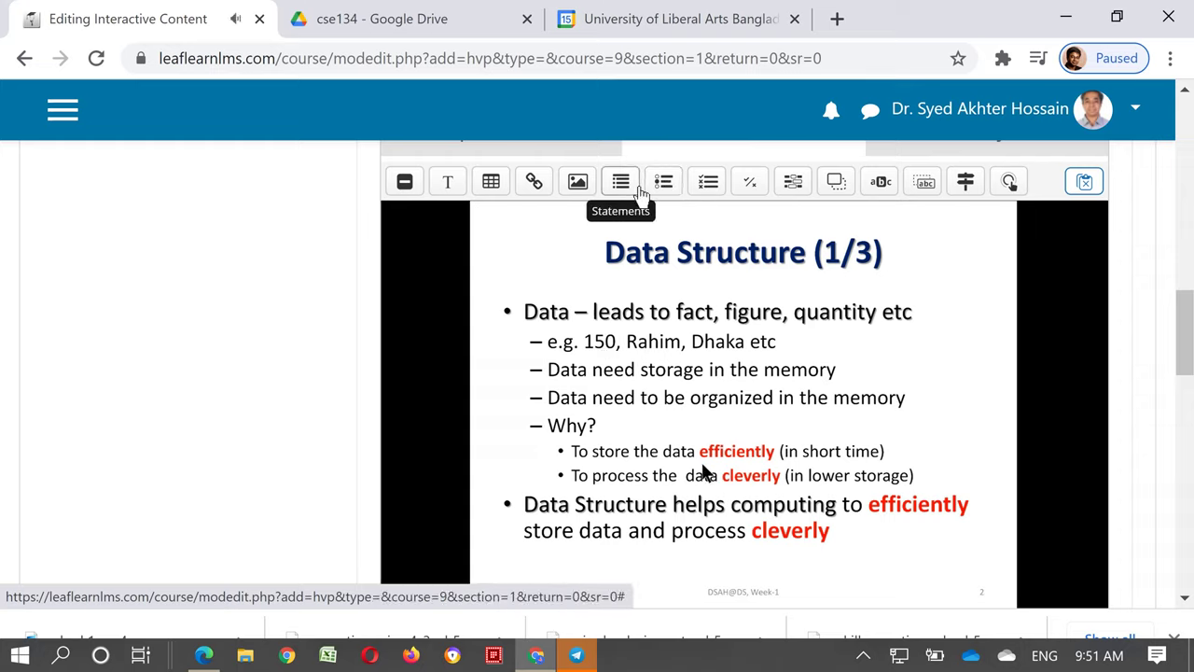
pyautogui.click(707, 191)
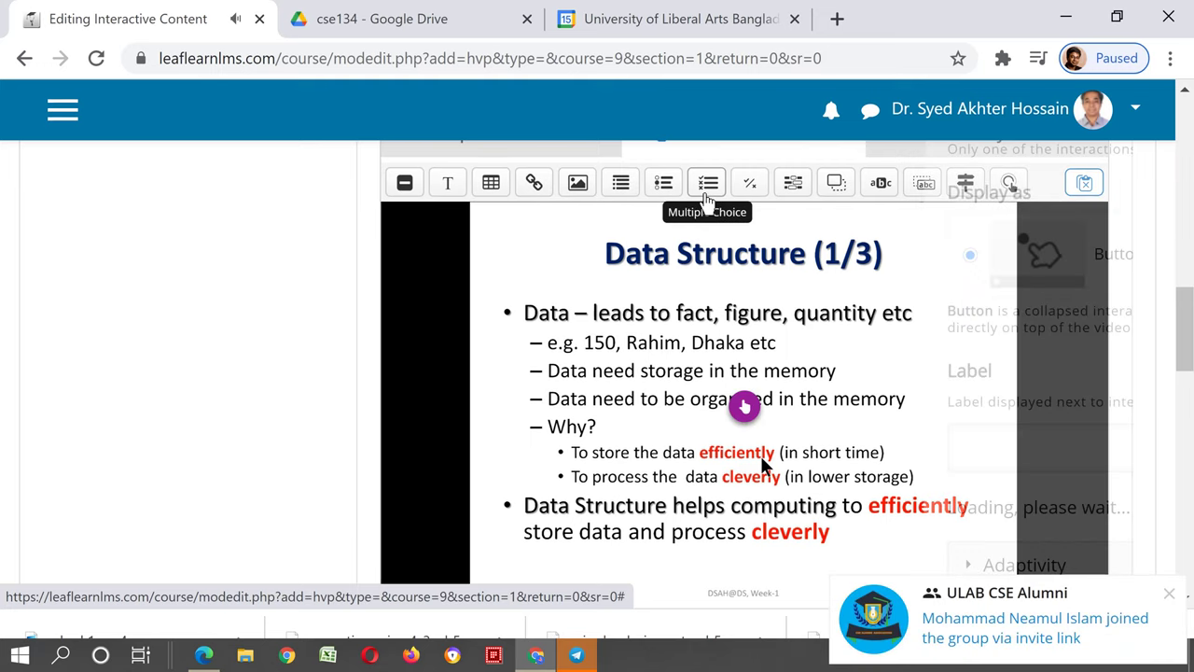
# Step: Close the chat notification and give the interaction the label 'Why data structure?'
pyautogui.click(1173, 597)
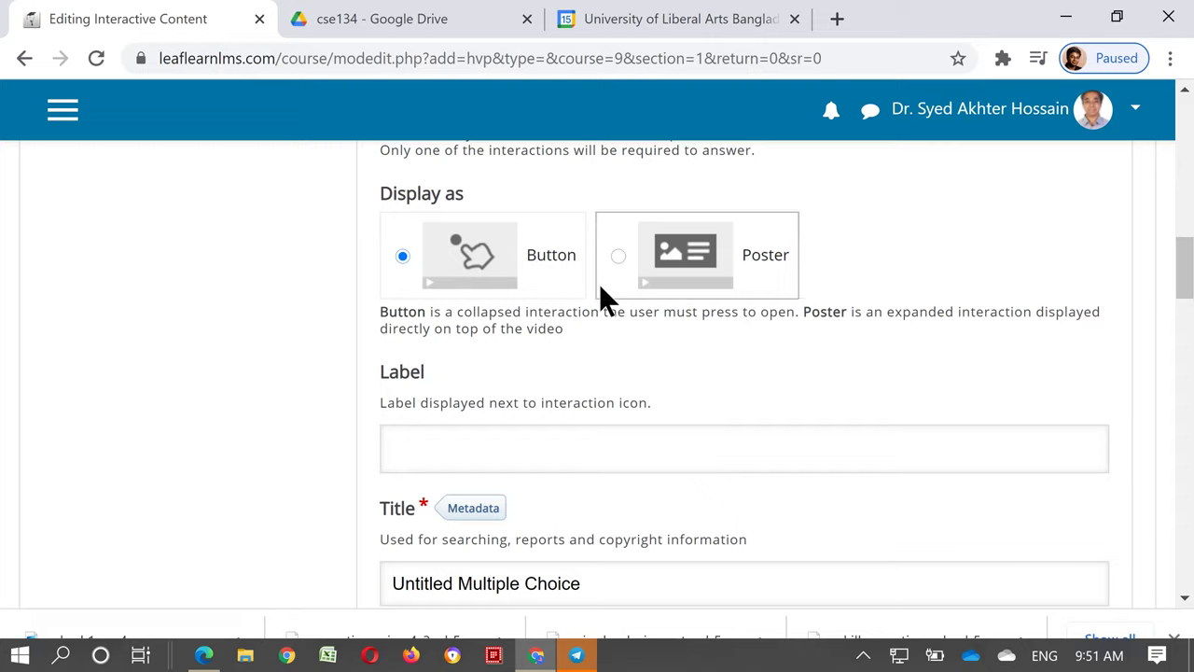
pyautogui.click(491, 454)
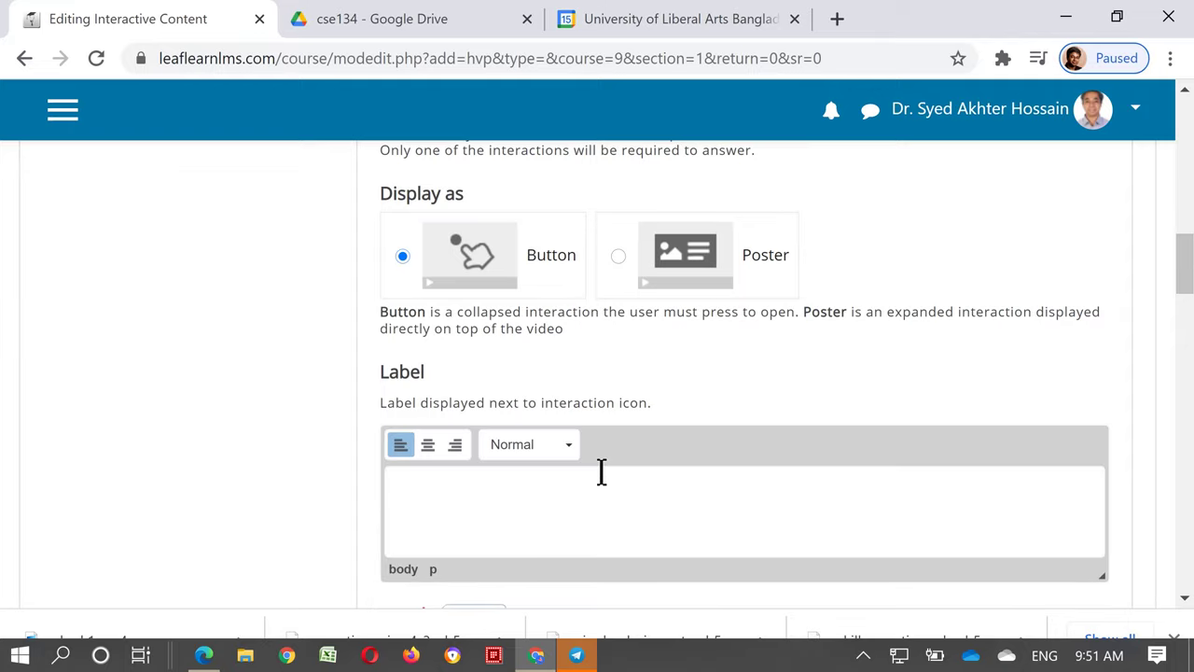
pyautogui.write('Why data')
pyautogui.write('structure?')
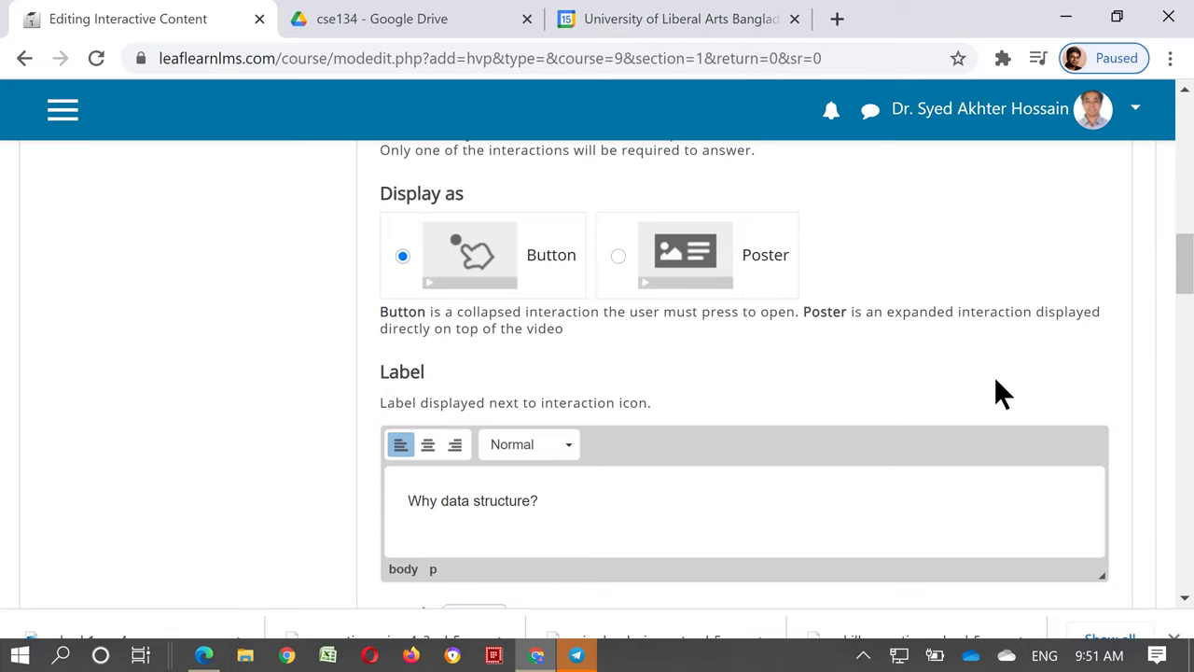
pyautogui.scroll(-2, 1003, 392)
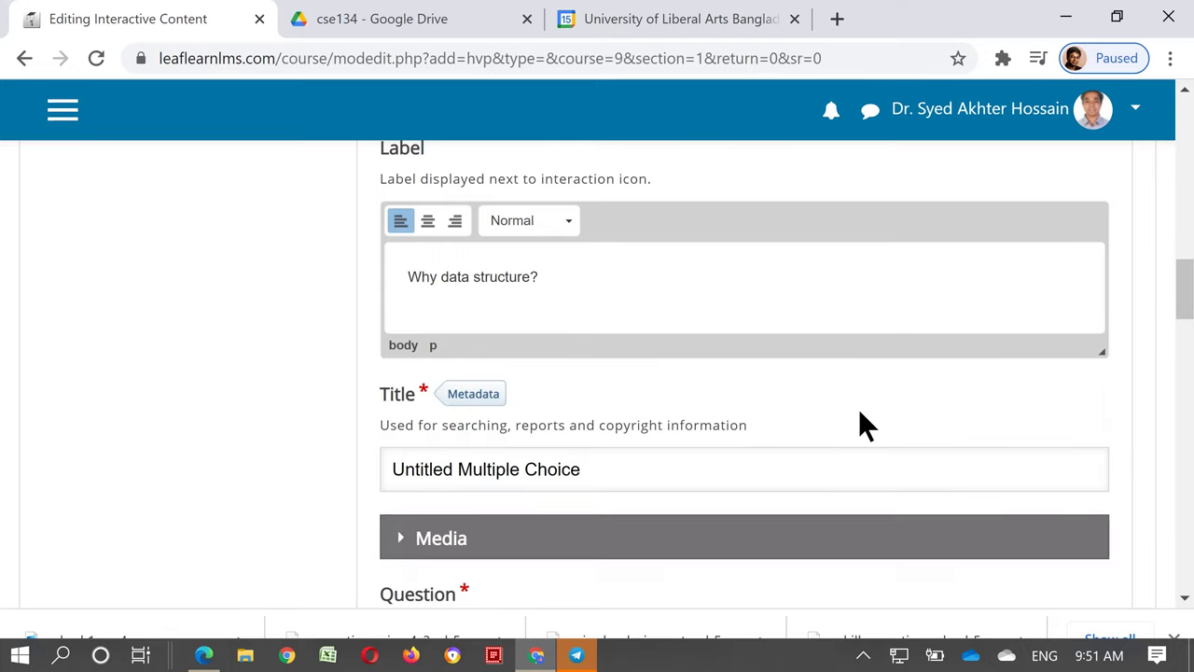
pyautogui.scroll(-2, 859, 423)
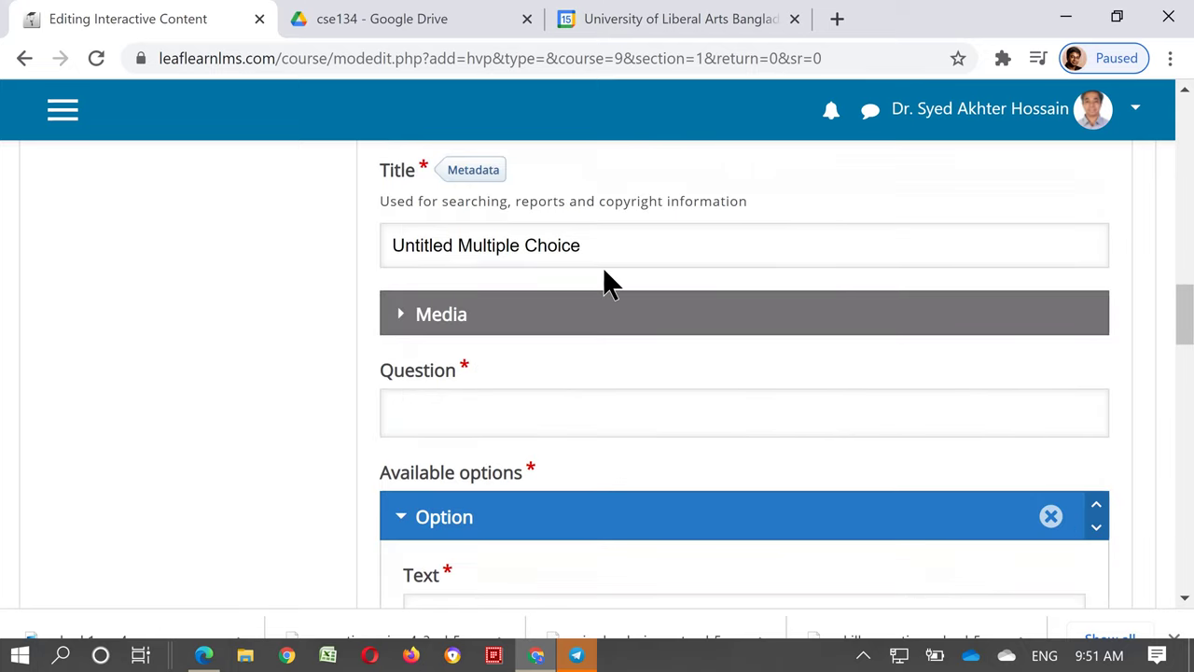
# Step: Rename the interaction's title from 'Untitled Multiple Choice' to 'Basic Multiple Choice'
pyautogui.doubleClick(453, 245)
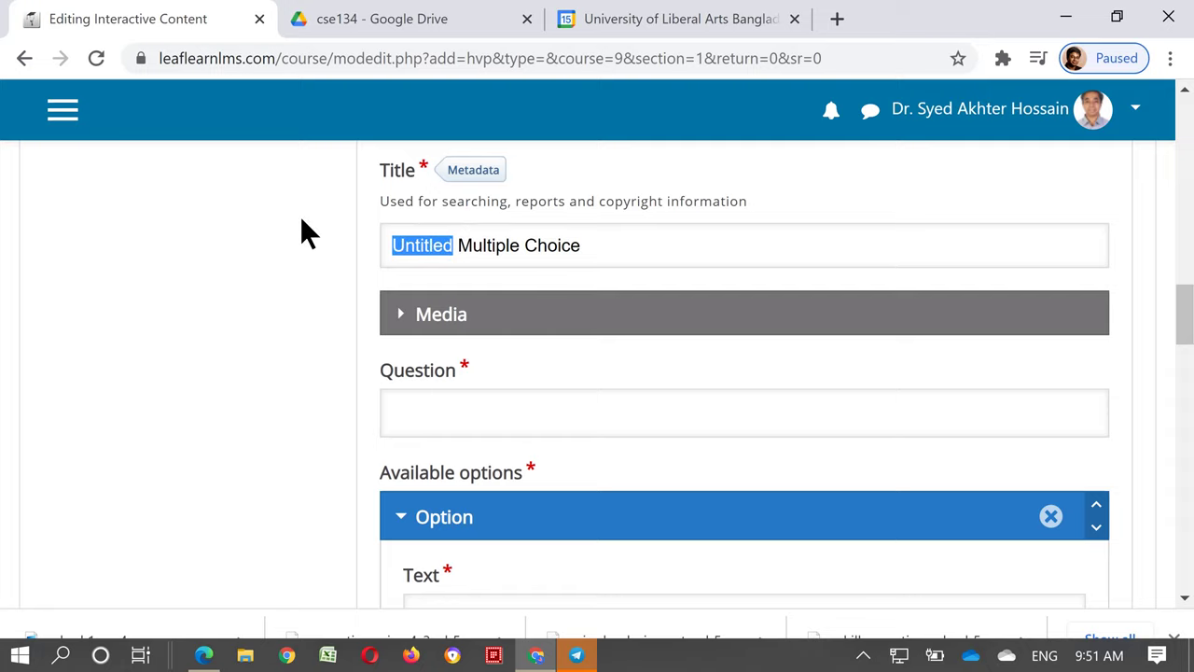
pyautogui.write('Basic')
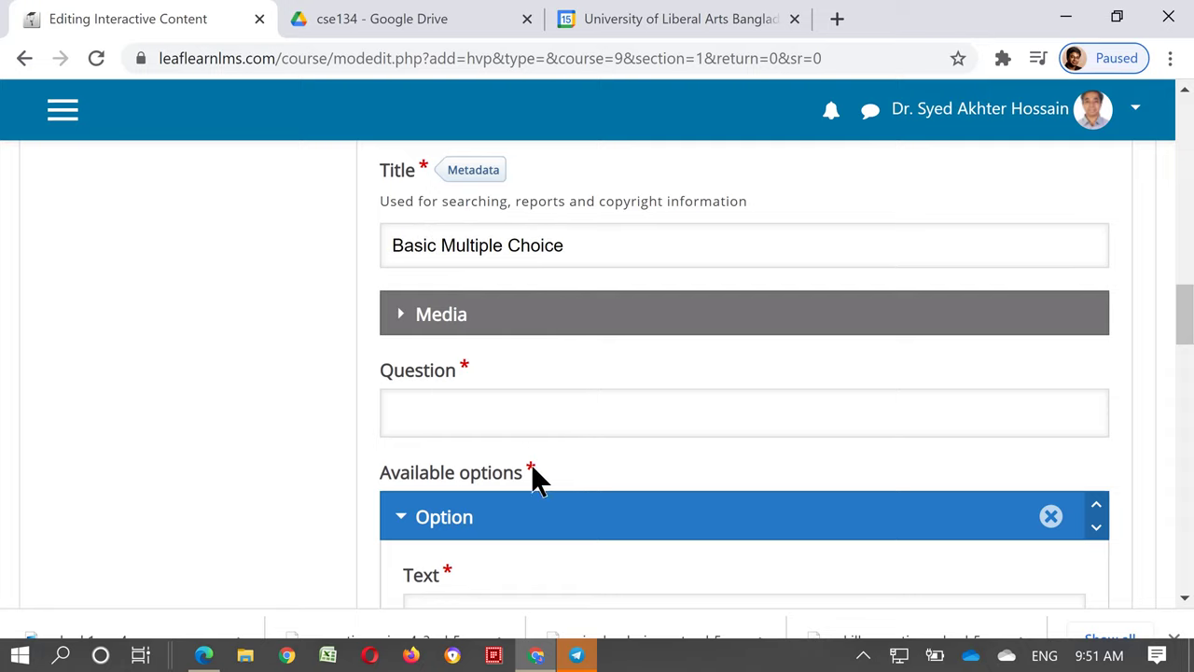
pyautogui.scroll(-1, 511, 410)
pyautogui.click(511, 410)
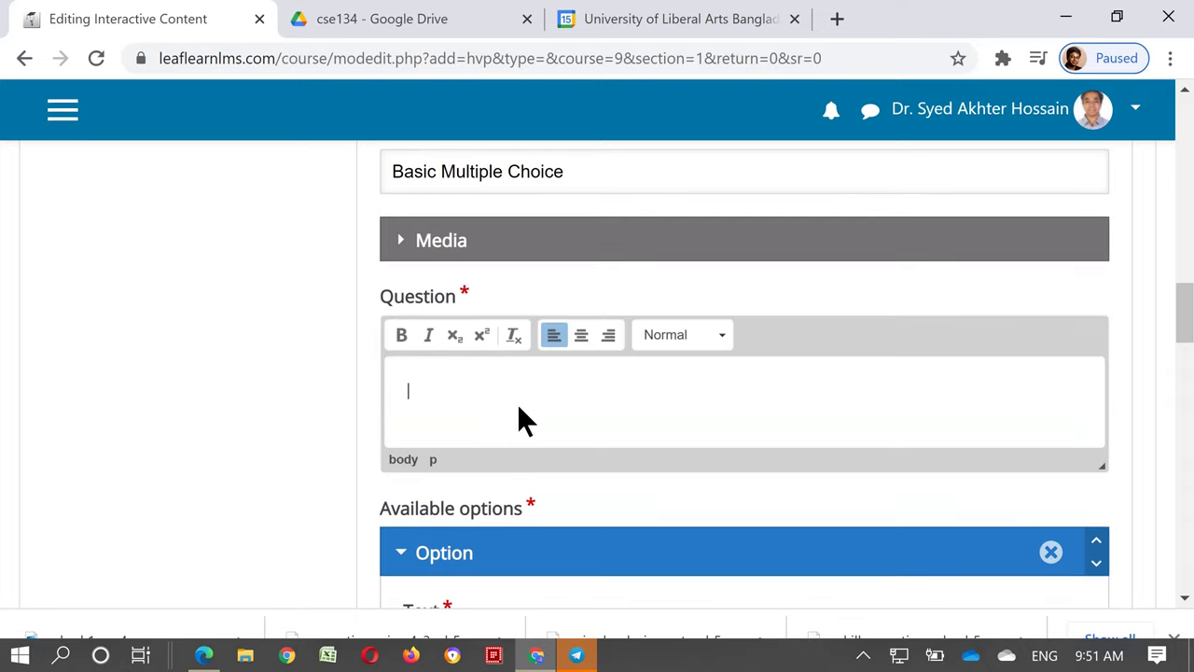
# Step: Enter the question text 'Why data strrure is important?'
pyautogui.write('Q')
pyautogui.press('BackSpace')
pyautogui.write('Why data str')
pyautogui.write('rure is important')
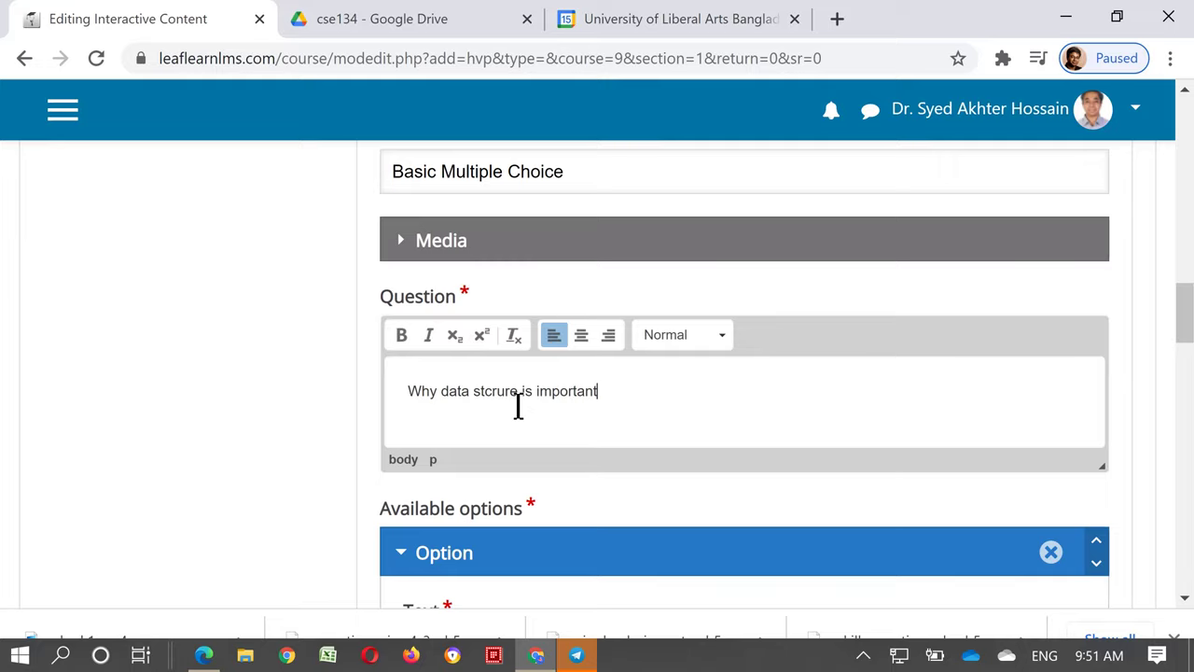
pyautogui.write('?')
pyautogui.scroll(-3, 522, 408)
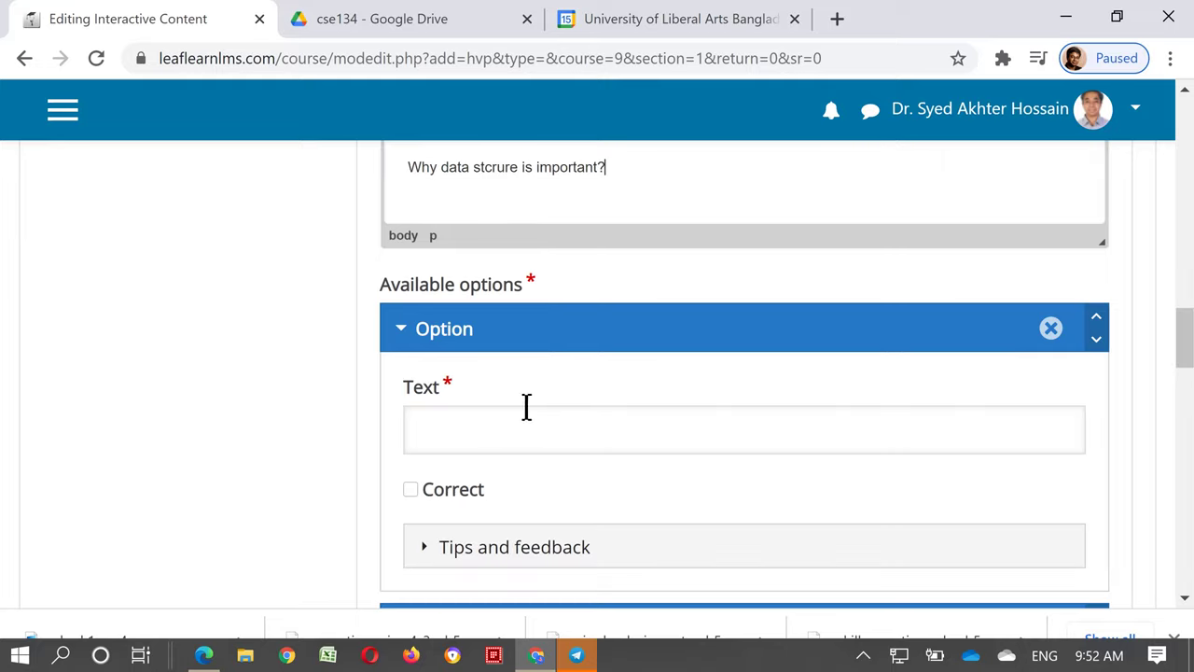
pyautogui.scroll(-1, 455, 424)
# Step: Add 'Fundamental Buidling Blocks' as the correct first option and 'Computing' as the second option
pyautogui.click(459, 368)
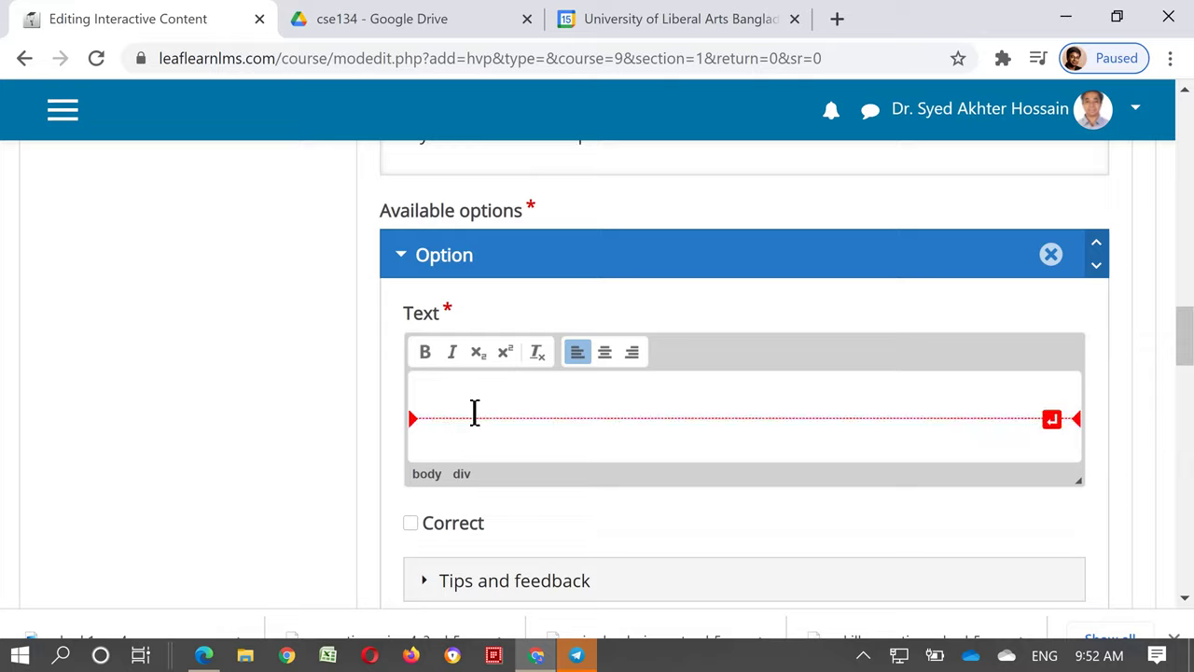
pyautogui.write('Funda')
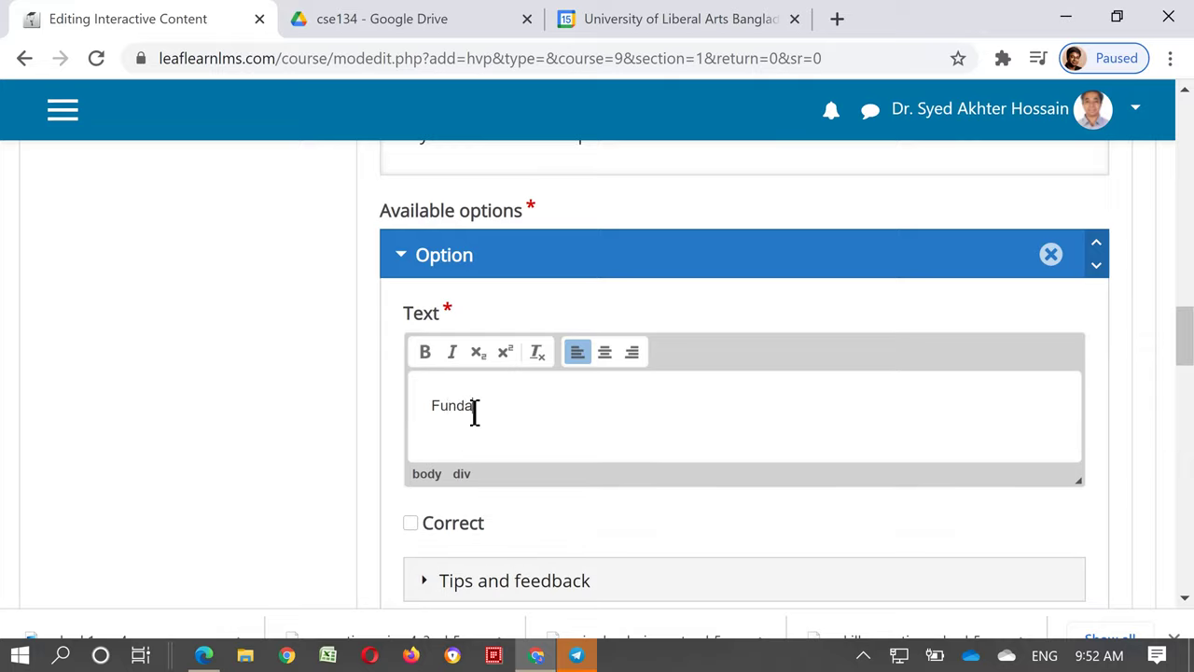
pyautogui.press('BackSpace')
pyautogui.press('BackSpace')
pyautogui.press('BackSpace')
pyautogui.write('Fundamental Buidling Blocks')
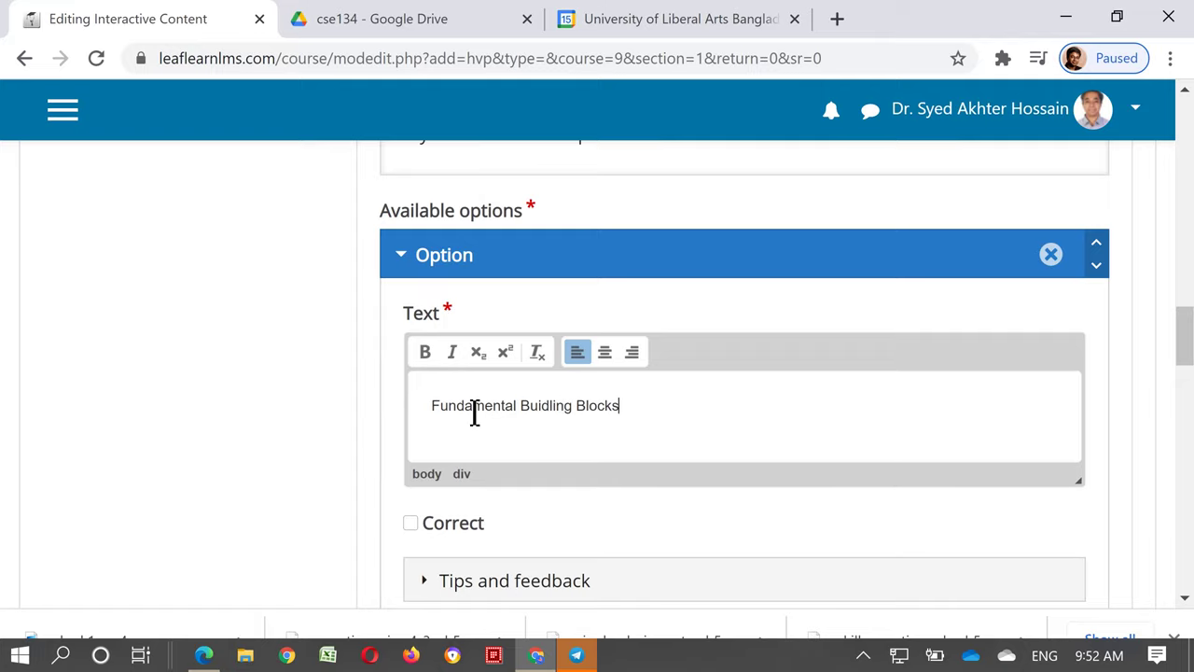
pyautogui.click(411, 522)
pyautogui.scroll(-5, 767, 568)
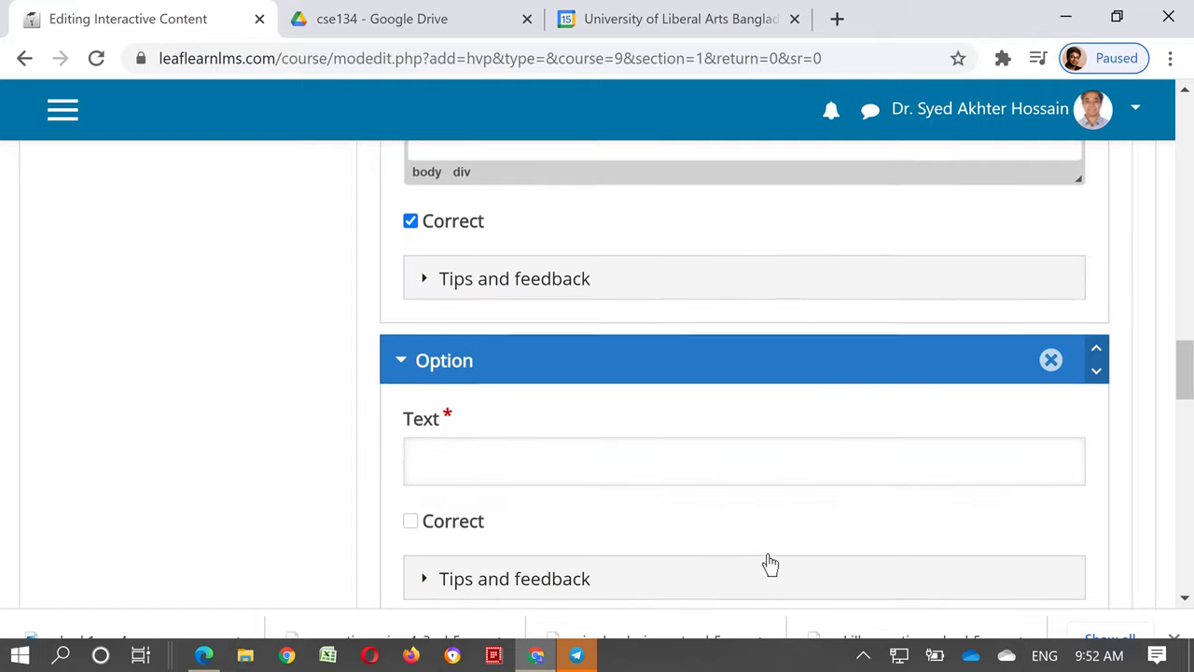
pyautogui.click(588, 415)
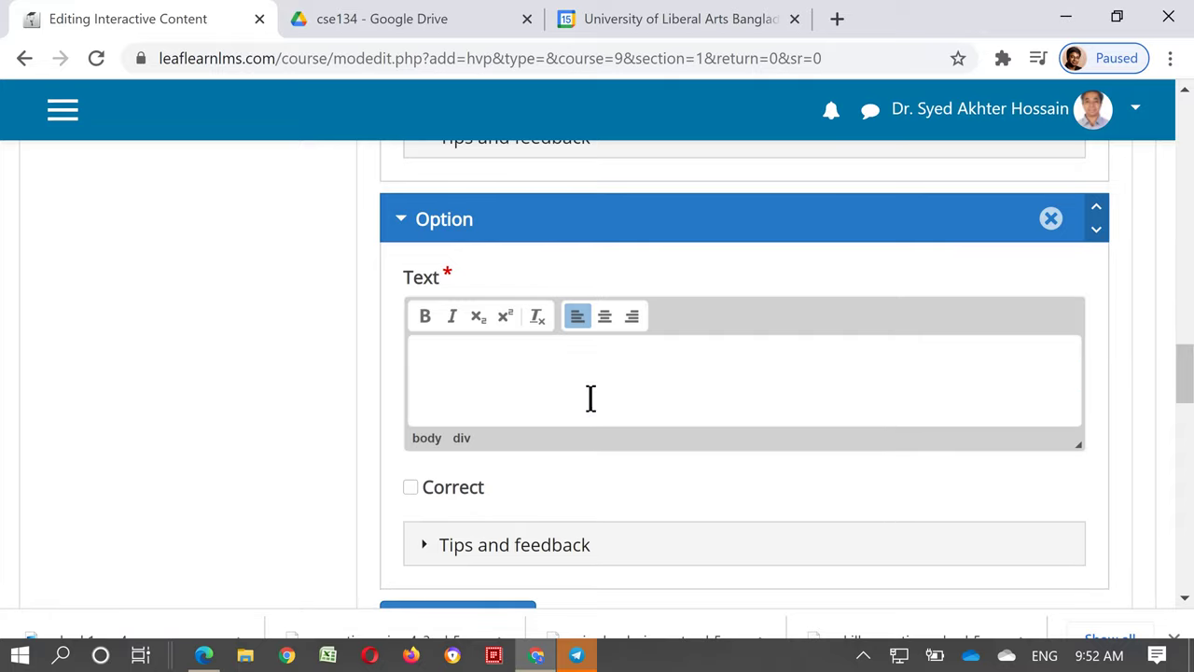
pyautogui.write('Computing')
# Step: Leave the overall feedback for the score range empty
pyautogui.scroll(-4, 590, 398)
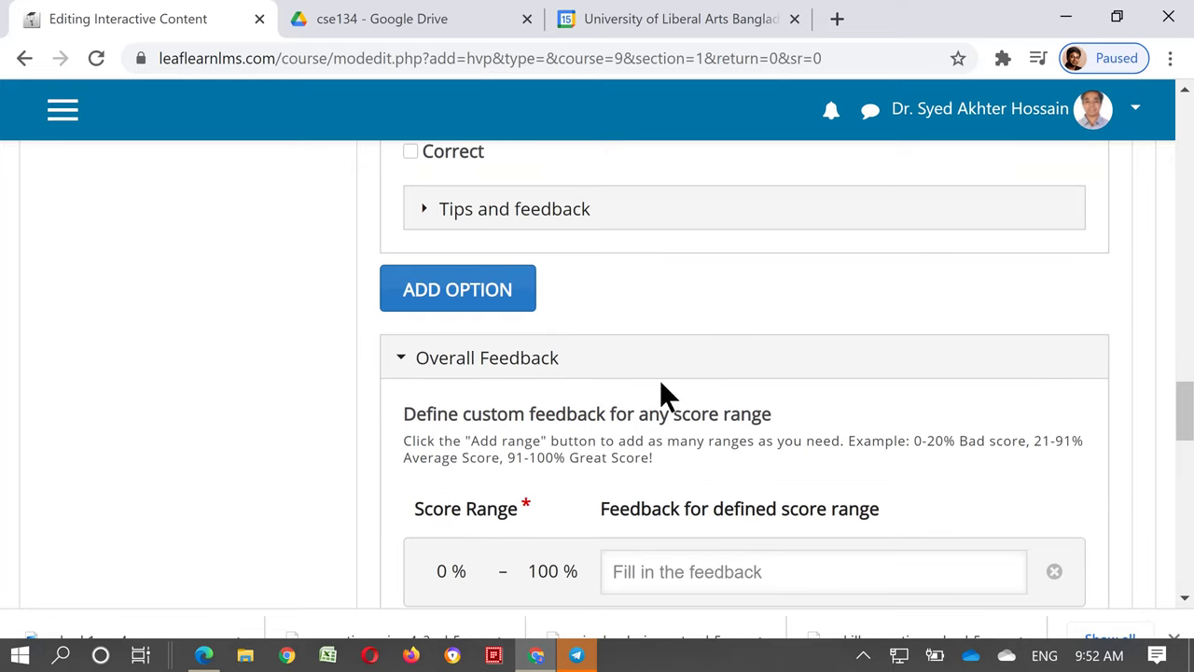
pyautogui.scroll(-3, 662, 384)
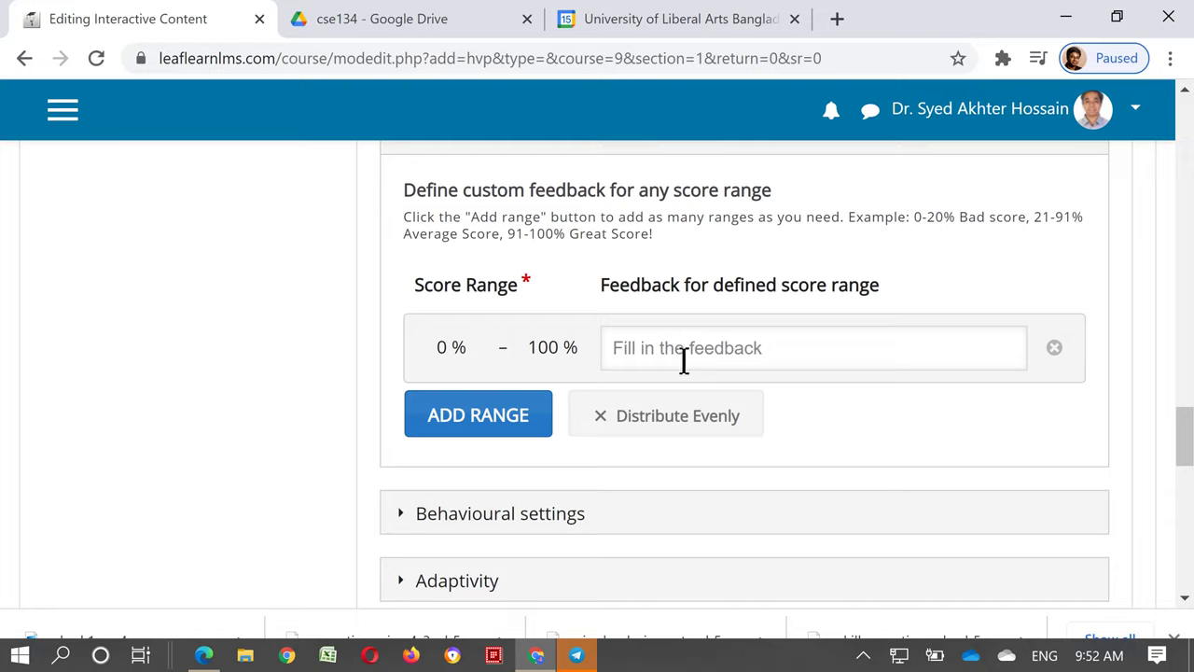
pyautogui.click(683, 355)
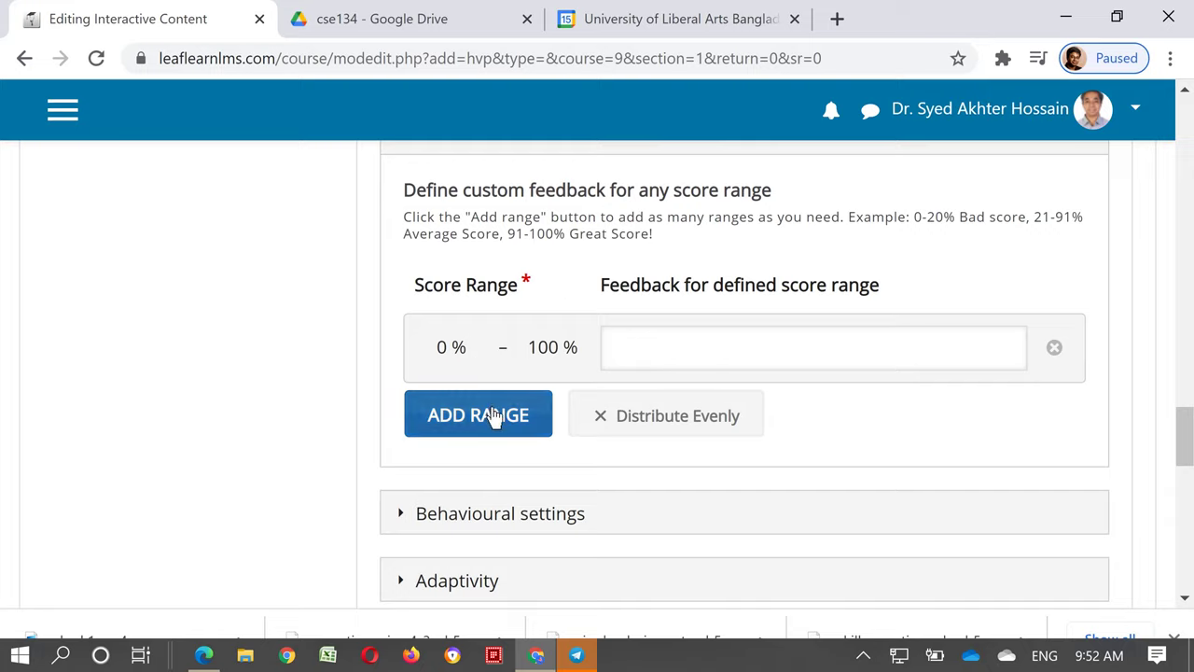
pyautogui.click(1054, 347)
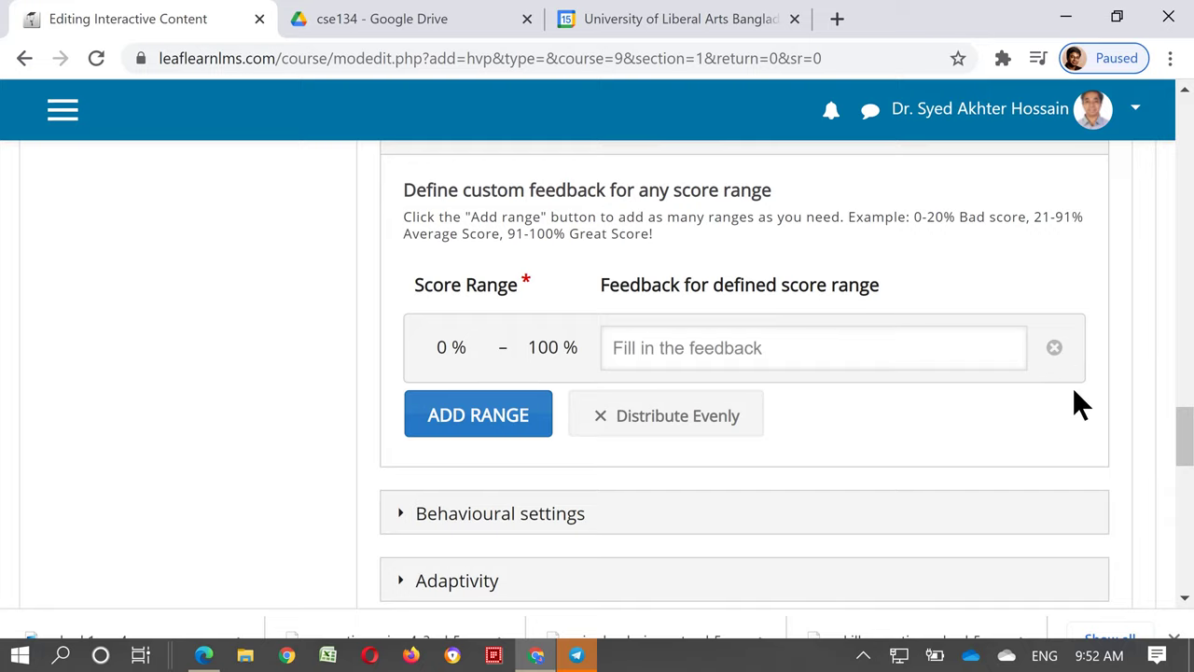
# Step: Review Behavioural settings and Adaptivity without changes, then finish the interaction with Done
pyautogui.scroll(-1, 1049, 456)
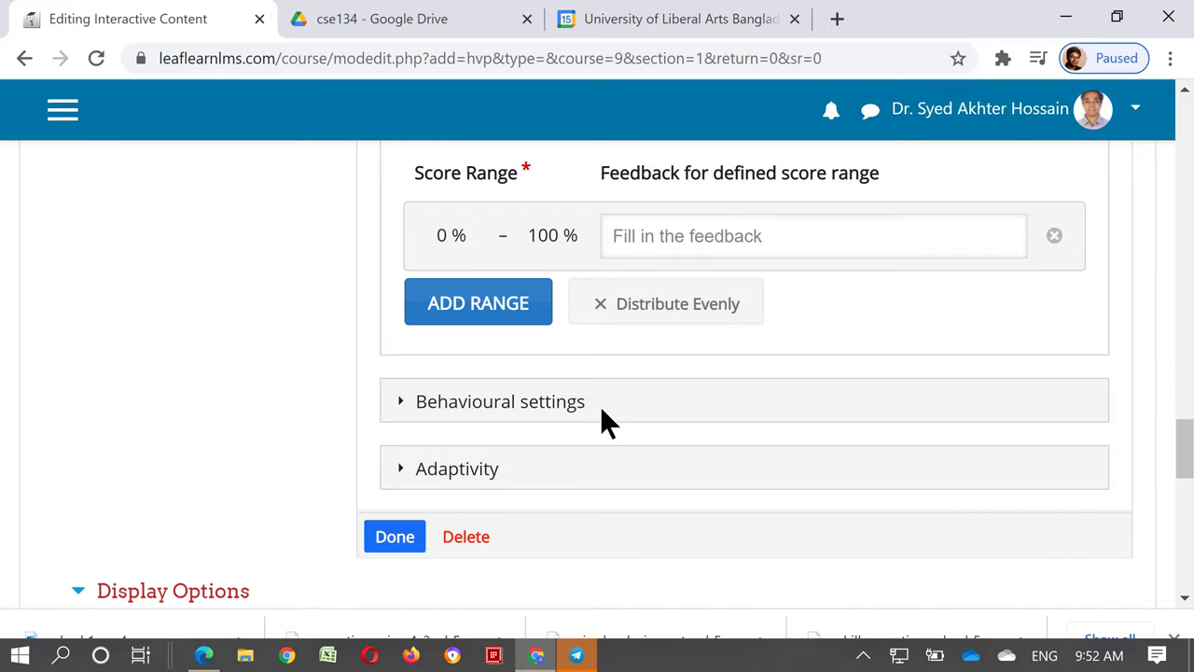
pyautogui.click(534, 403)
pyautogui.scroll(-1, 833, 444)
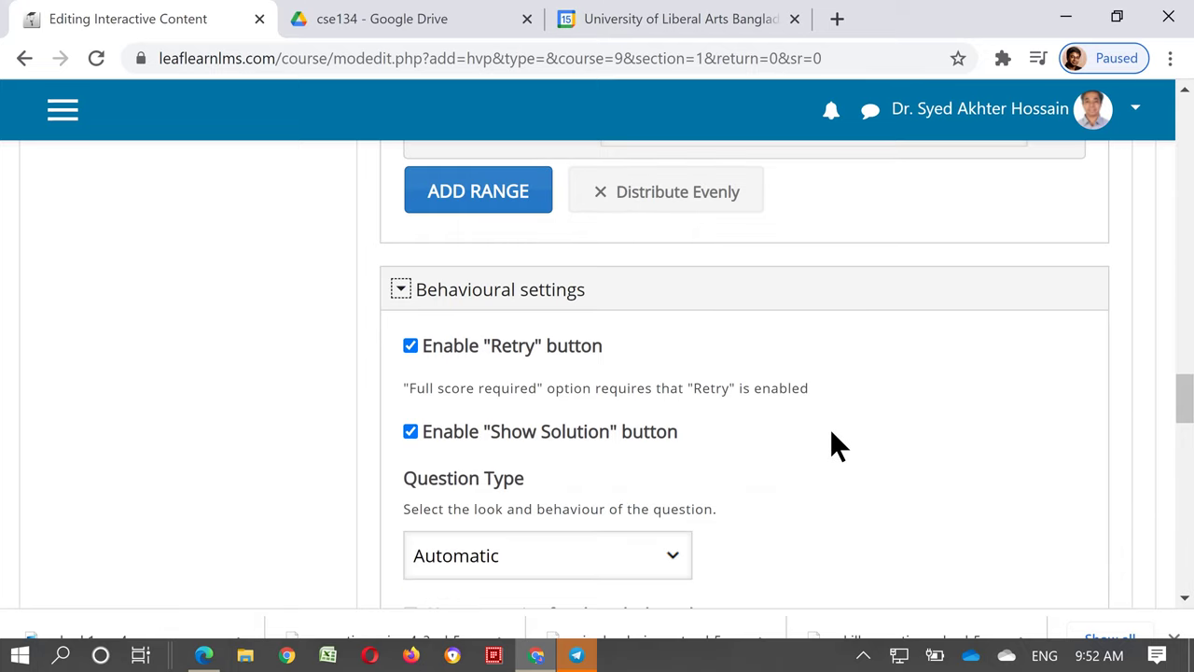
pyautogui.click(400, 291)
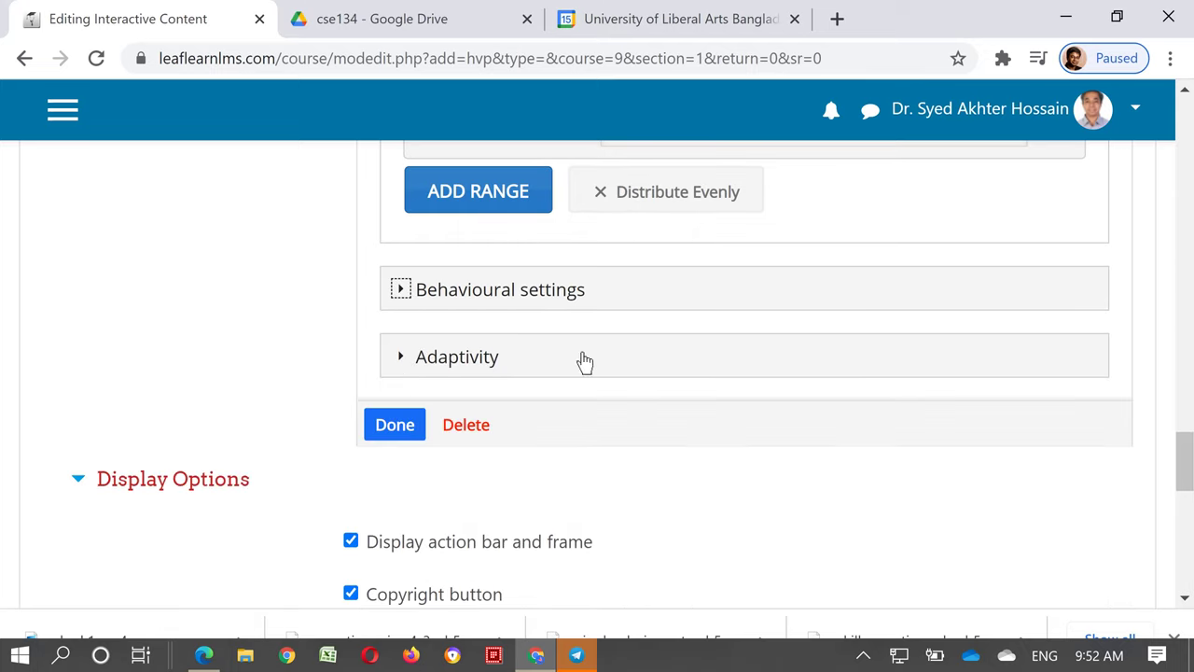
pyautogui.click(479, 367)
pyautogui.scroll(-1, 570, 378)
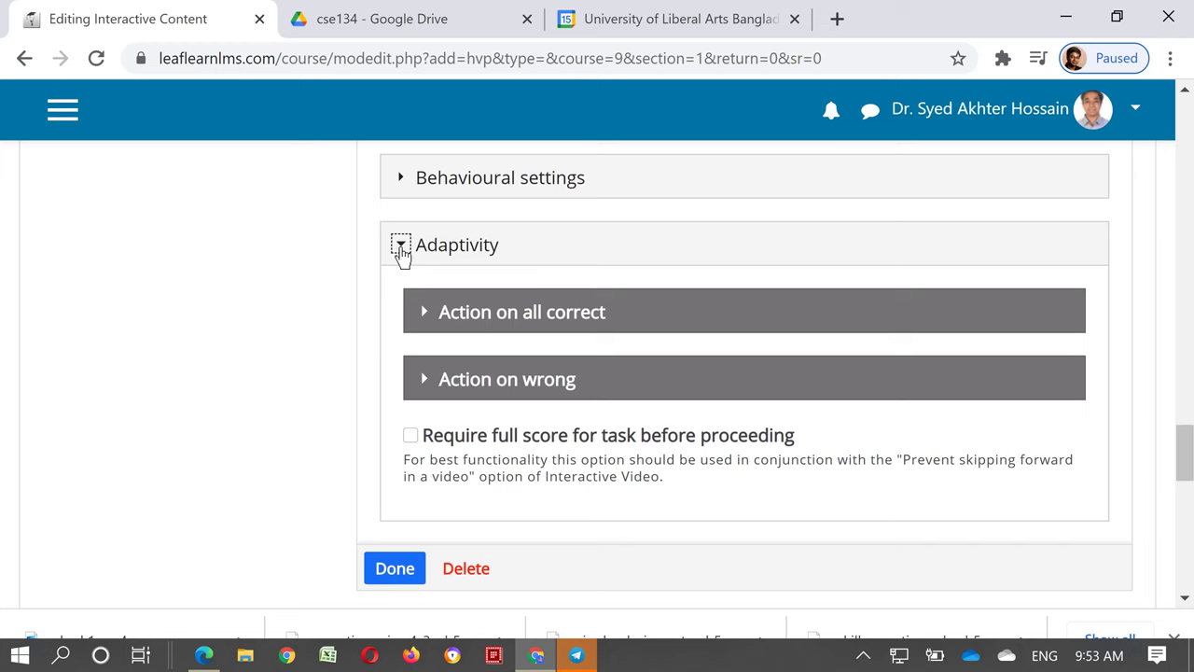
pyautogui.click(401, 247)
pyautogui.click(403, 321)
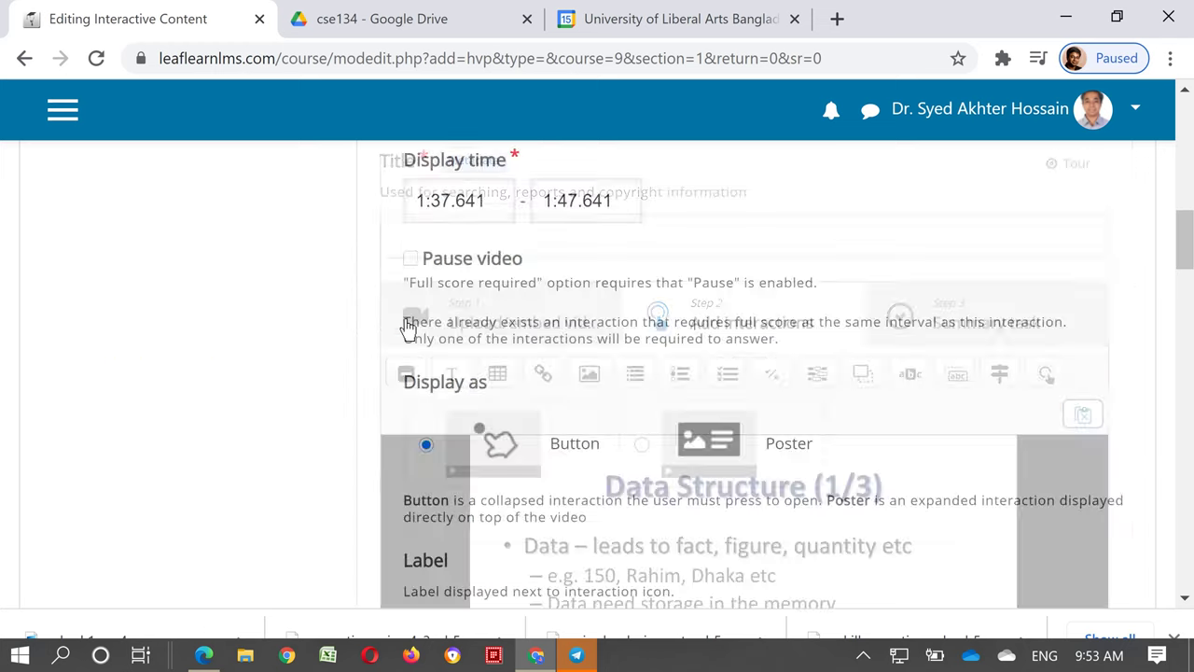
# Step: Drag the video preview's seek bar forward from 1:37 to about 3:24
pyautogui.scroll(-3, 1173, 445)
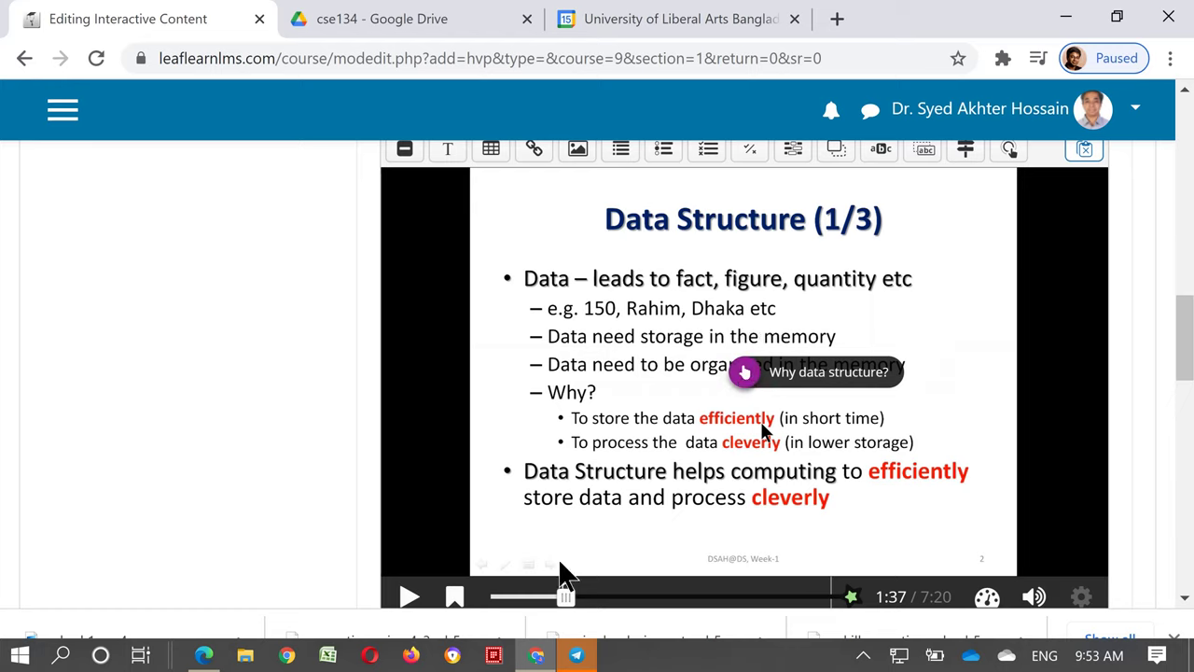
pyautogui.moveTo(567, 599); pyautogui.dragTo(651, 605)
pyautogui.scroll(1, 807, 317)
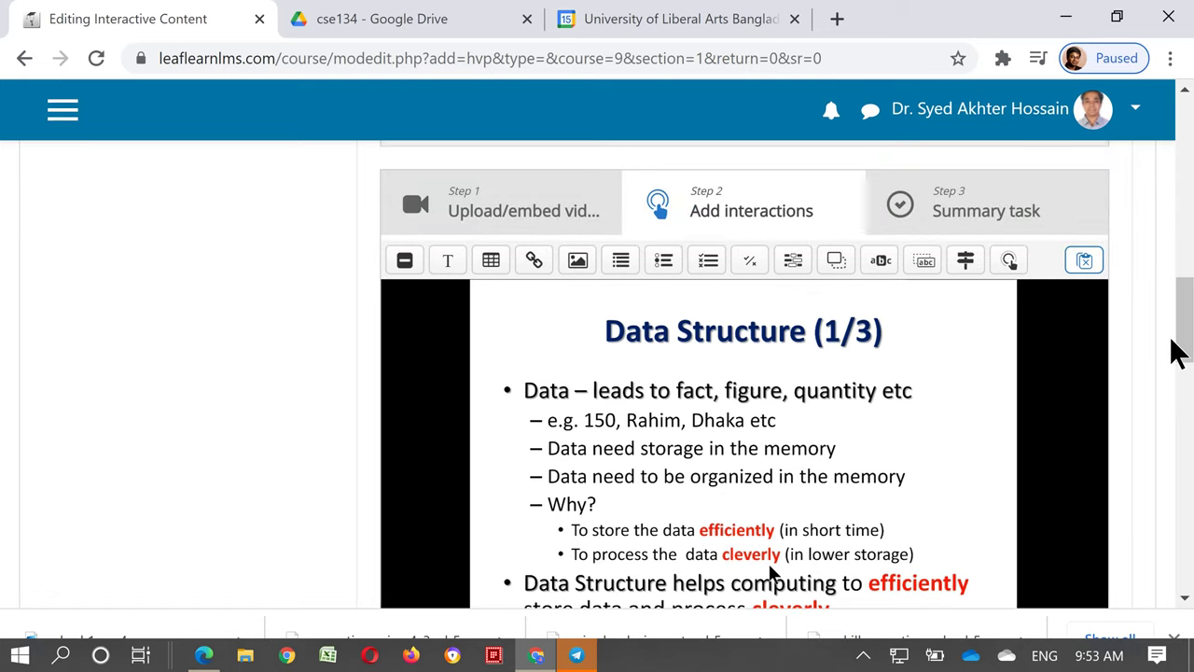
pyautogui.scroll(-2, 1175, 352)
pyautogui.scroll(-5, 1175, 352)
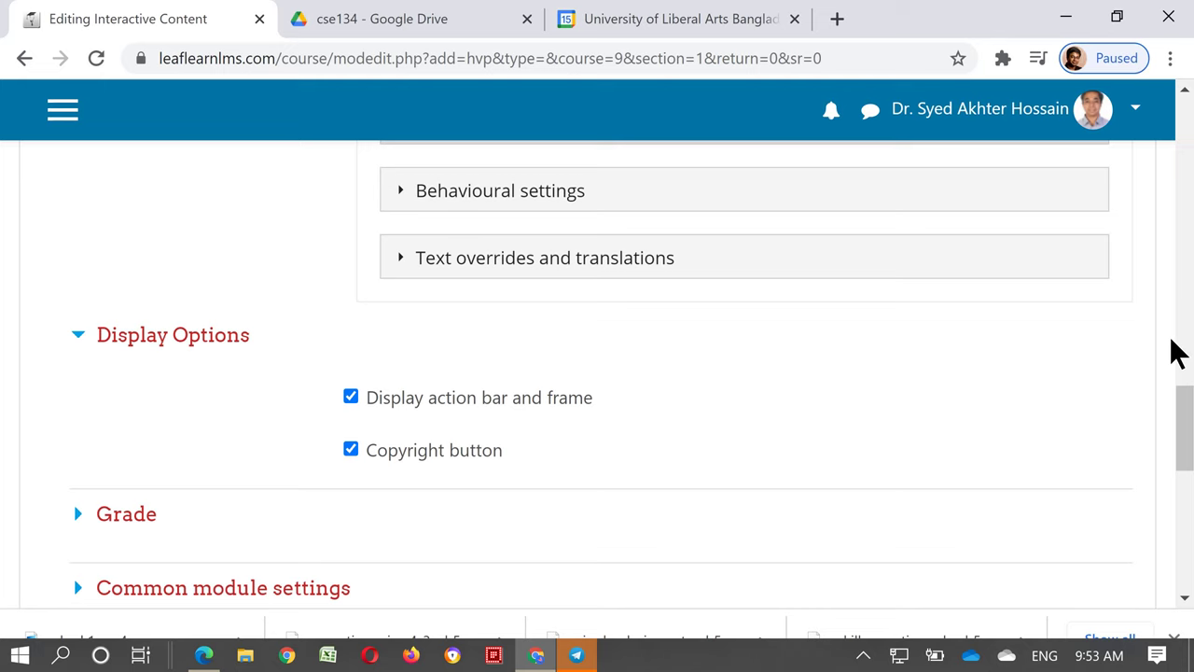
pyautogui.scroll(-1, 1175, 352)
pyautogui.scroll(8, 1176, 353)
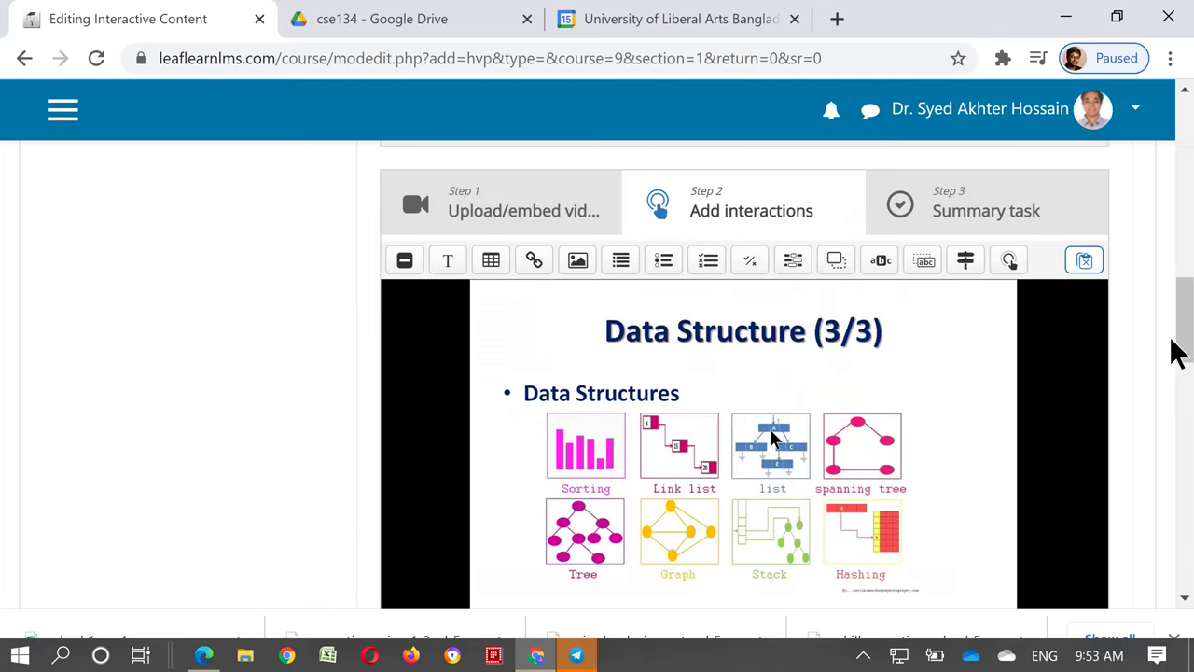
# Step: Go to Step 3 Summary task, dismiss its notice, and review the empty 'Untitled Summary' fields
pyautogui.click(984, 209)
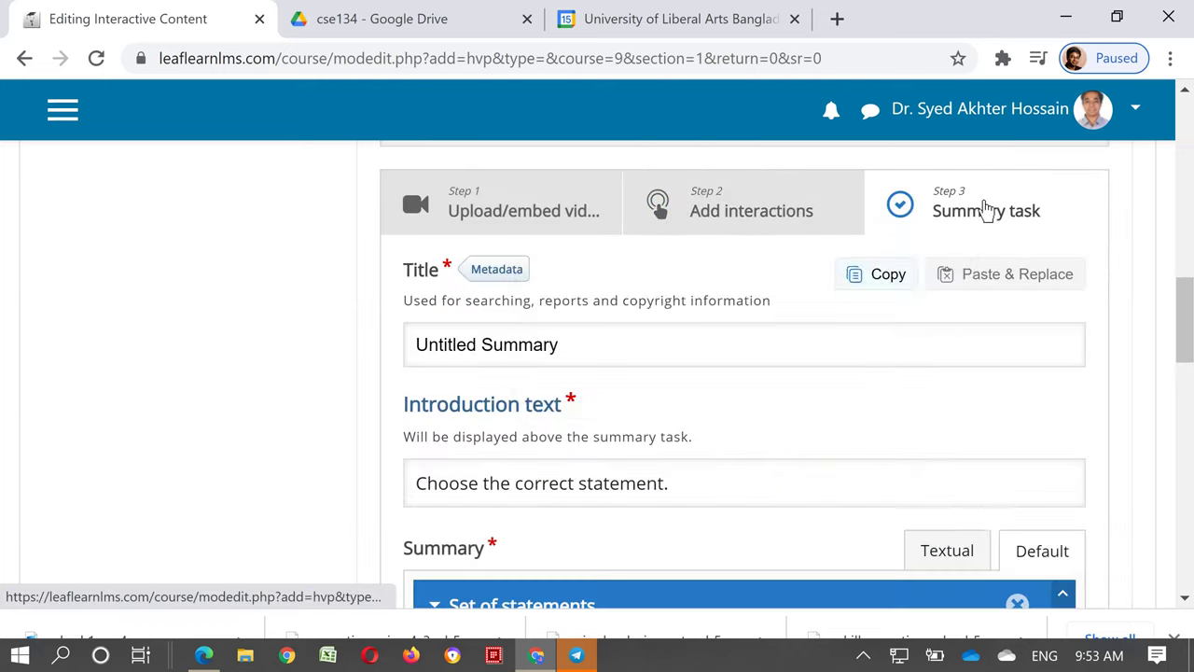
pyautogui.click(899, 380)
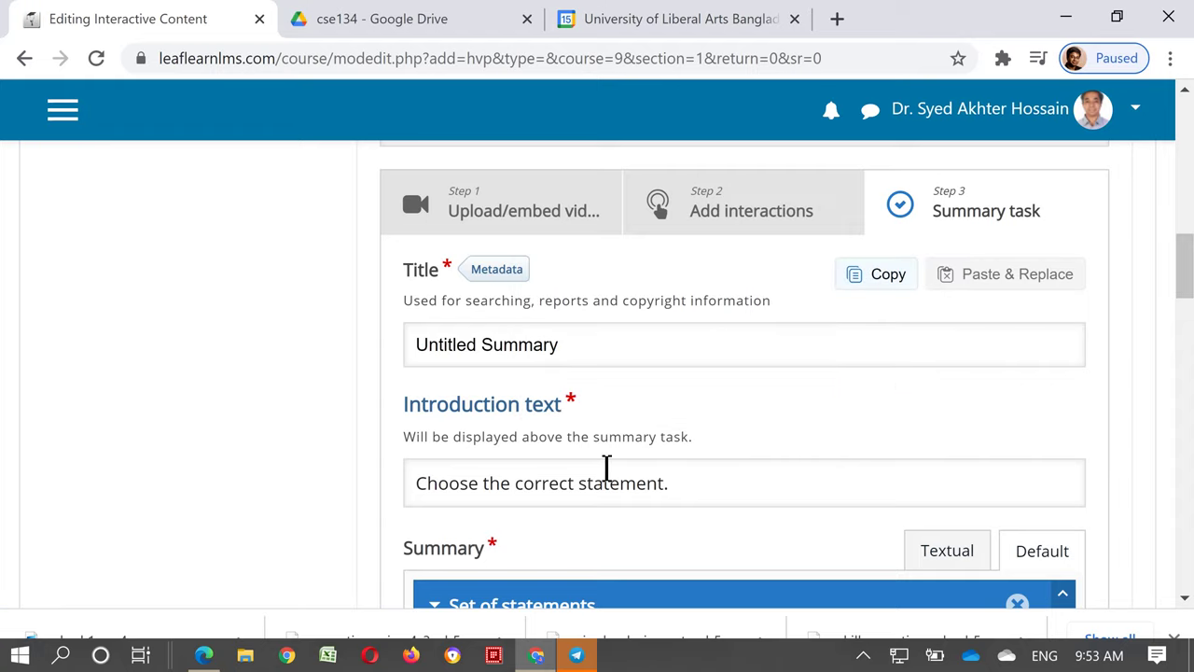
pyautogui.scroll(-2, 948, 444)
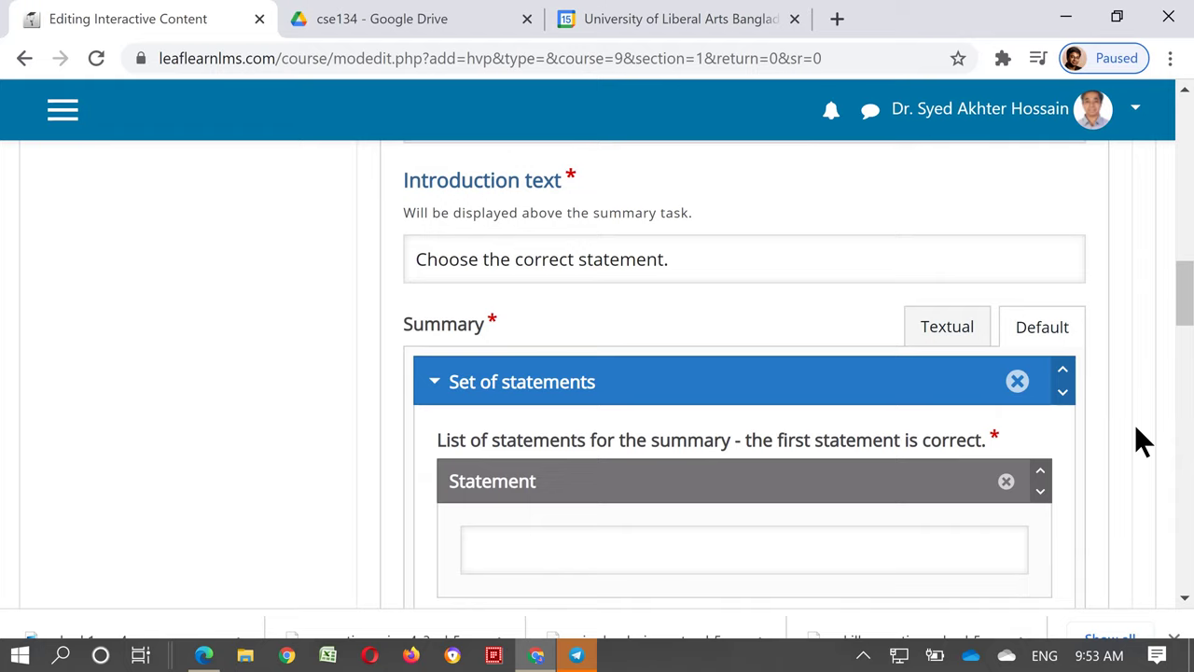
pyautogui.scroll(-1, 1134, 424)
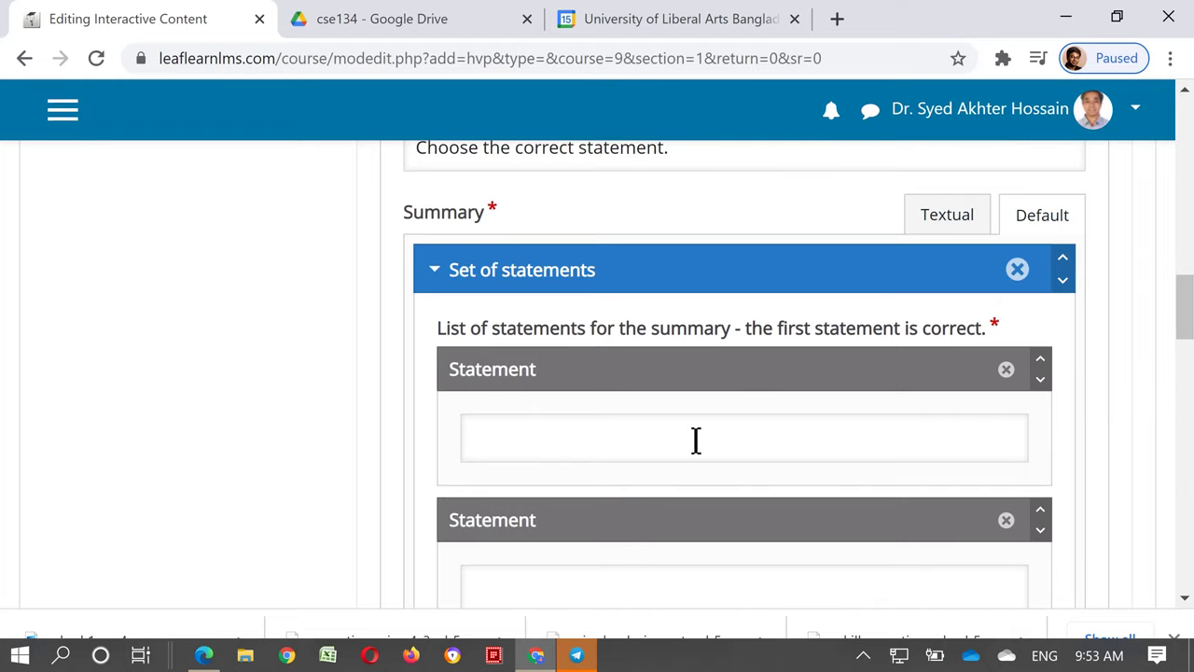
pyautogui.scroll(-1, 730, 424)
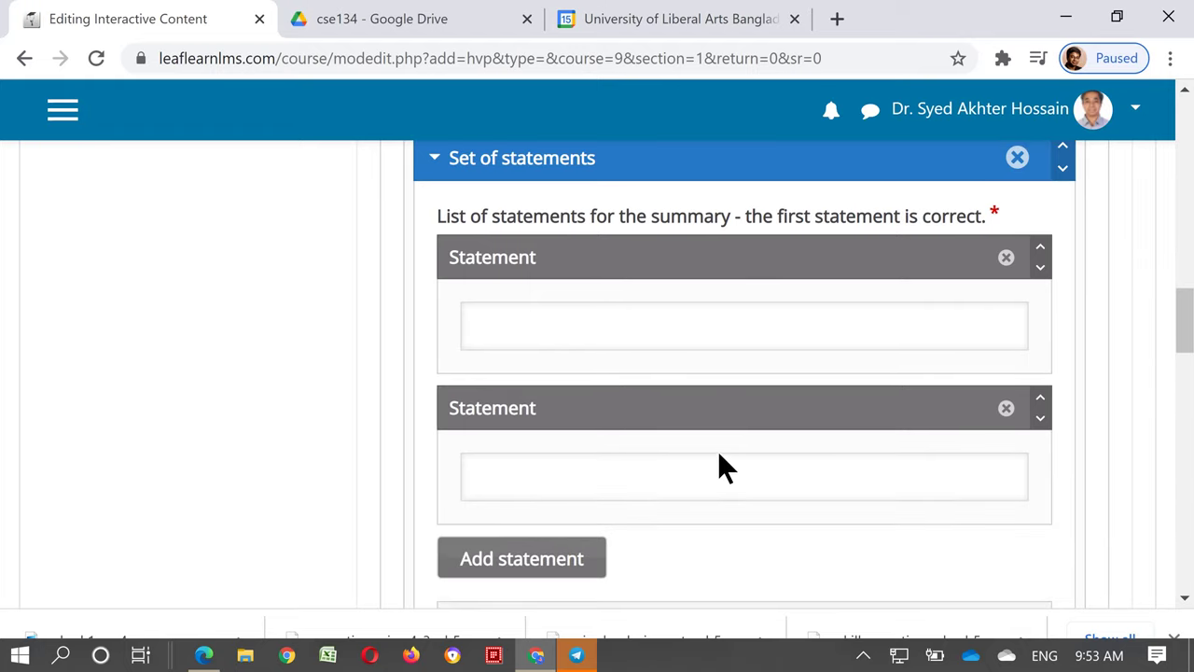
pyautogui.scroll(-2, 720, 468)
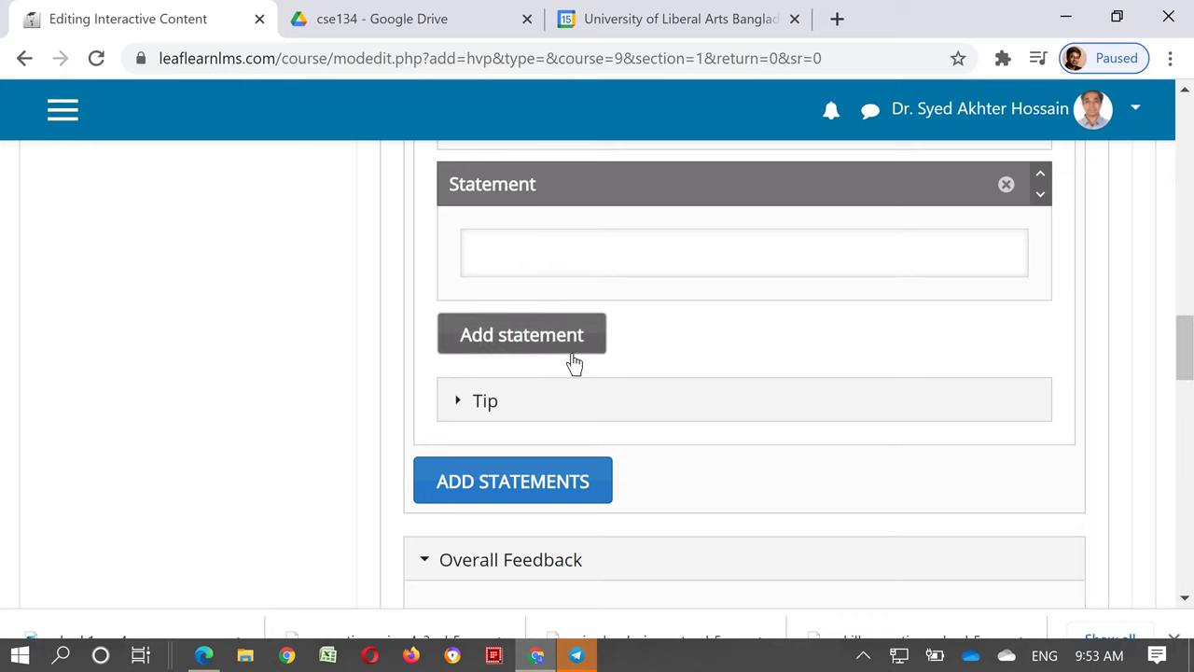
pyautogui.scroll(-1, 706, 439)
pyautogui.scroll(8, 1128, 373)
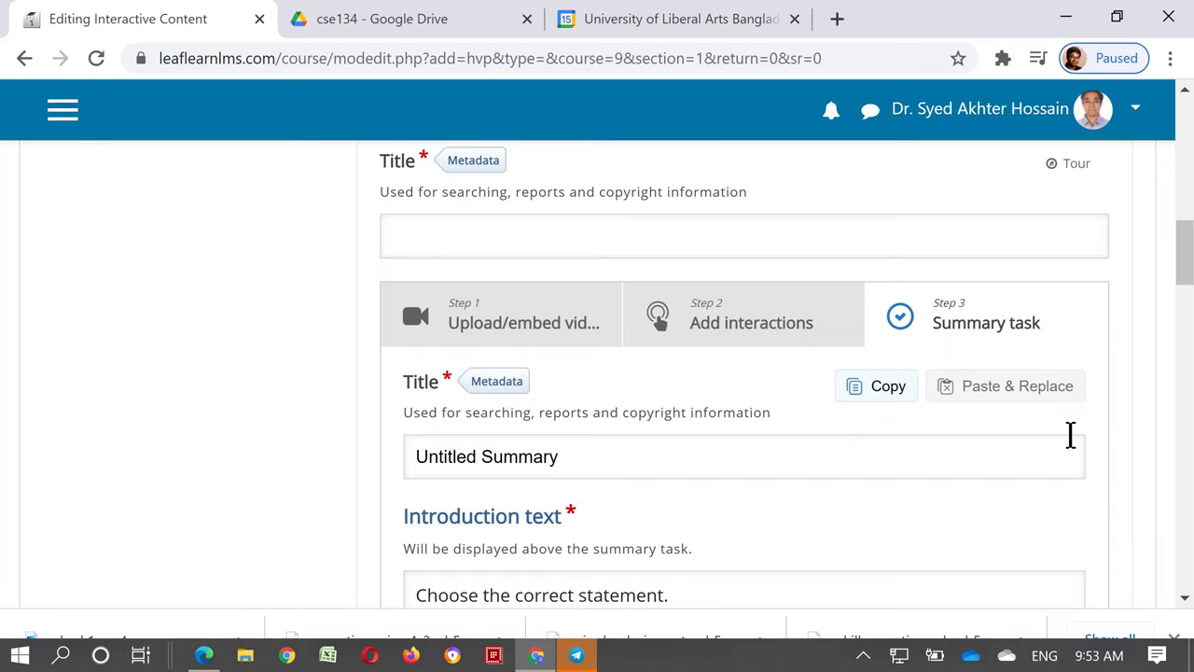
pyautogui.scroll(-1, 1070, 436)
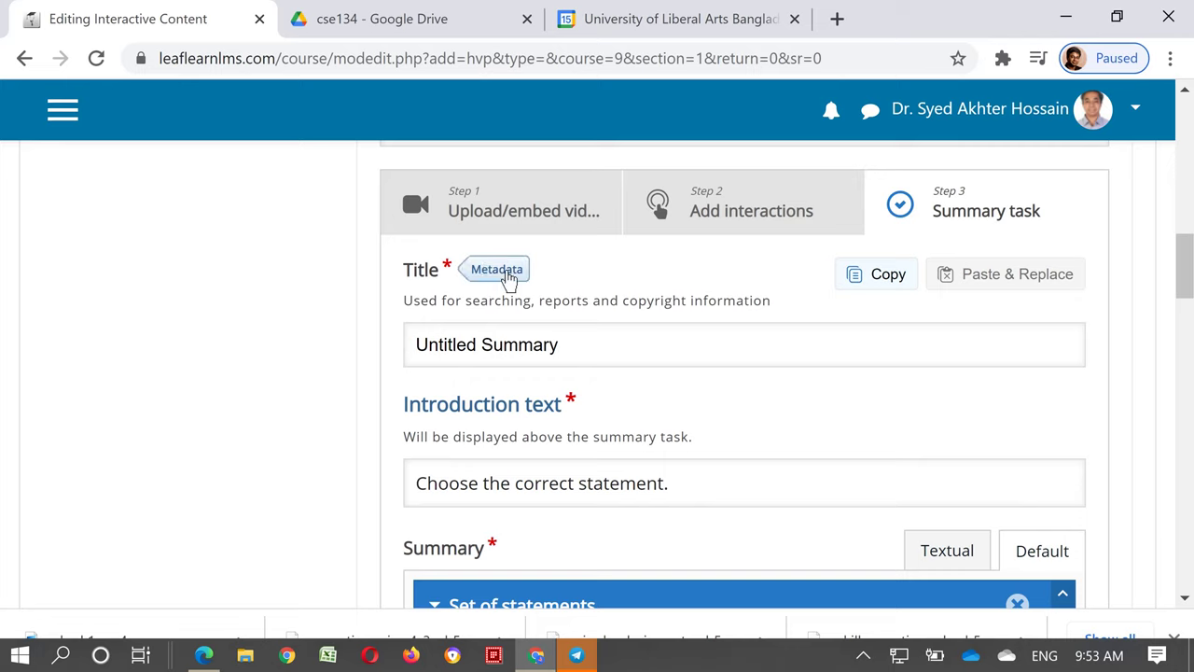
# Step: Expand Grade settings and keep the grade category as Uncategorised
pyautogui.scroll(-5, 874, 454)
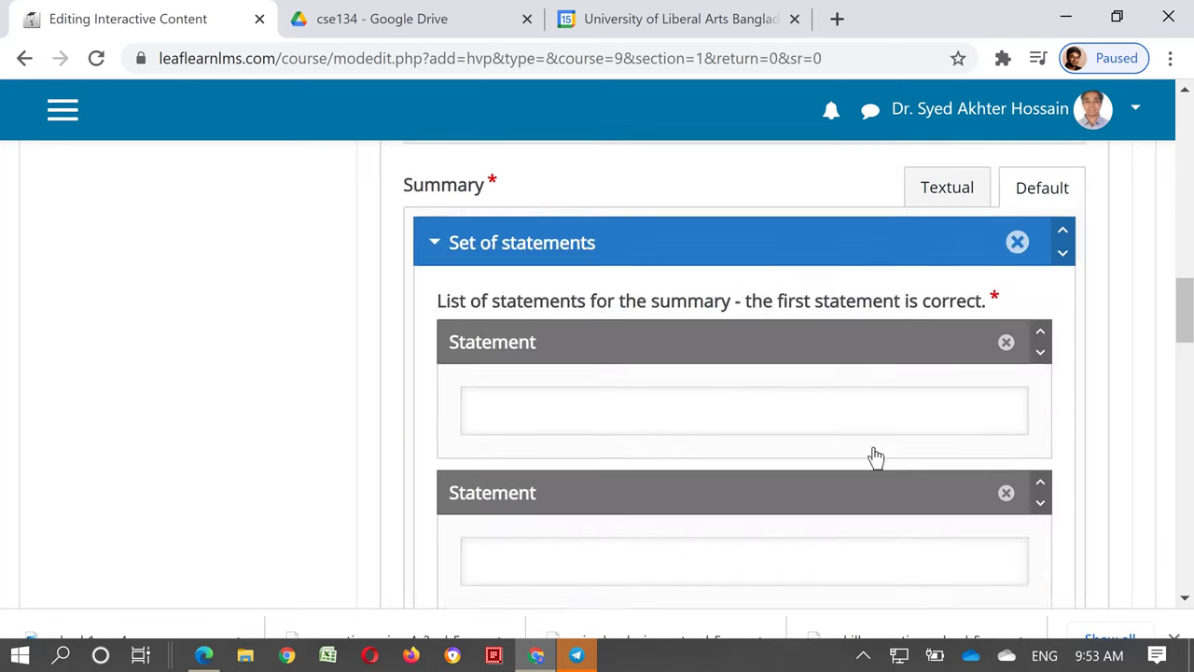
pyautogui.scroll(-7, 884, 445)
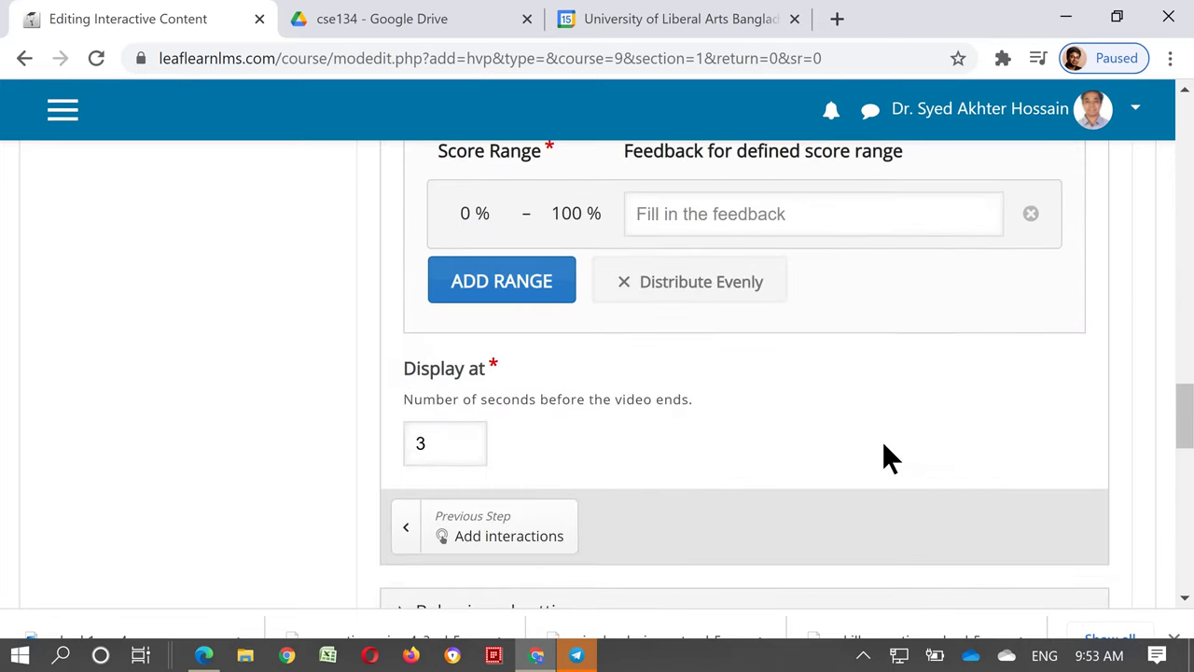
pyautogui.scroll(-1, 886, 457)
pyautogui.scroll(-1, 884, 446)
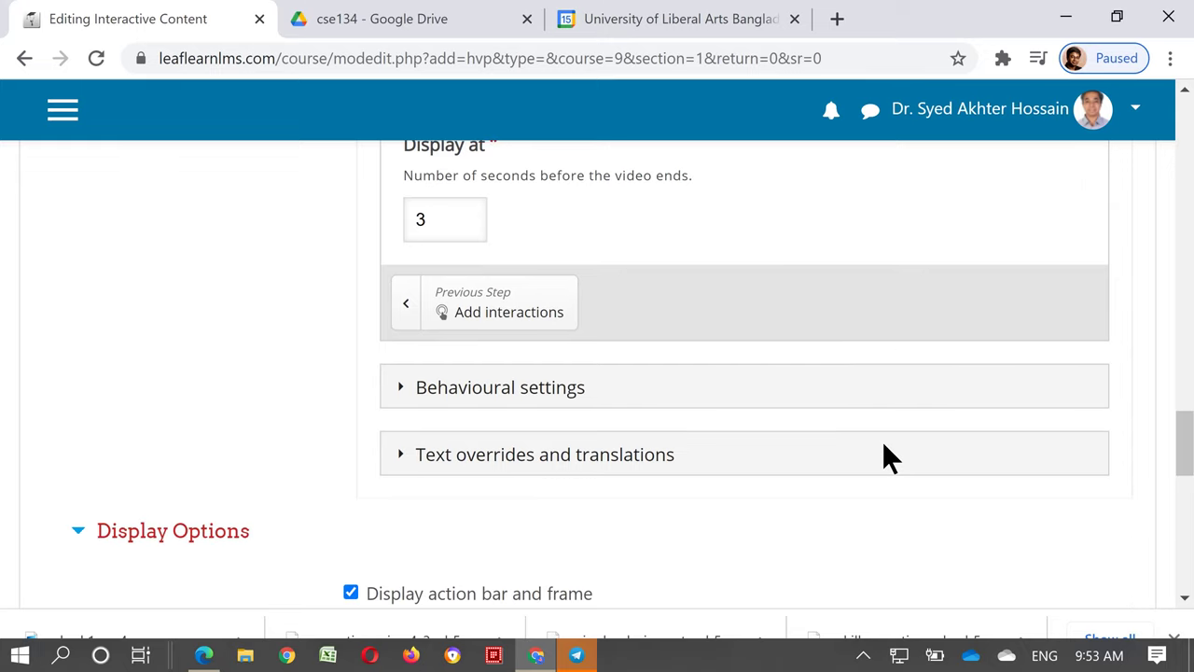
pyautogui.scroll(-2, 883, 452)
pyautogui.scroll(-2, 492, 388)
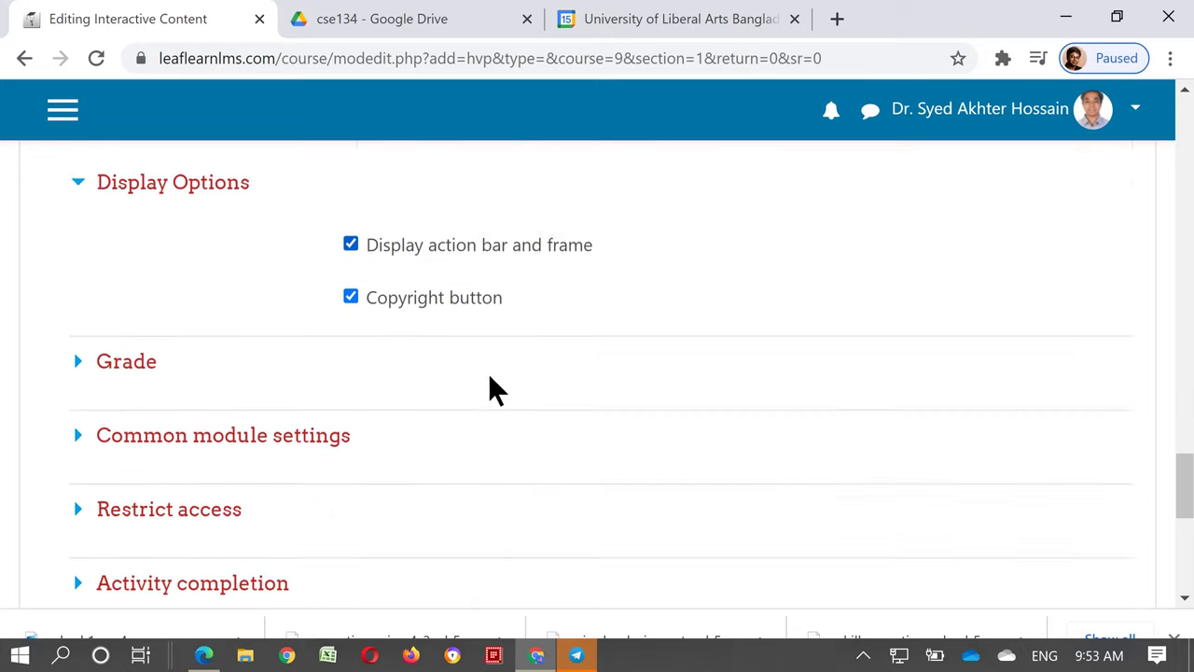
pyautogui.click(139, 273)
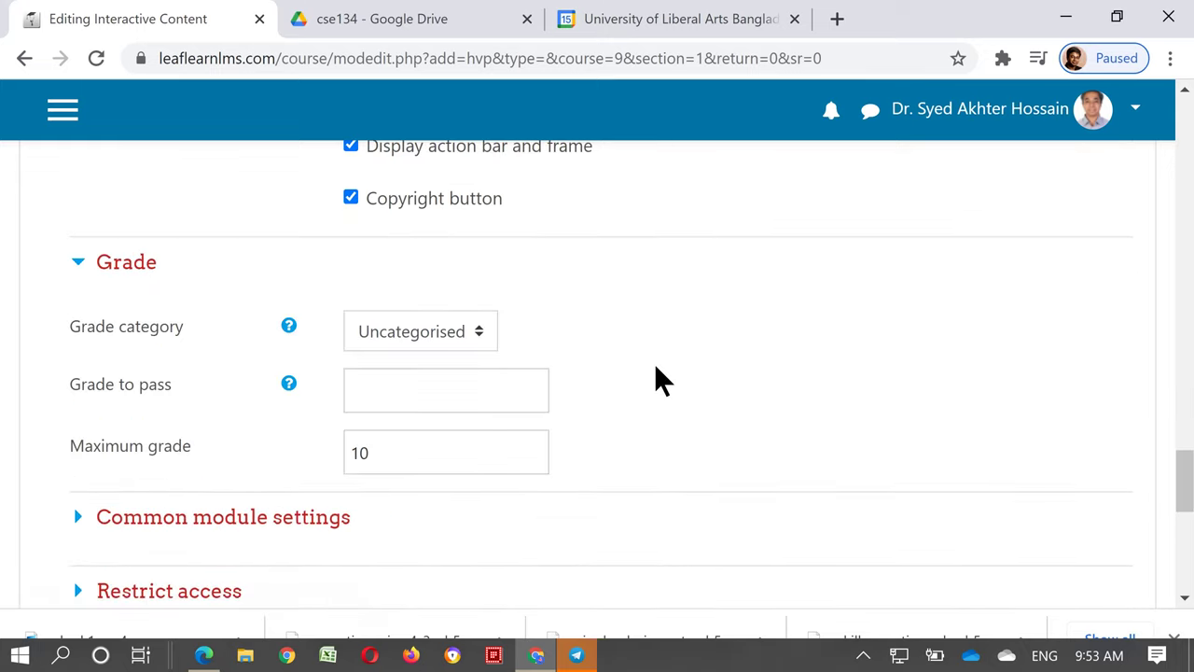
pyautogui.scroll(-1, 654, 363)
pyautogui.click(452, 231)
pyautogui.click(590, 230)
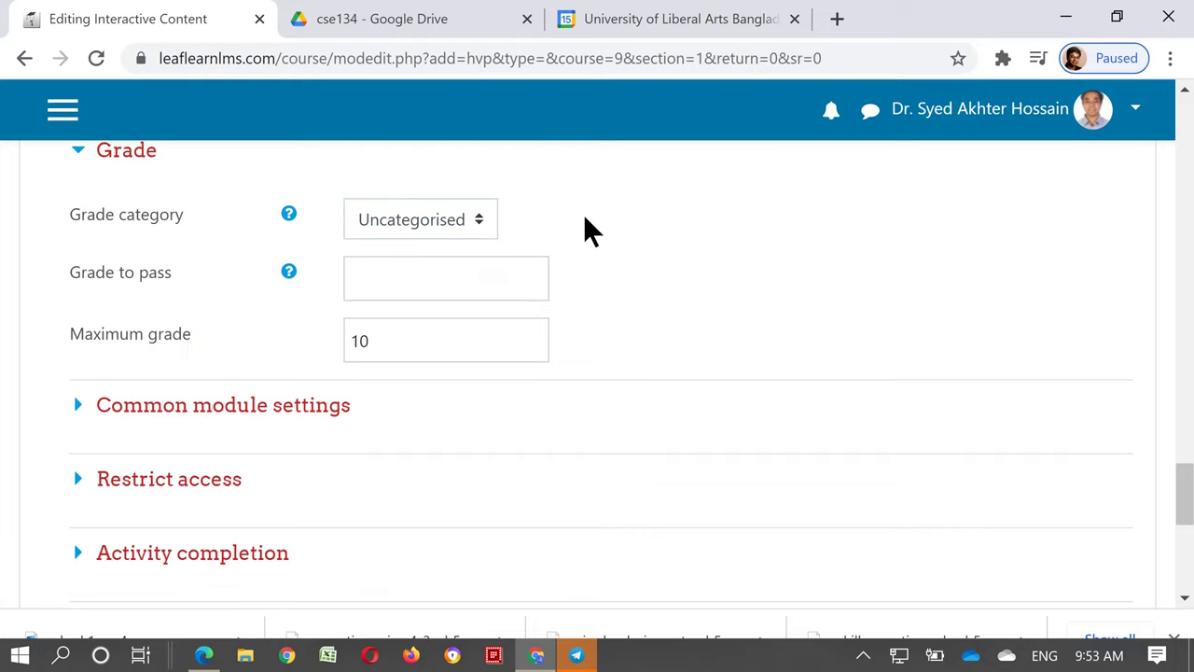
pyautogui.scroll(-1, 538, 391)
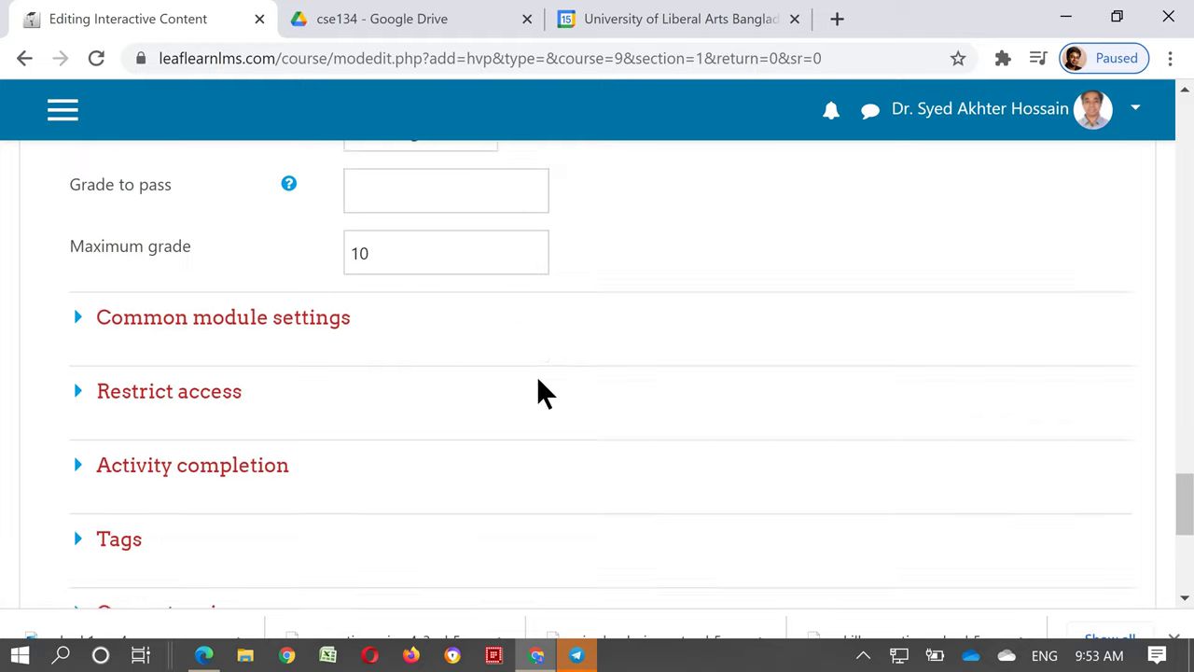
# Step: Add an Activity completion restriction requiring '1.1 Class Discussion Slide' to be completed
pyautogui.click(214, 369)
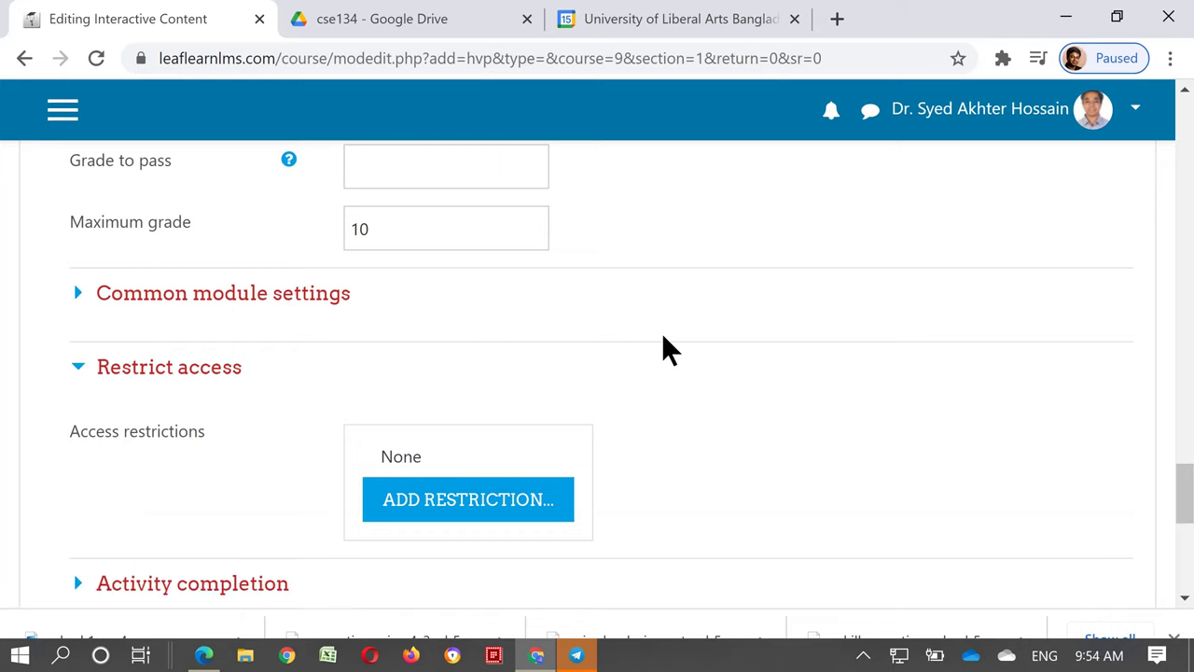
pyautogui.scroll(-1, 664, 345)
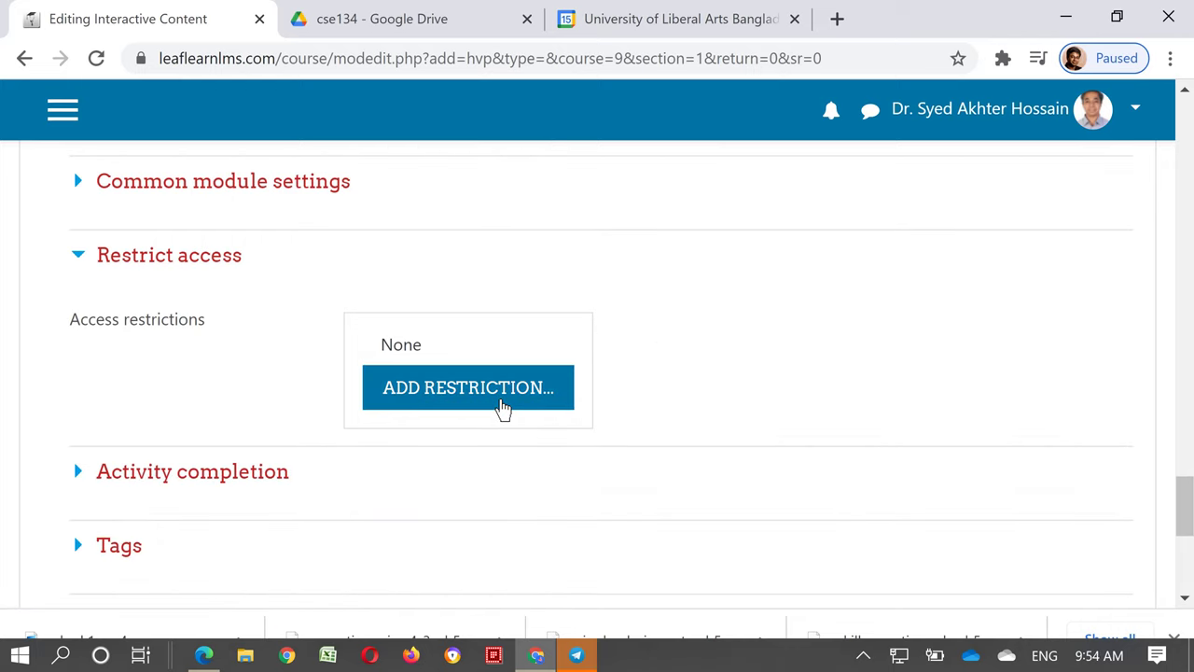
pyautogui.click(502, 408)
pyautogui.click(494, 222)
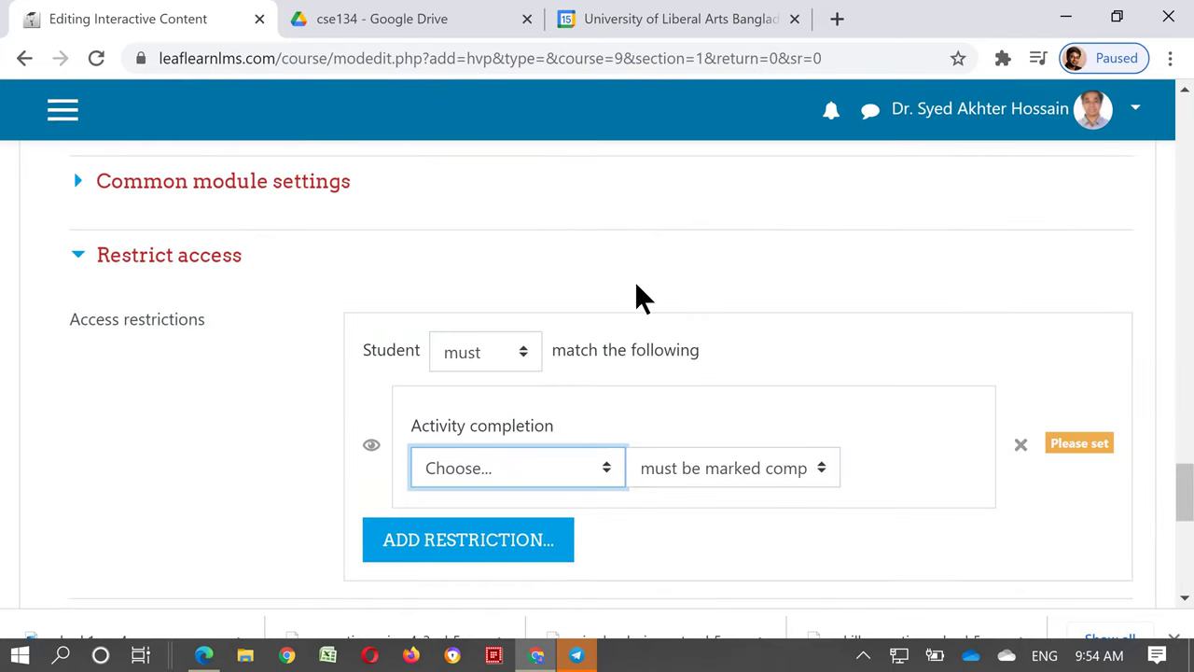
pyautogui.click(601, 476)
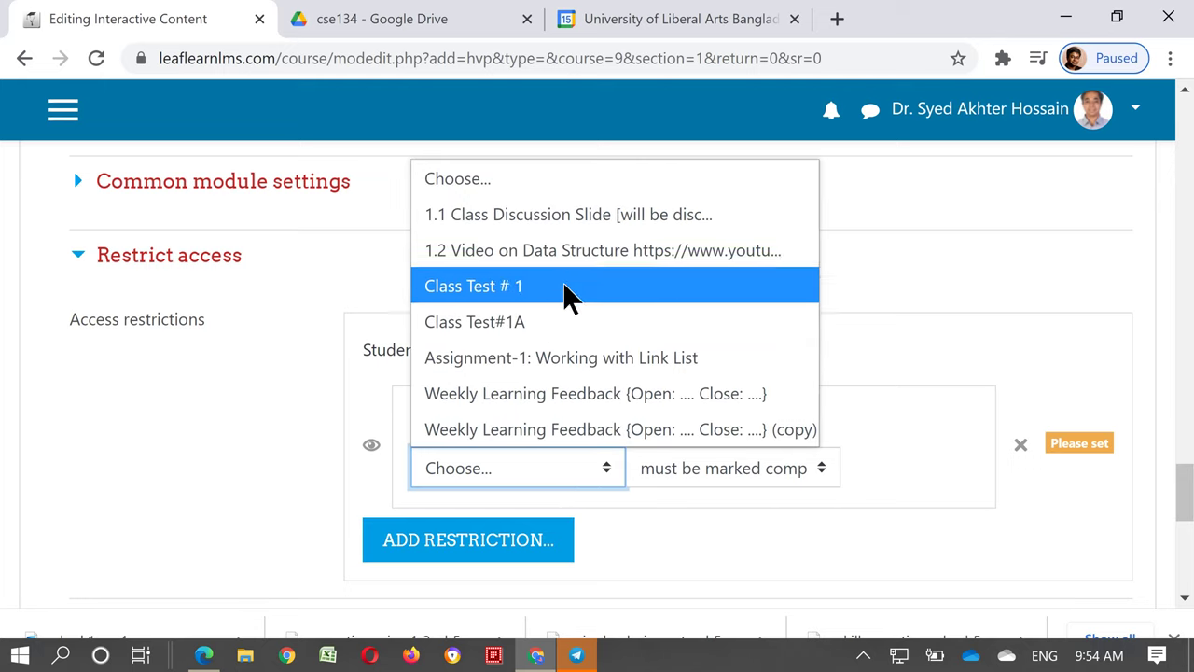
pyautogui.click(588, 224)
# Step: Check the Activity completion and Competencies sections, leaving them unchanged
pyautogui.scroll(-1, 1091, 346)
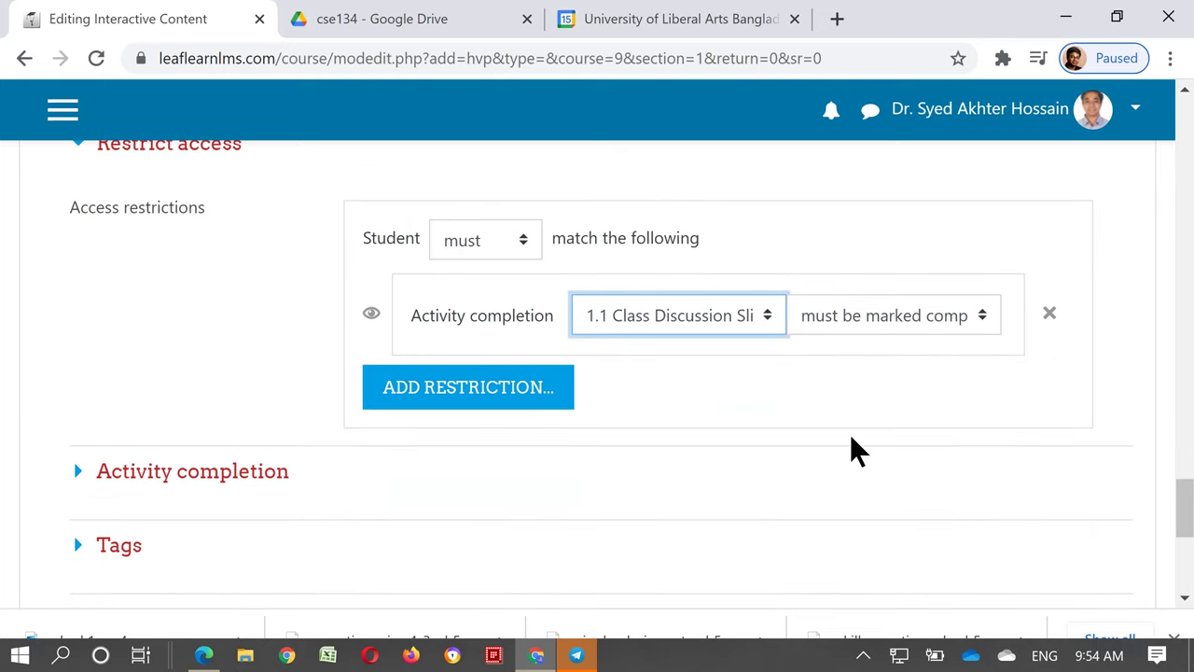
pyautogui.scroll(-2, 839, 446)
pyautogui.click(261, 252)
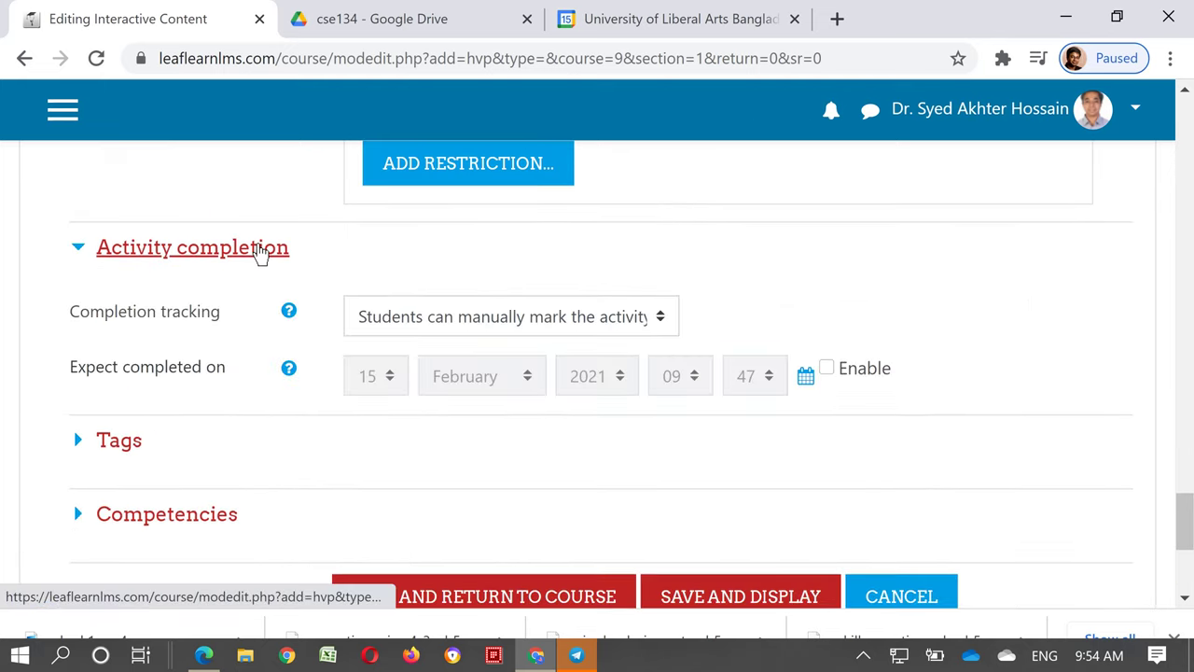
pyautogui.click(260, 253)
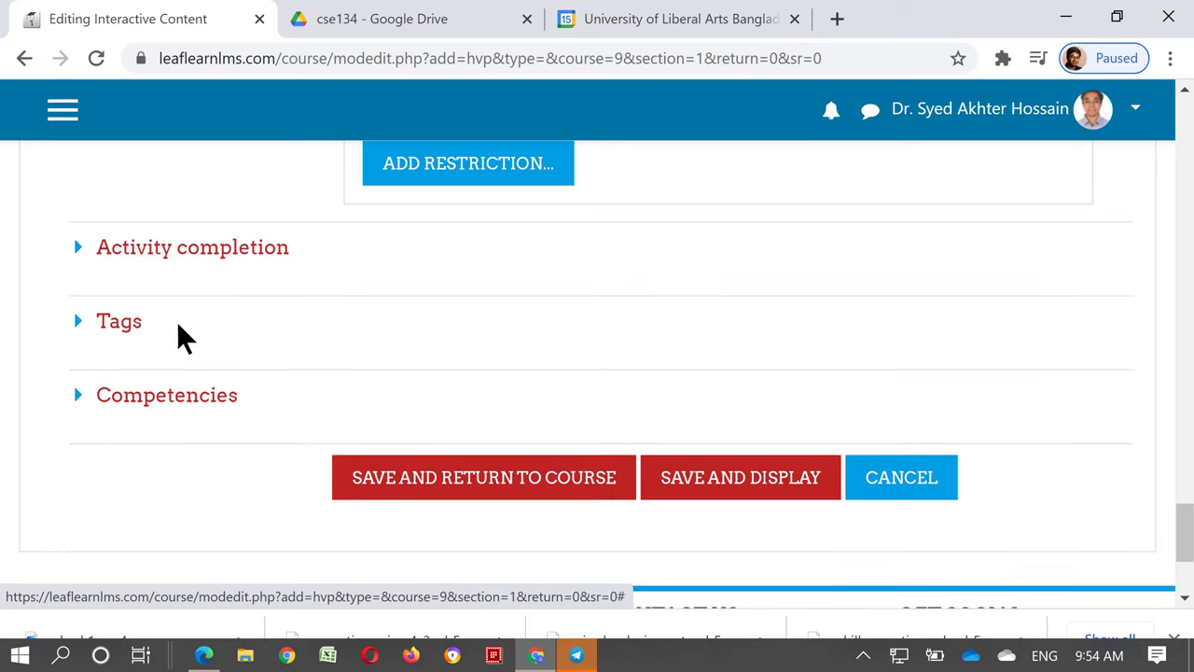
pyautogui.click(203, 408)
pyautogui.click(205, 408)
pyautogui.scroll(-1, 560, 341)
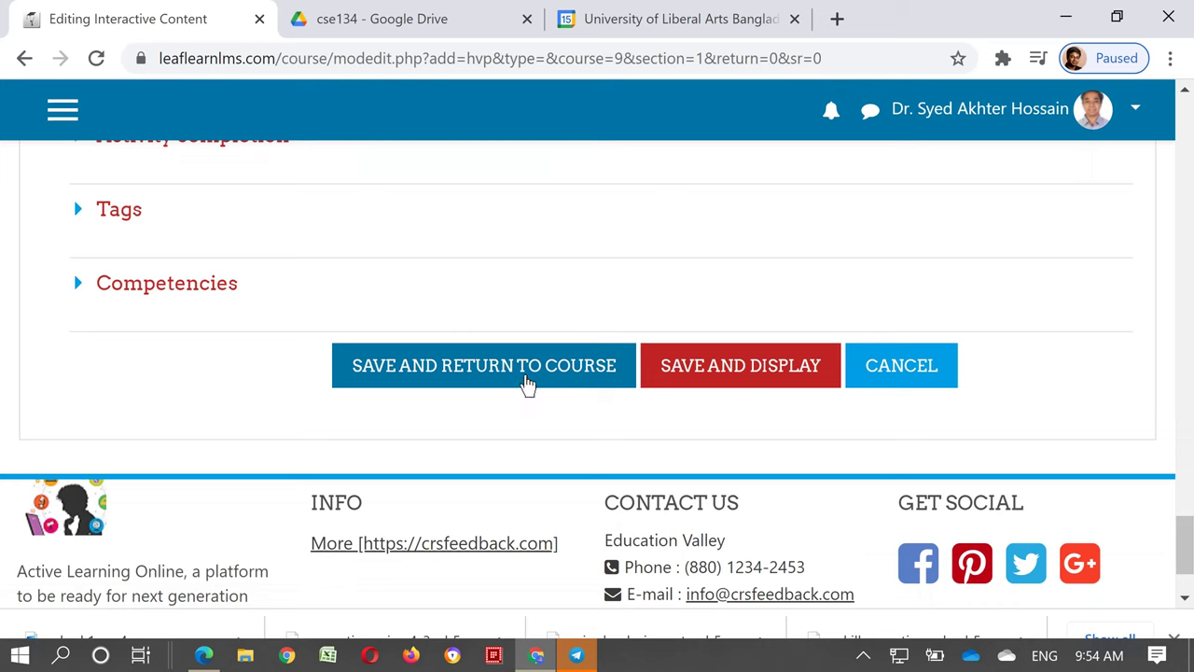
# Step: Title the interactive video 'Basic Foundation' and save it, returning to the course
pyautogui.click(525, 373)
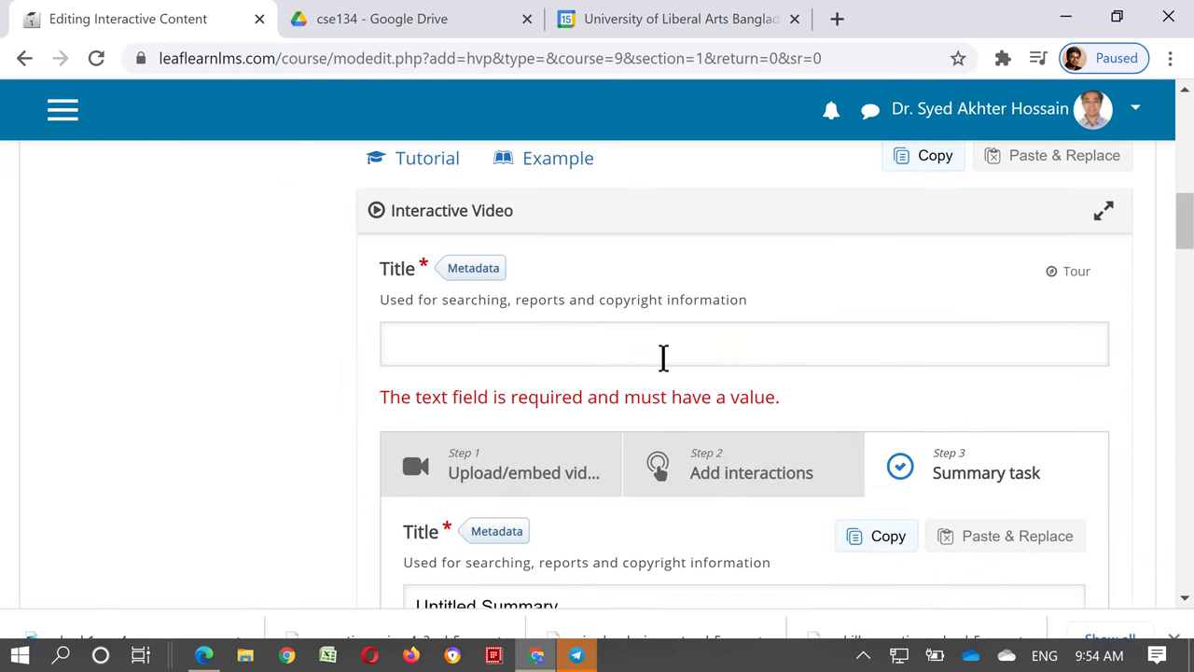
pyautogui.write('Basic Foundation')
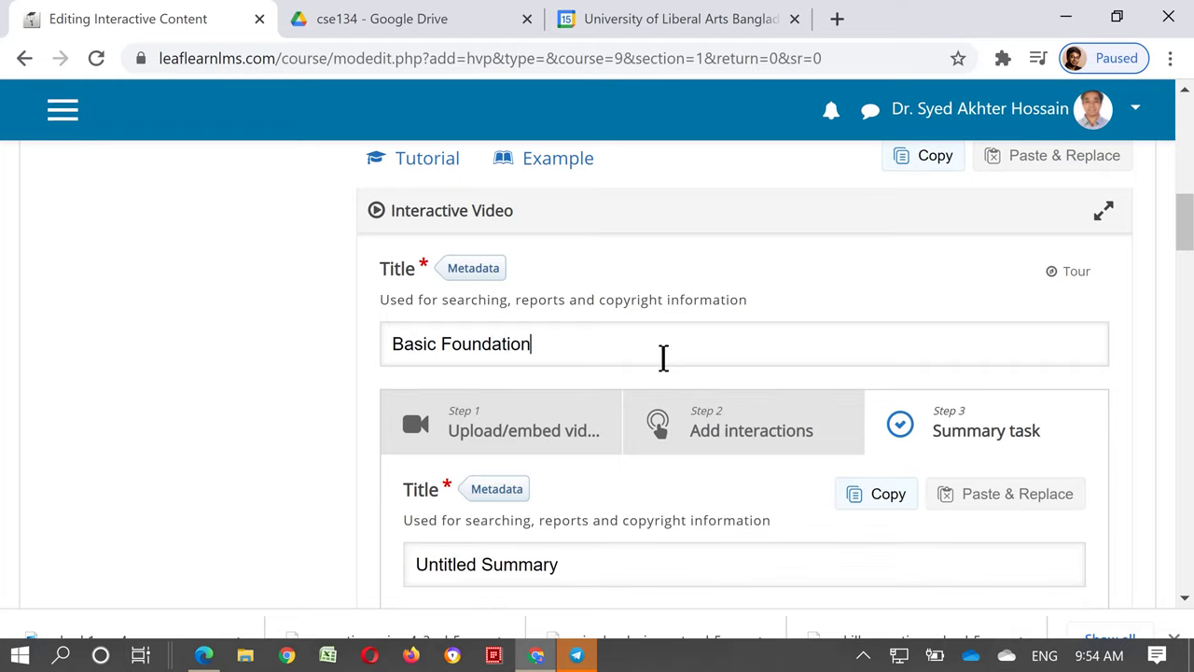
pyautogui.scroll(-20, 1188, 485)
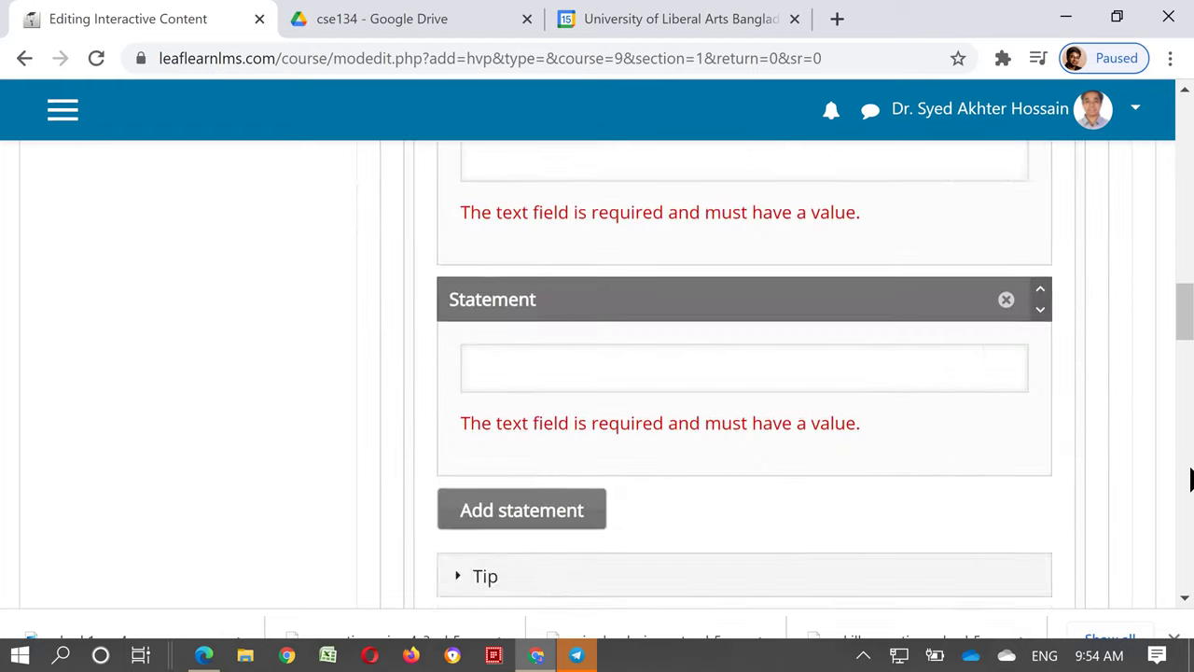
pyautogui.scroll(-9, 1146, 461)
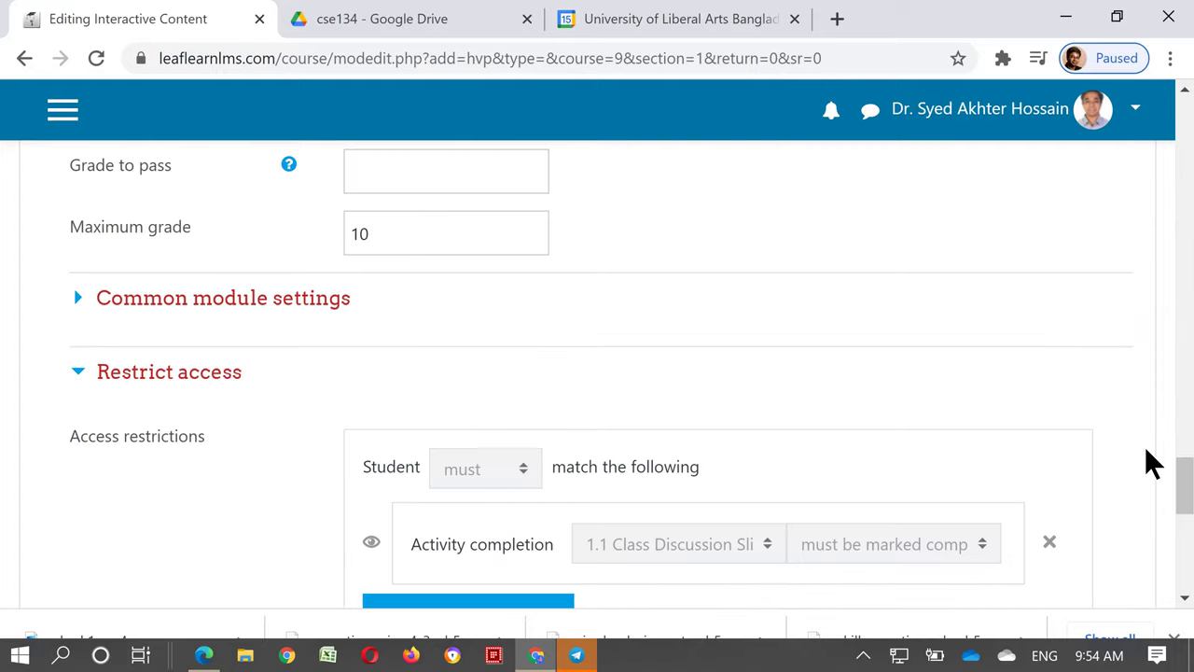
pyautogui.scroll(-3, 574, 305)
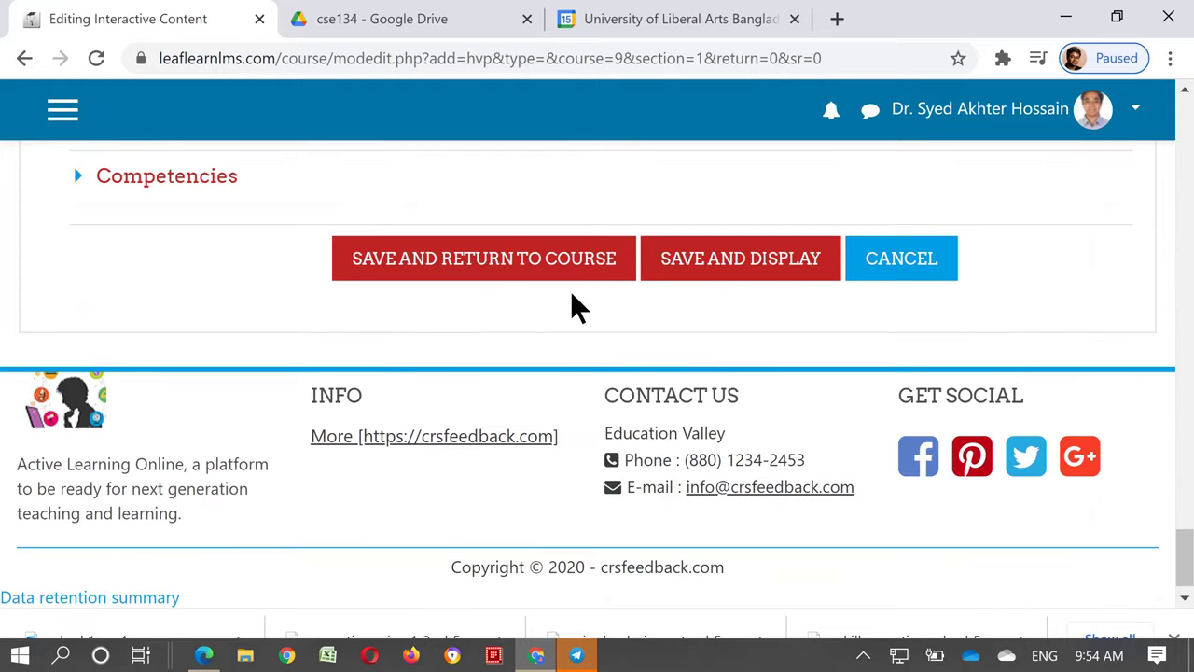
pyautogui.click(504, 270)
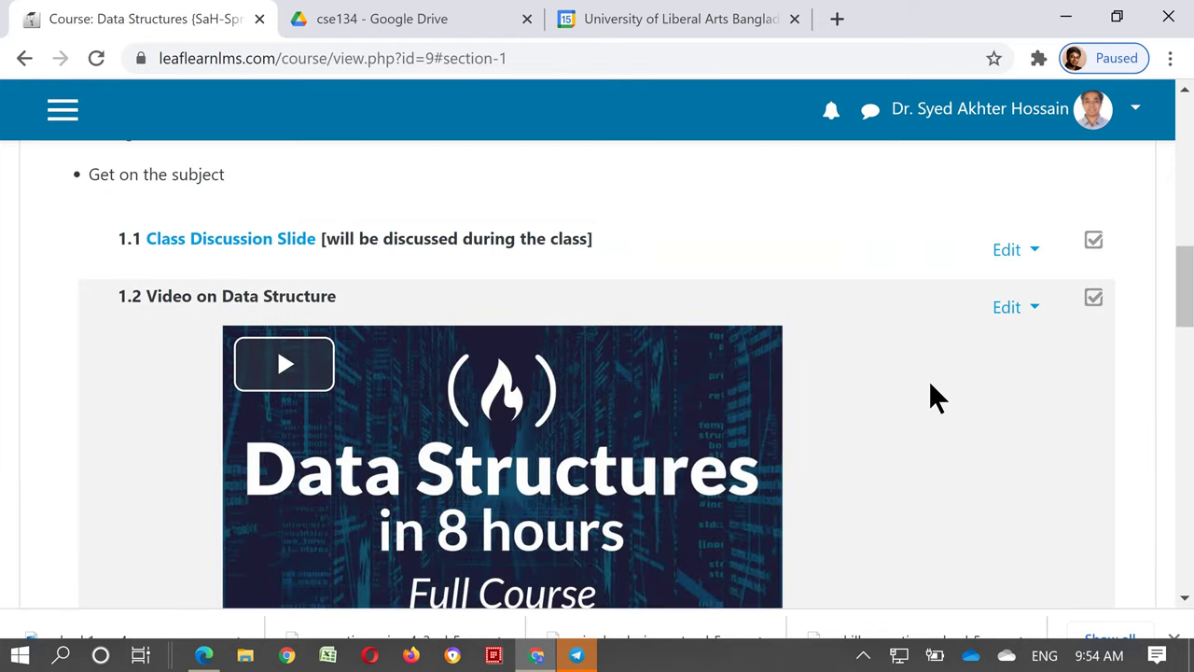
# Step: Open the Basic Foundation H5P activity listed under Week 1
pyautogui.scroll(-5, 928, 380)
pyautogui.scroll(-6, 928, 382)
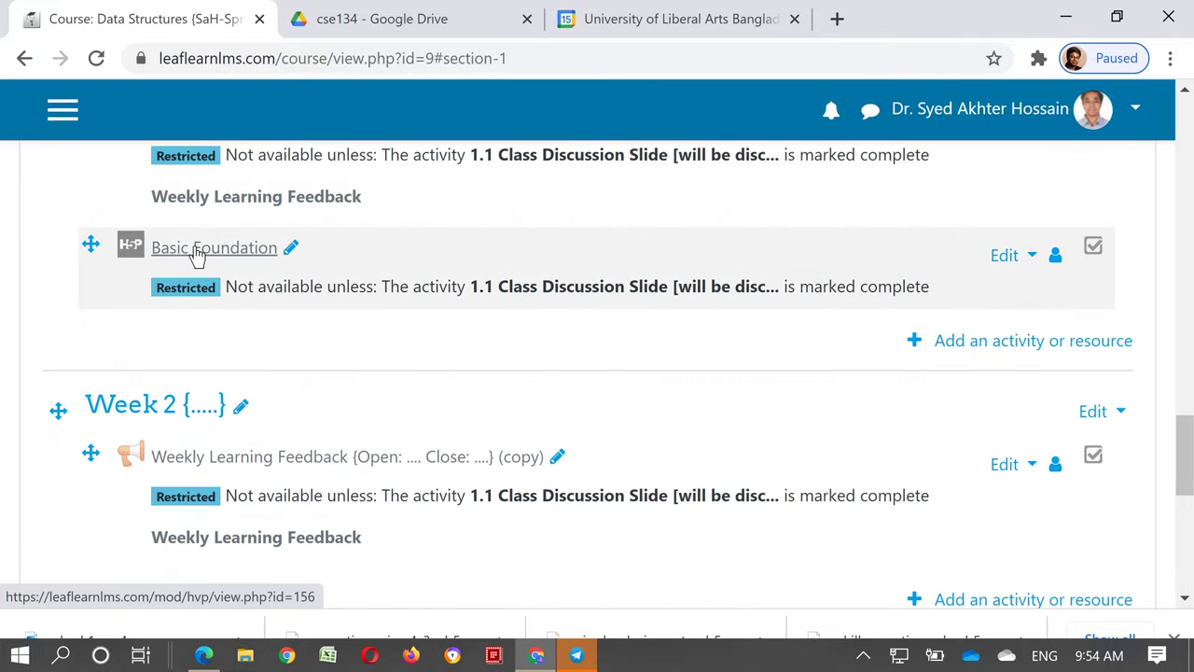
pyautogui.click(197, 256)
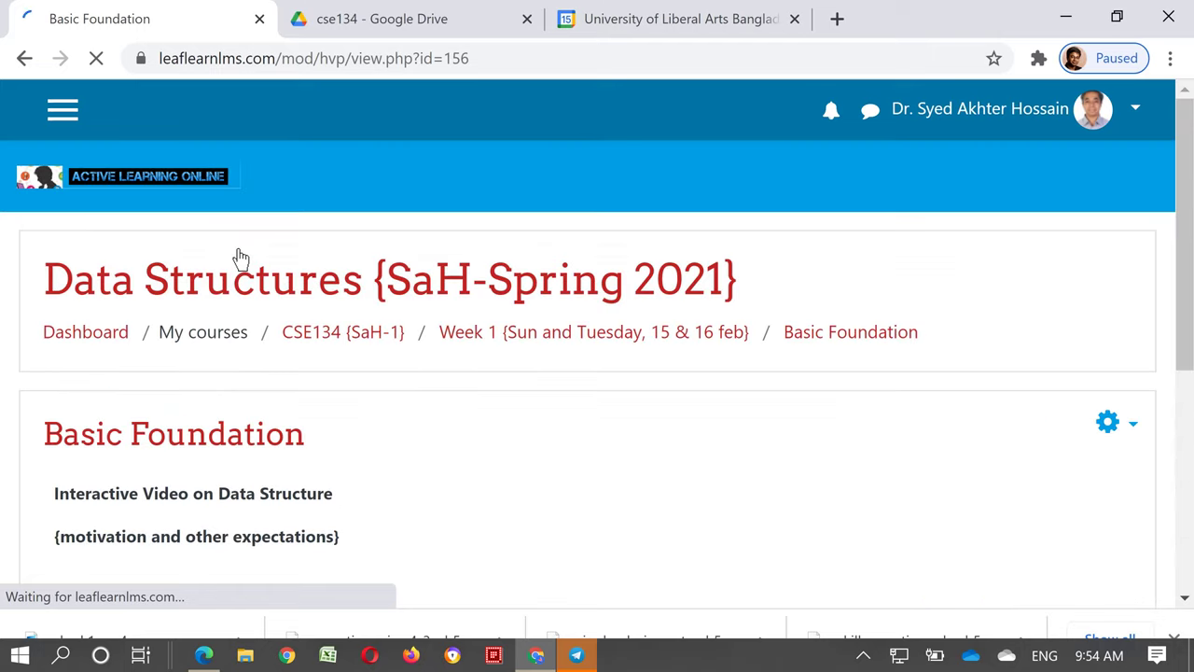
# Step: Play the Basic Foundation video and skip ahead to about 1:31
pyautogui.scroll(-5, 922, 363)
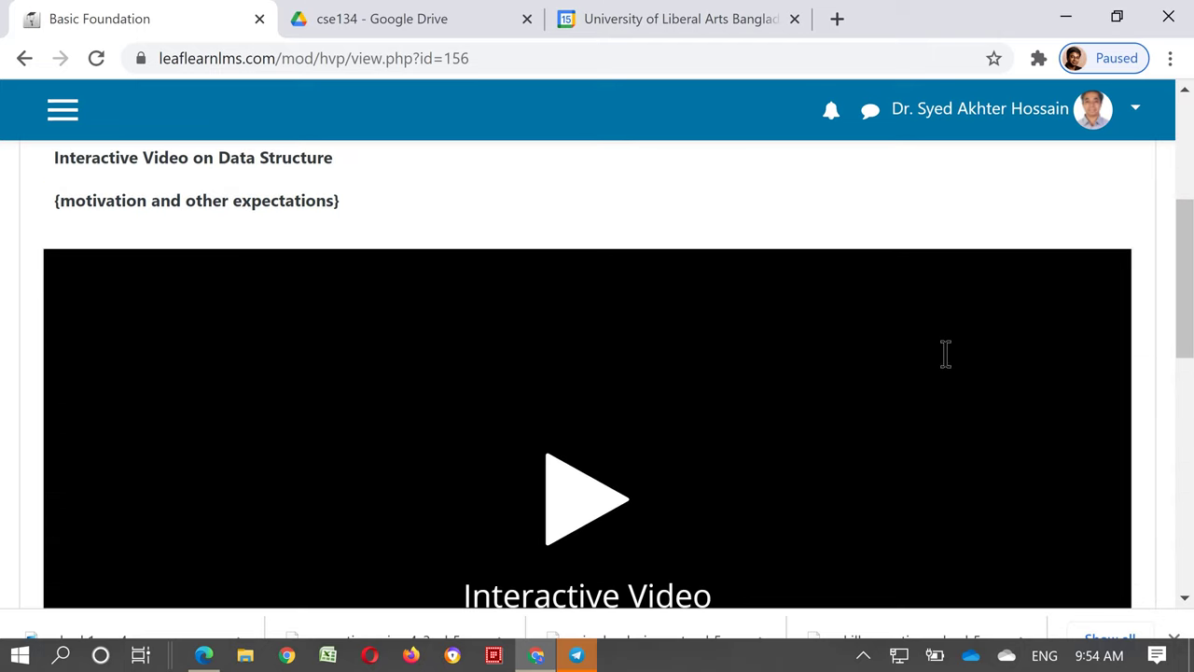
pyautogui.click(577, 408)
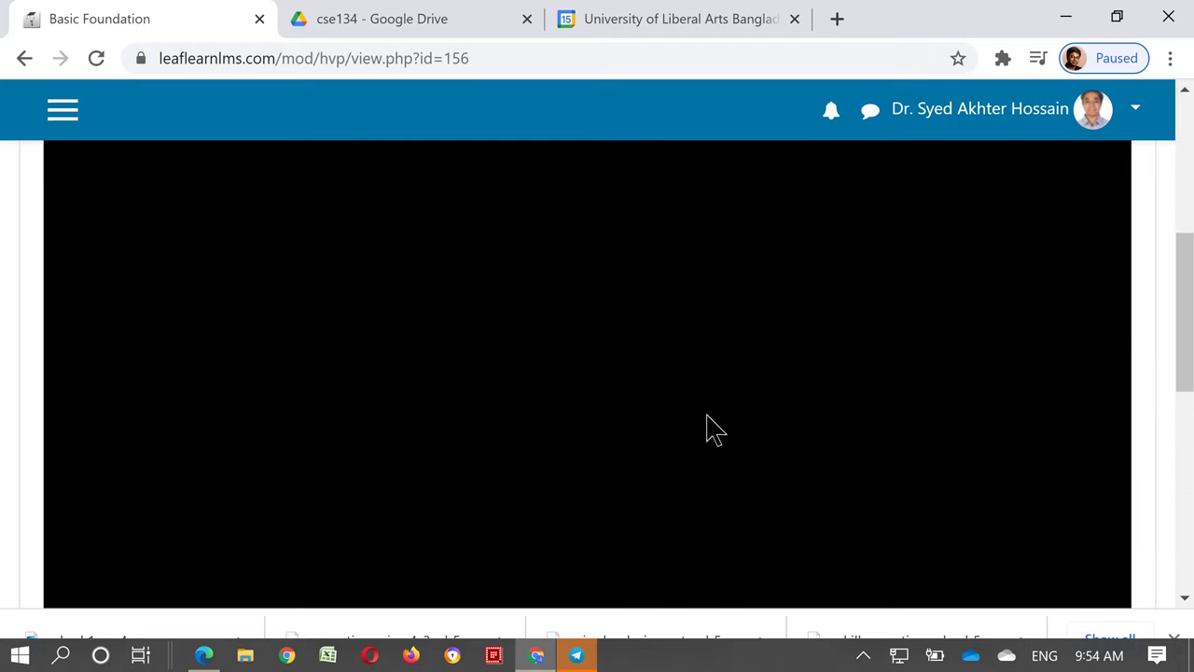
pyautogui.scroll(-2, 869, 410)
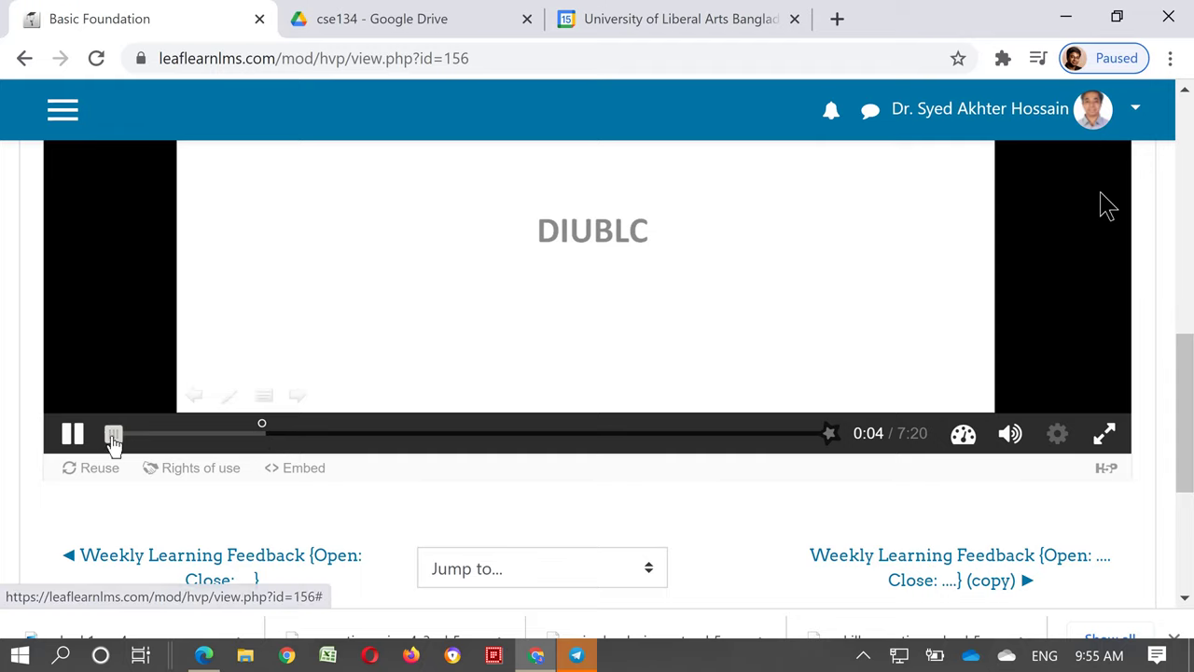
pyautogui.moveTo(112, 435); pyautogui.dragTo(256, 467)
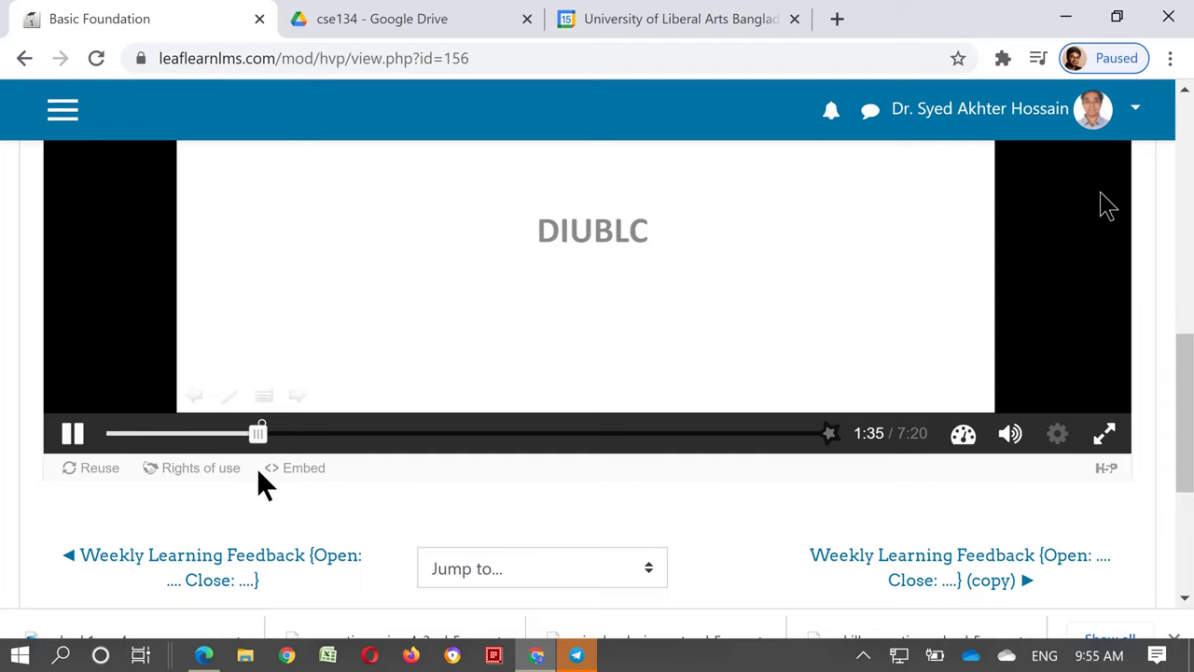
pyautogui.scroll(1, 387, 457)
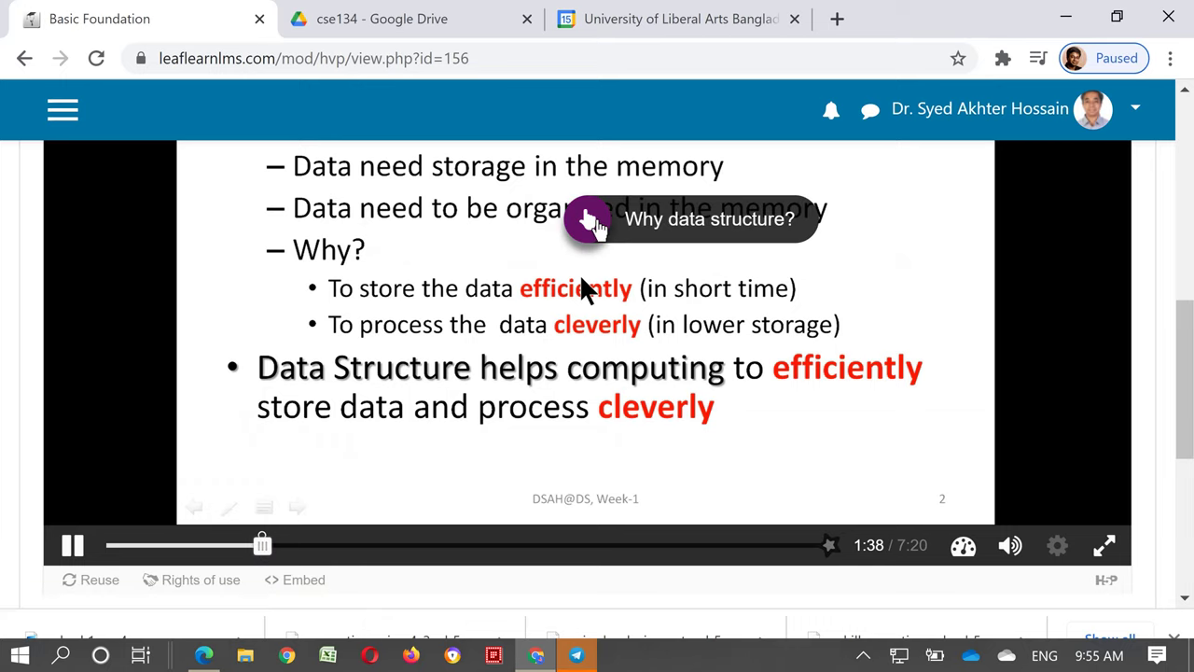
# Step: Answer 'Why data structure?' with Fundamental Buidling Blocks, check it, and resume the video
pyautogui.click(594, 233)
pyautogui.scroll(2, 927, 288)
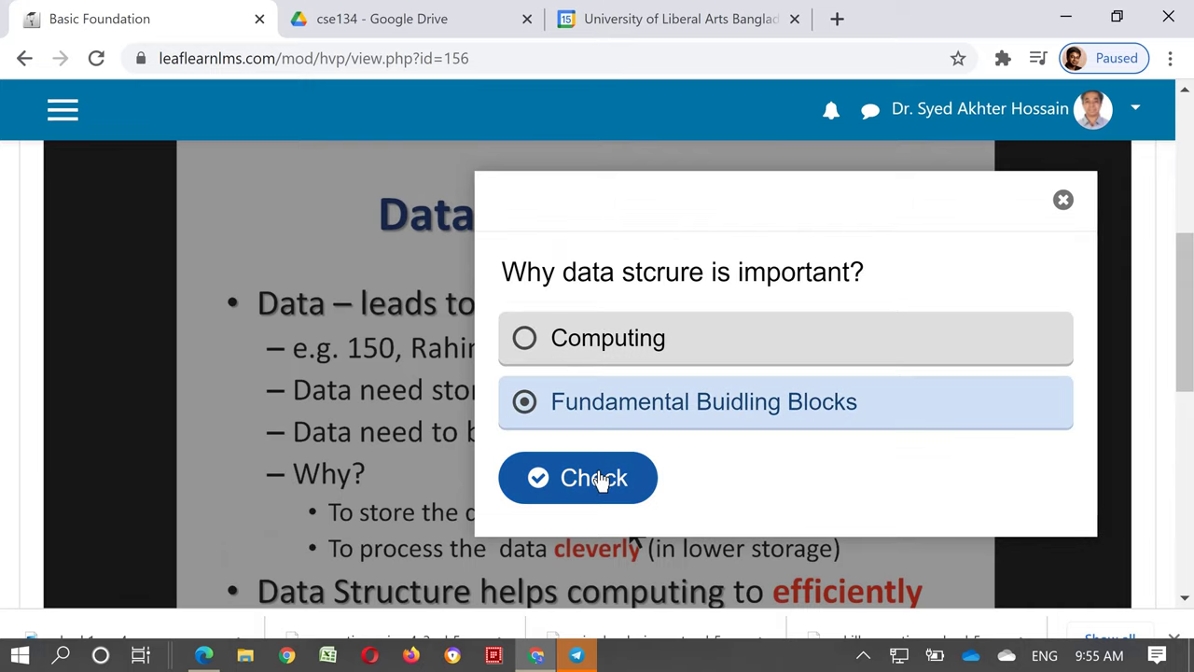
pyautogui.click(597, 479)
pyautogui.click(1006, 494)
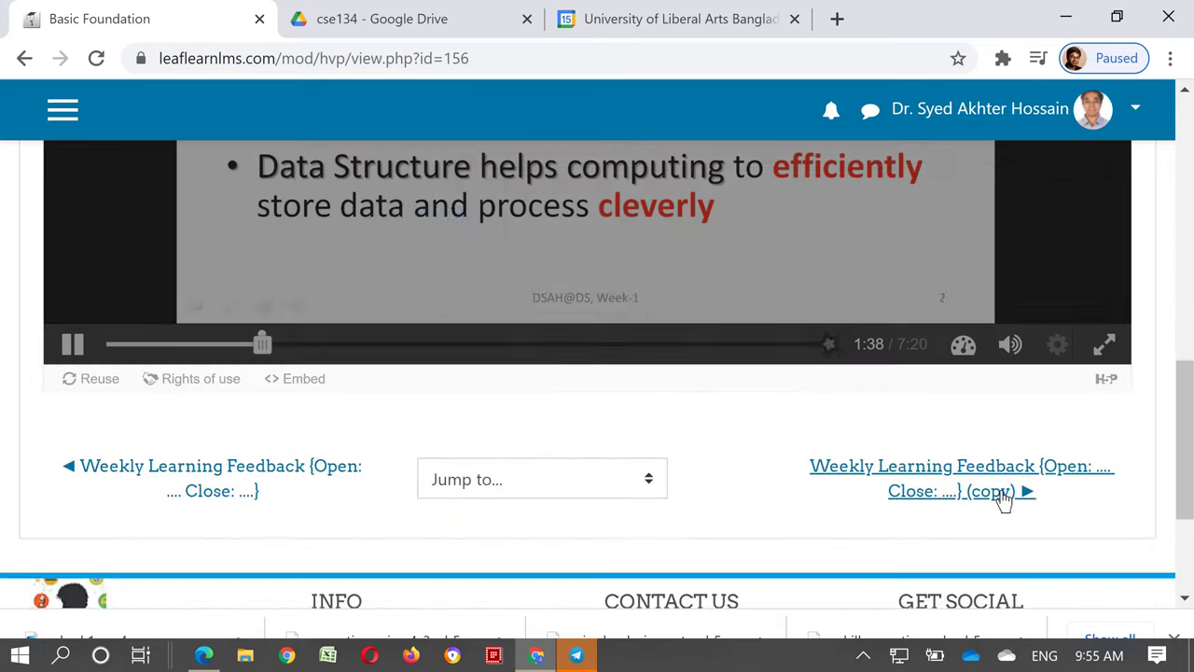
pyautogui.scroll(3, 920, 493)
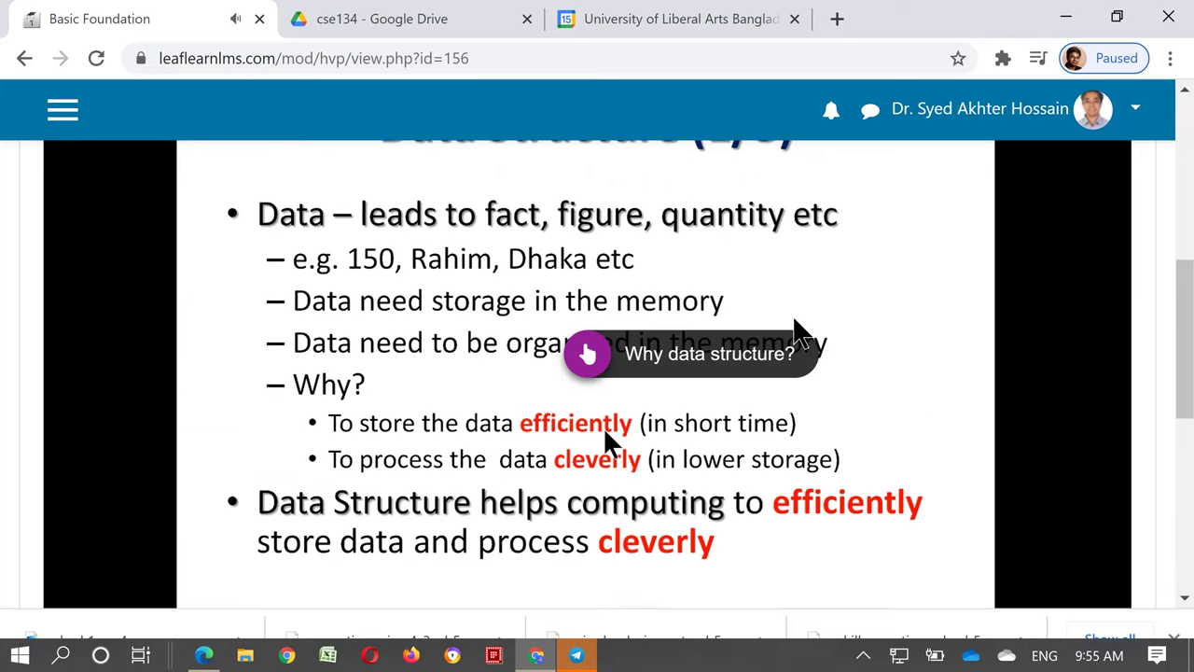
pyautogui.scroll(-5, 808, 336)
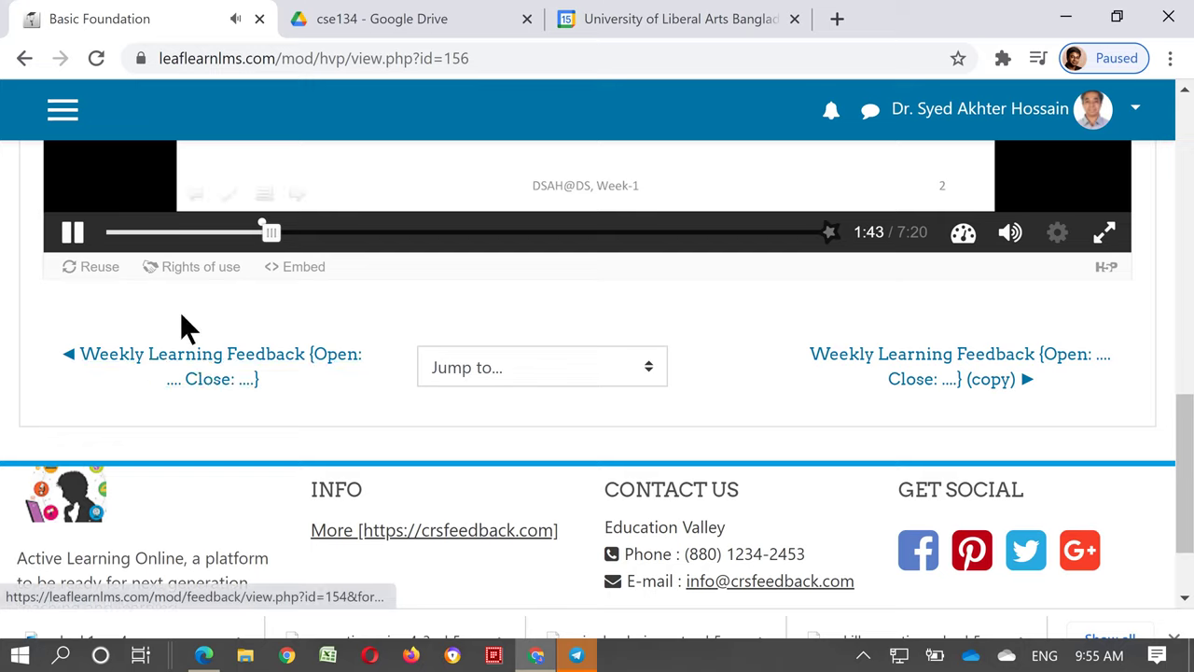
# Step: Go back to the Data Structures {SaH-Spring 2021} course page, open its navigation drawer, and view the welcome section
pyautogui.click(24, 60)
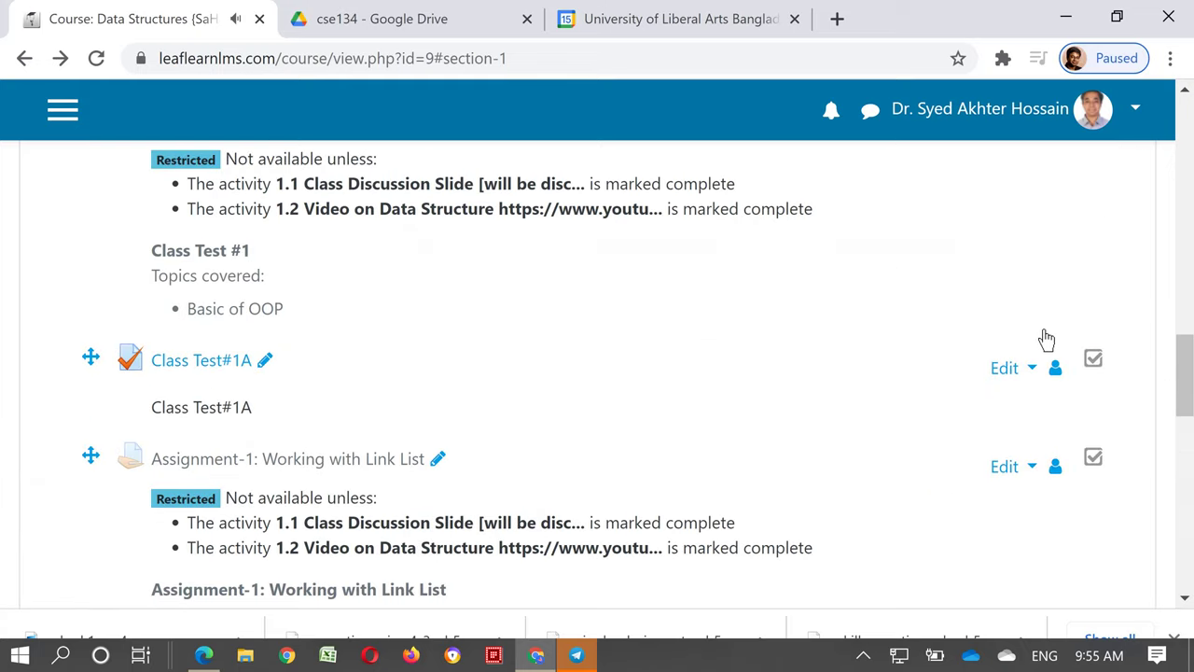
pyautogui.click(62, 109)
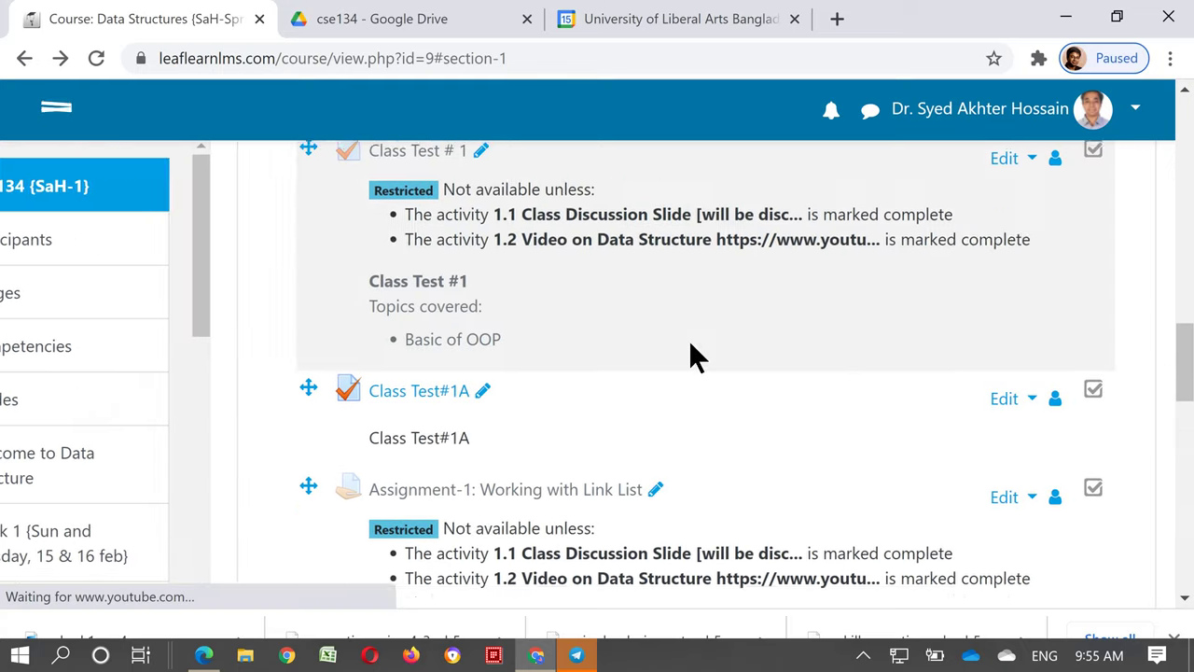
pyautogui.scroll(4, 791, 337)
pyautogui.scroll(4, 932, 379)
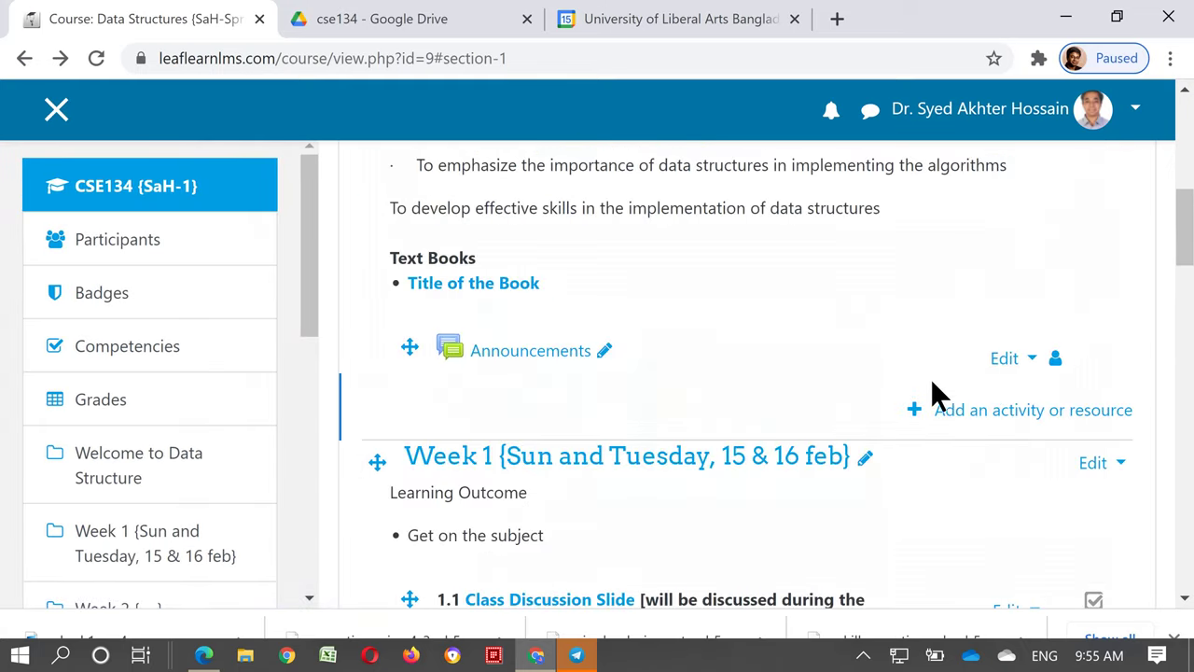
pyautogui.scroll(6, 930, 378)
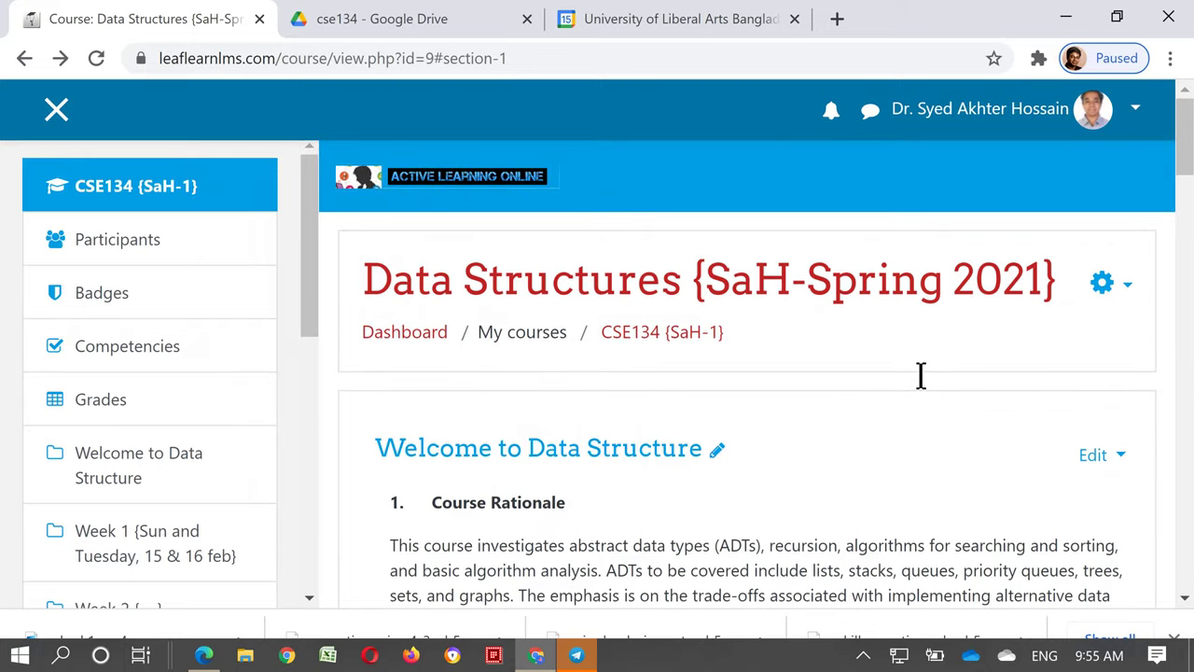